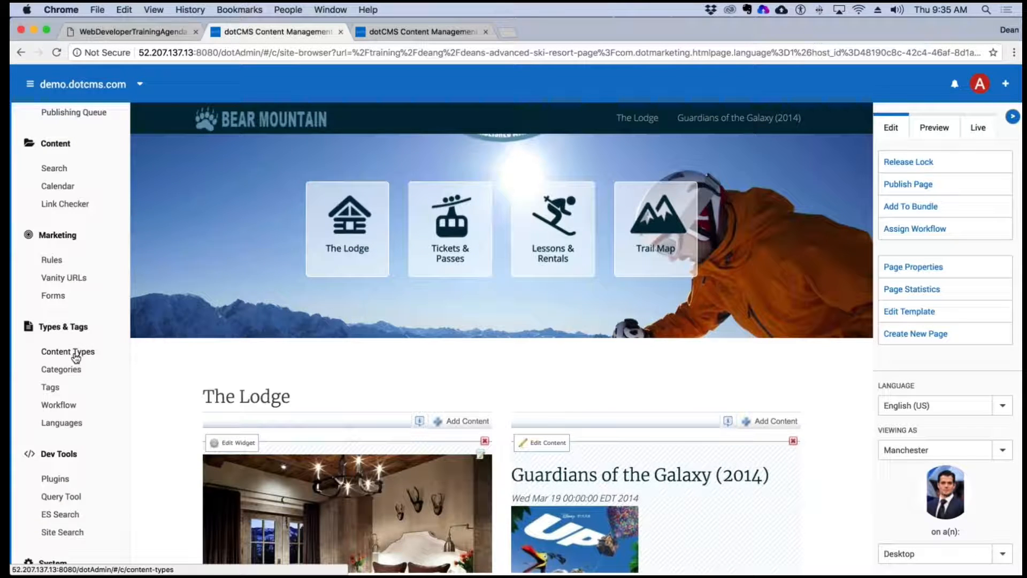
Step: Open the Content Types list and filter it by the Key/Value type
{"action": "left_click", "coordinate": [76, 354]}
{"action": "left_click", "coordinate": [190, 126]}
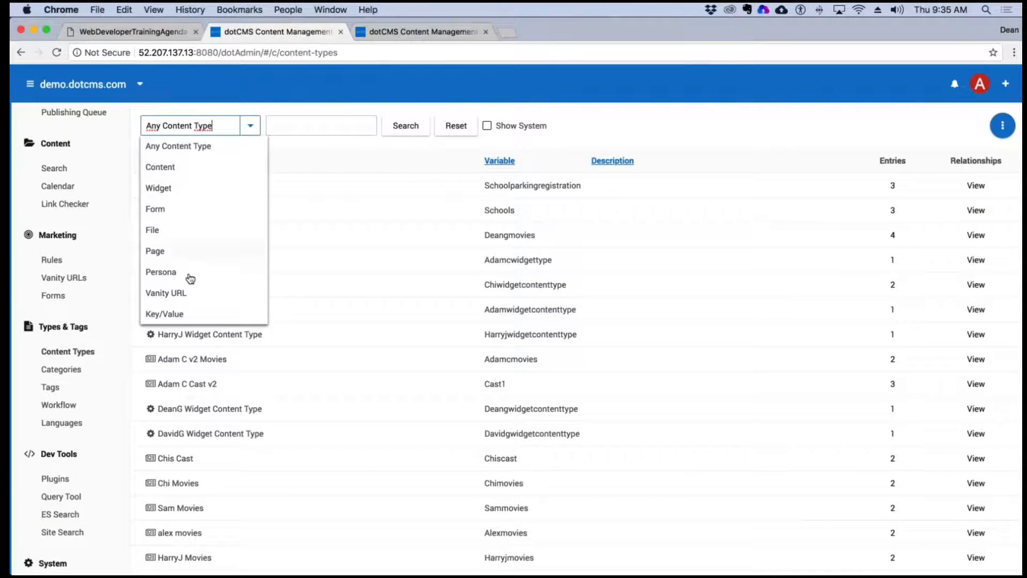
{"action": "left_click", "coordinate": [164, 315]}
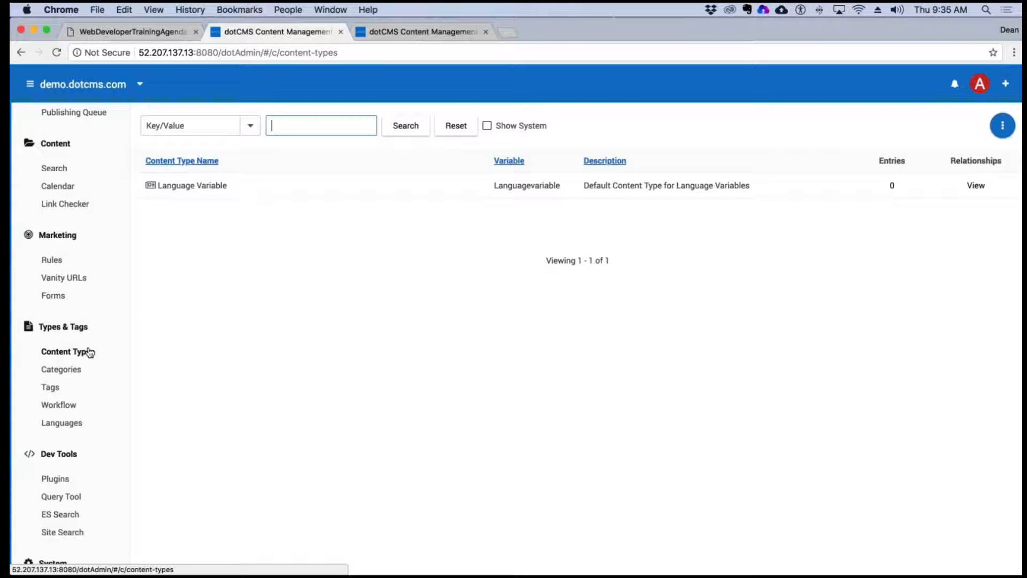
Step: Open the content search and filter the content by the Language Variable type
{"action": "left_click", "coordinate": [63, 168]}
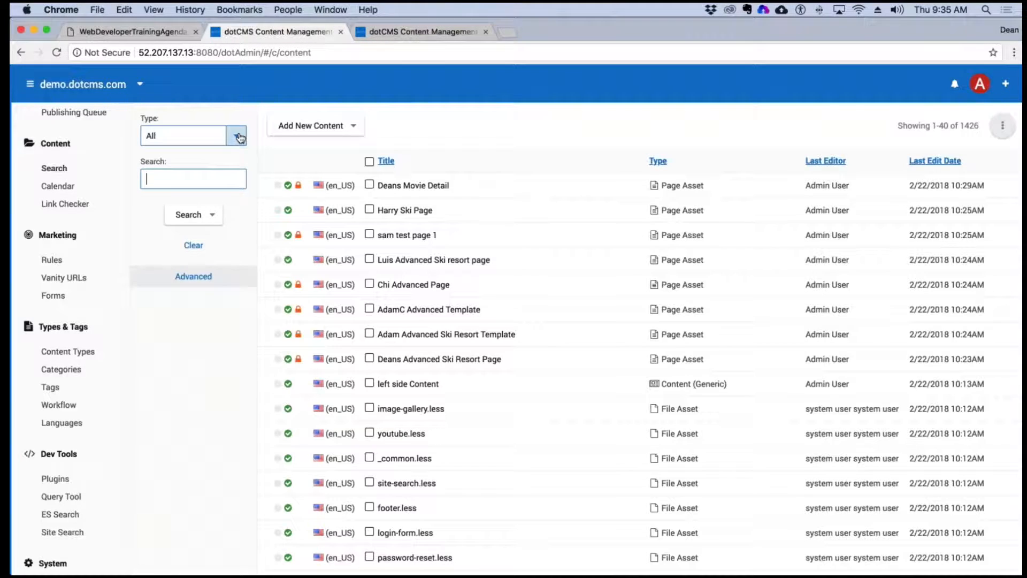
{"action": "left_click", "coordinate": [239, 138]}
{"action": "scroll", "coordinate": [217, 374], "scroll_direction": "down", "scroll_amount": 3}
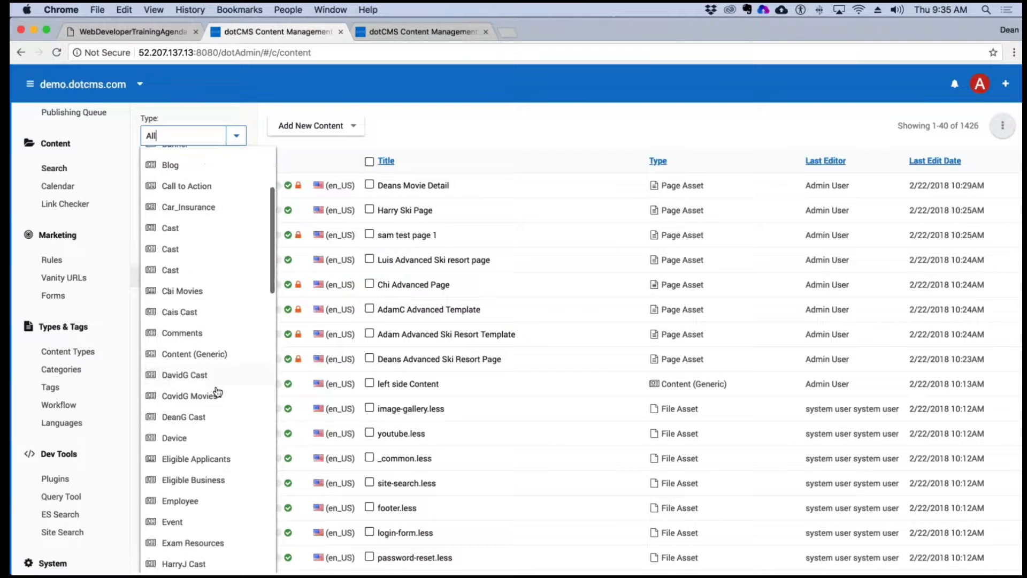
{"action": "scroll", "coordinate": [217, 393], "scroll_direction": "down", "scroll_amount": 10}
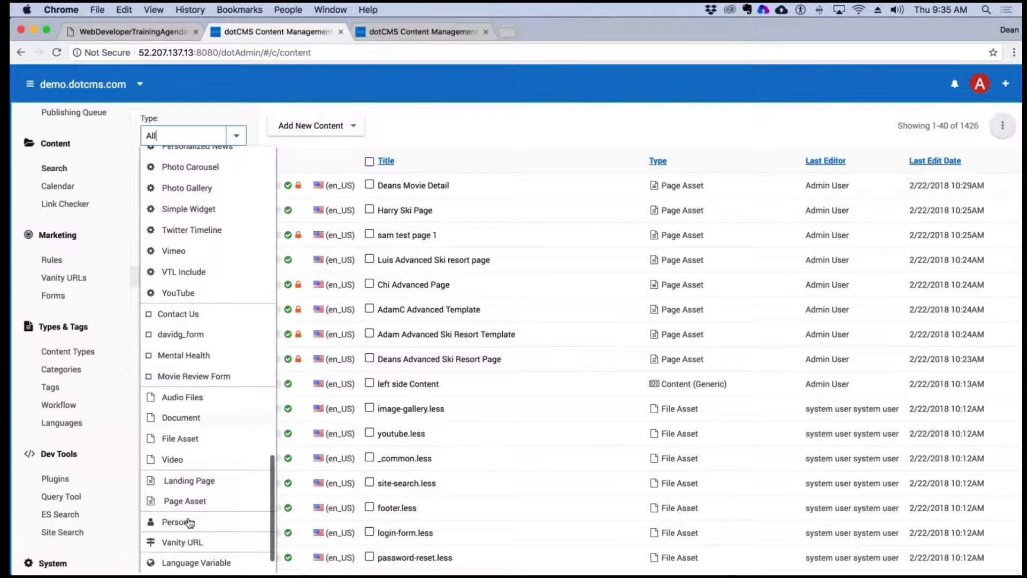
{"action": "left_click", "coordinate": [203, 564]}
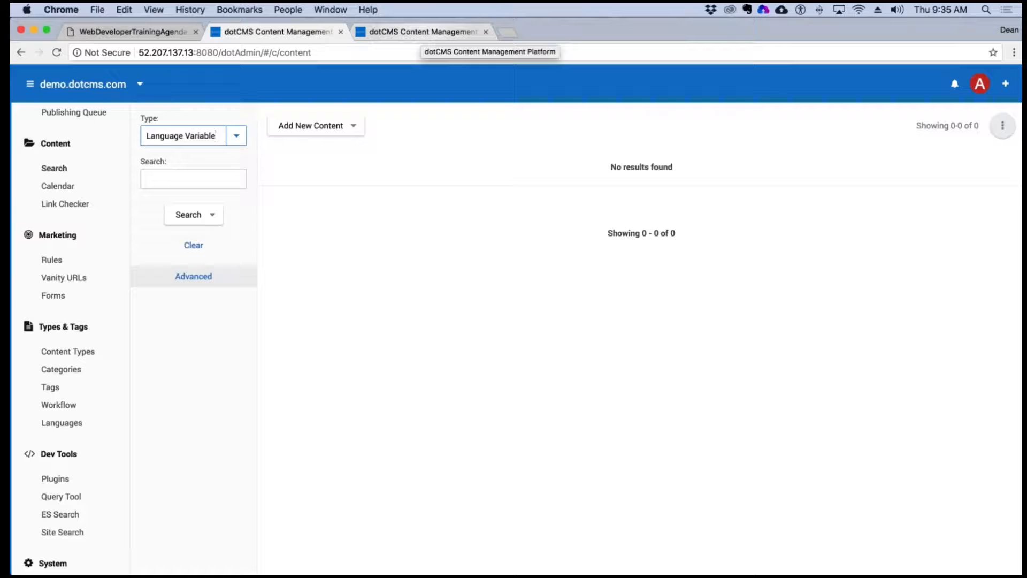
{"action": "left_click", "coordinate": [420, 32]}
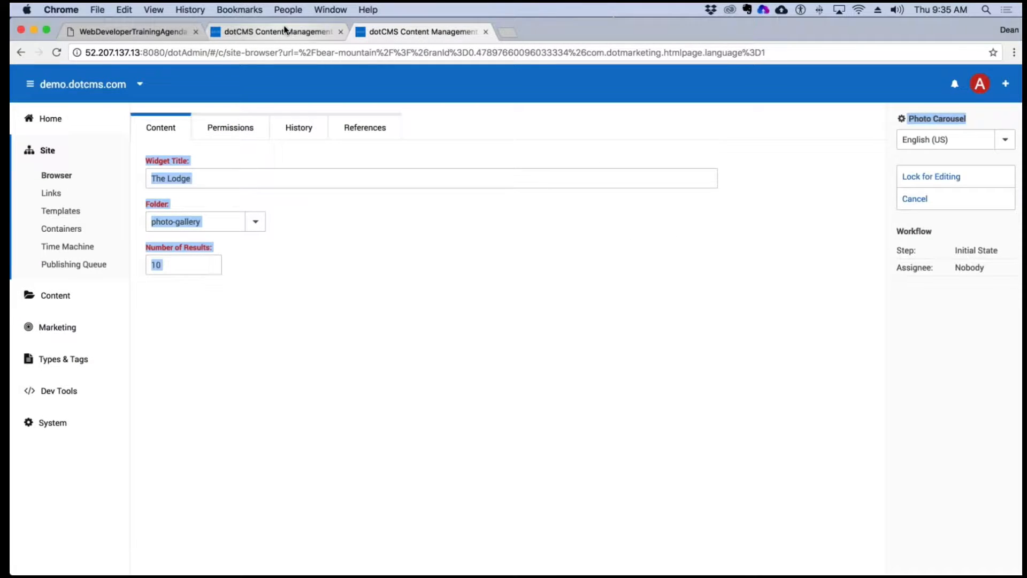
{"action": "left_click", "coordinate": [313, 33]}
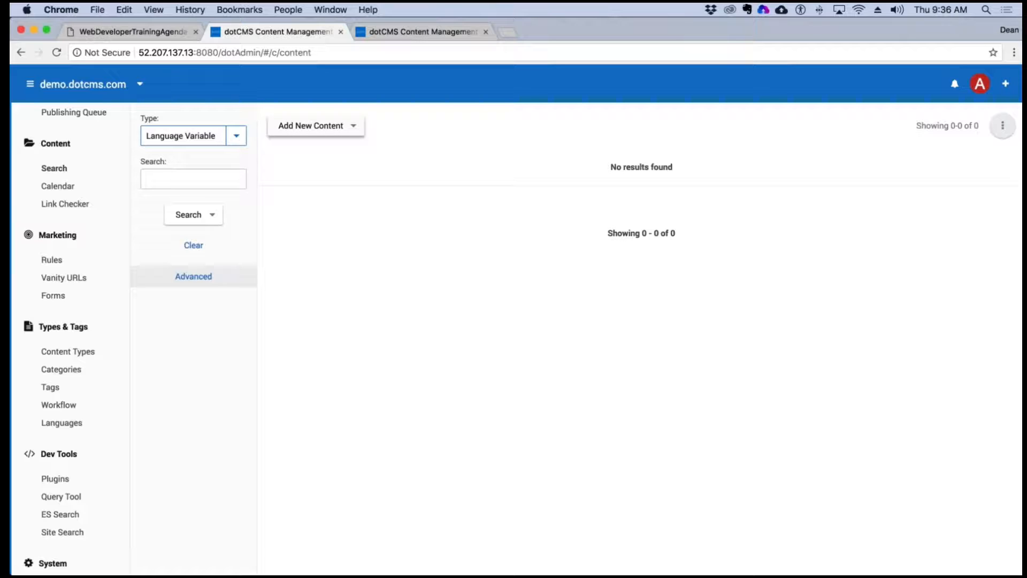
Step: Start a new Language Variable content item in English (US)
{"action": "left_click", "coordinate": [327, 128]}
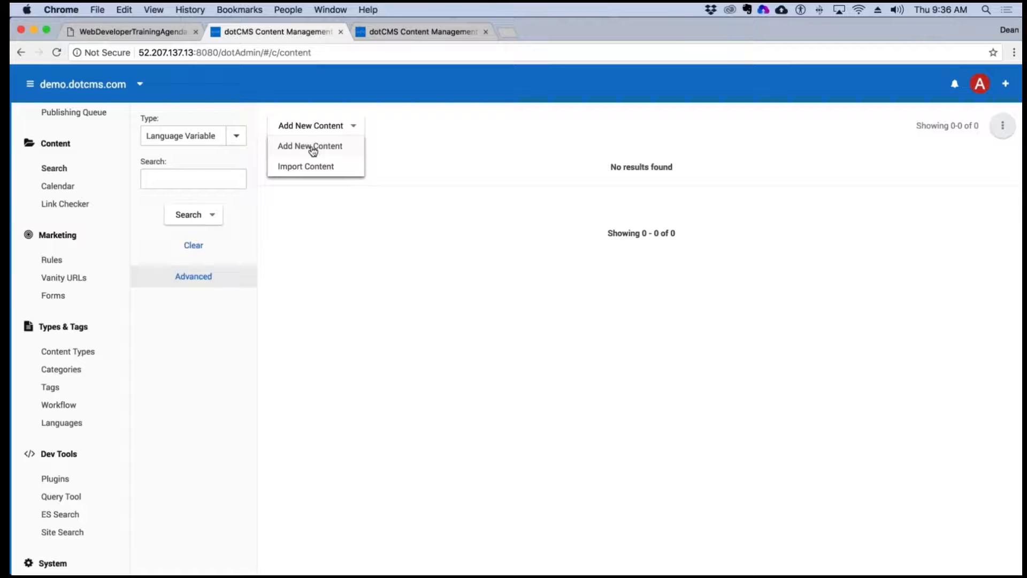
{"action": "left_click", "coordinate": [312, 150]}
{"action": "left_click", "coordinate": [226, 184]}
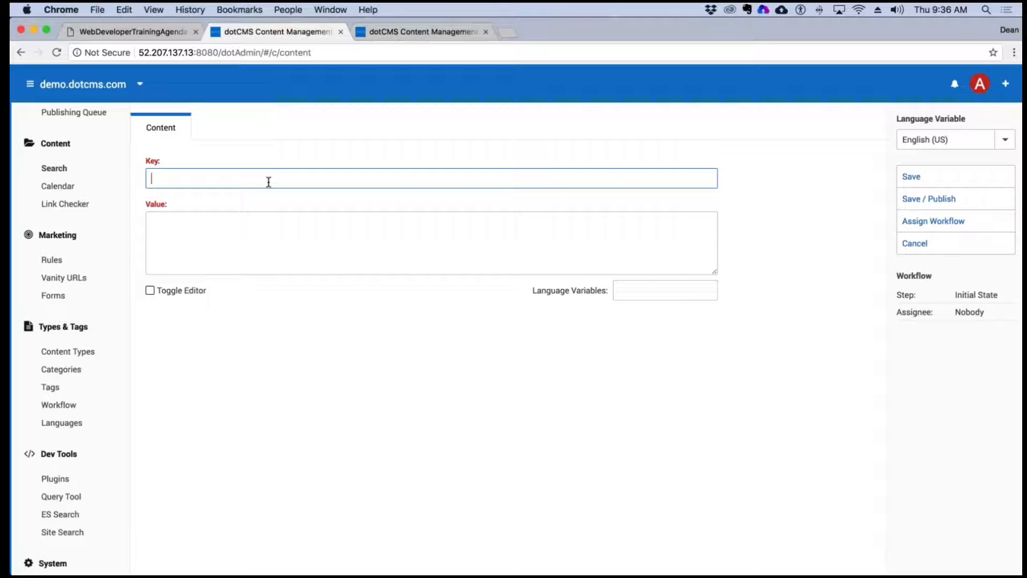
Step: Try to save and publish the language variable with "More Information" as both key and value
{"action": "type", "text": "More Information"}
{"action": "key", "text": "super+a"}
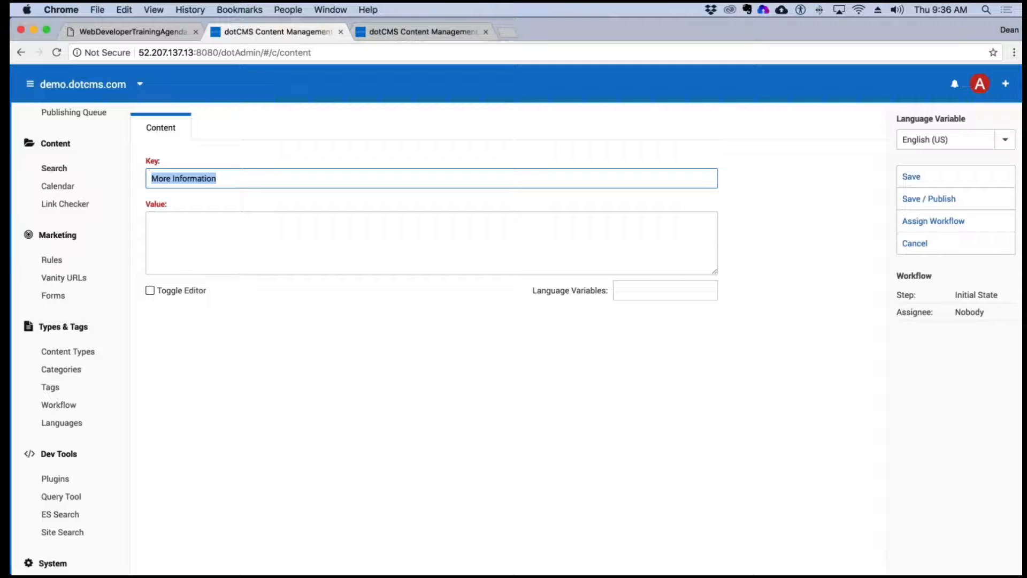
{"action": "key", "text": "super+c"}
{"action": "left_click", "coordinate": [160, 220]}
{"action": "key", "text": "super+v"}
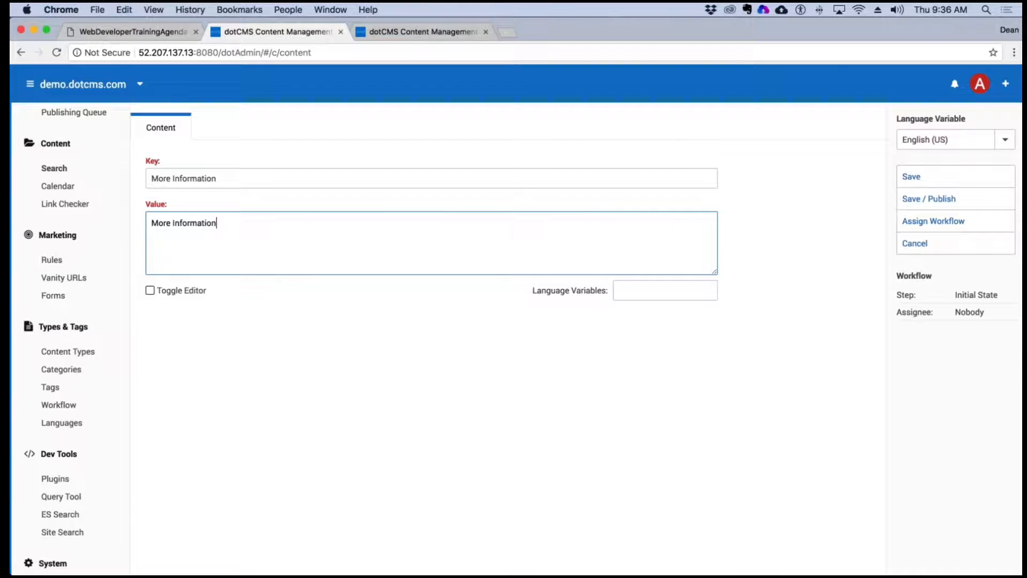
{"action": "left_click", "coordinate": [941, 202]}
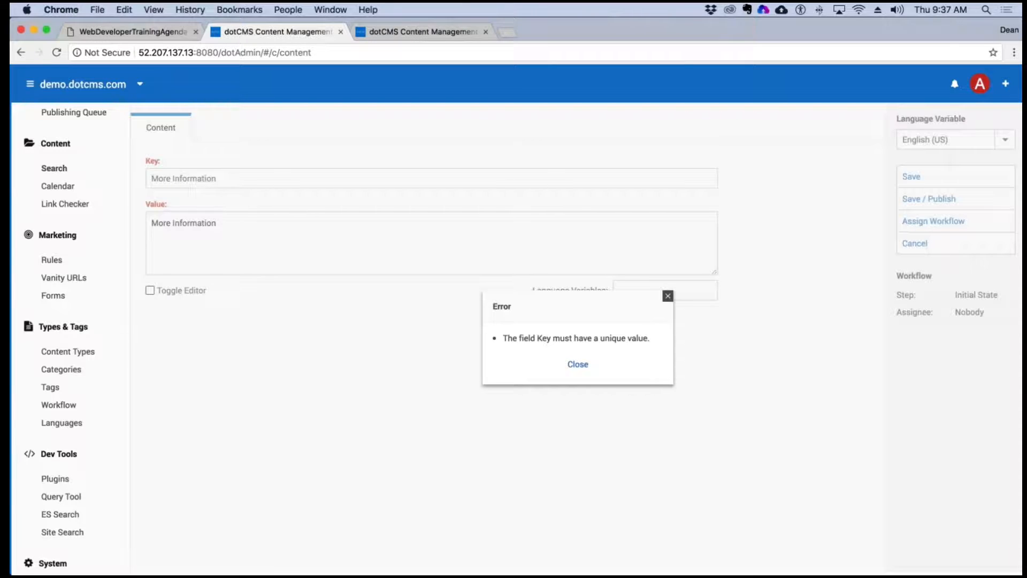
{"action": "left_click", "coordinate": [668, 295]}
Step: Set both the key and the value to "Submit" and save the language variable
{"action": "left_click", "coordinate": [225, 178]}
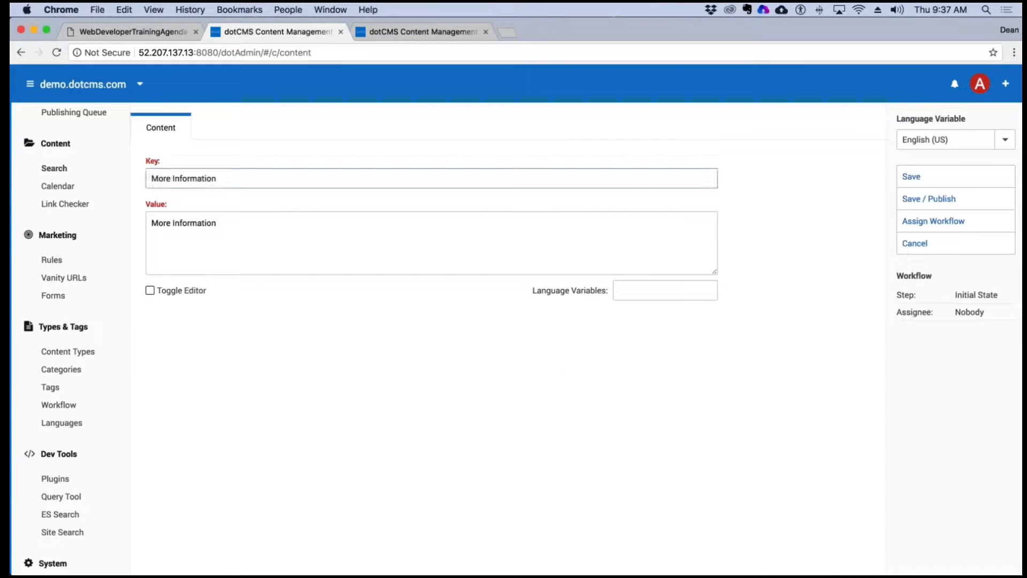
{"action": "key", "text": "super+a"}
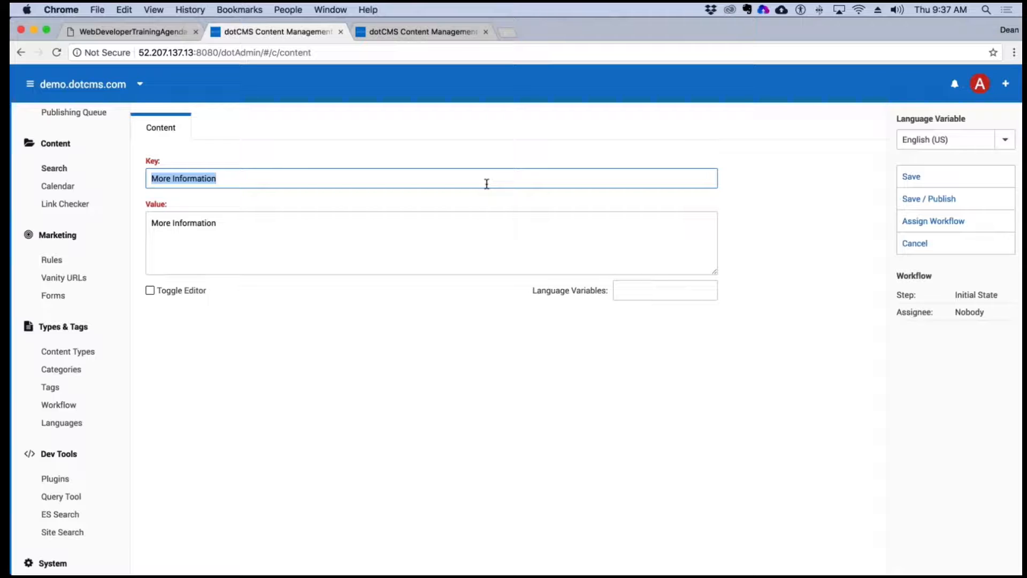
{"action": "type", "text": "Submit"}
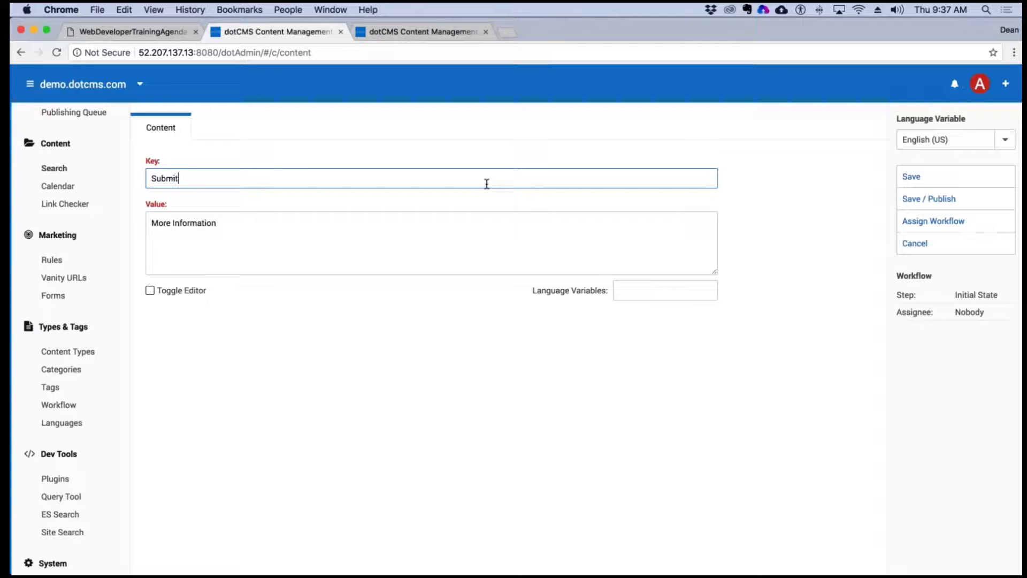
{"action": "key", "text": "super+a"}
{"action": "key", "text": "super+c"}
{"action": "left_click", "coordinate": [227, 220]}
{"action": "key", "text": "super+a"}
{"action": "key", "text": "super+v"}
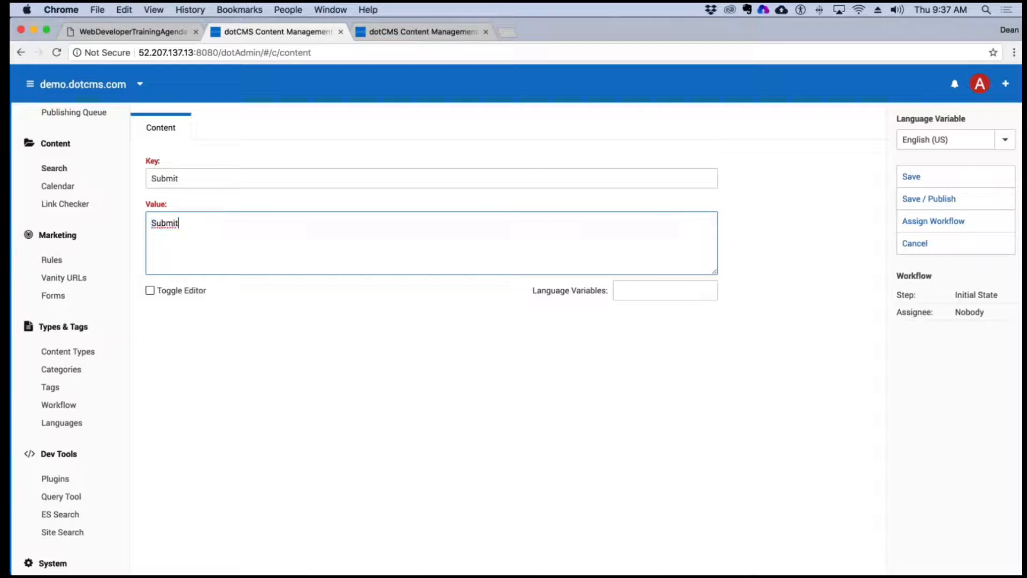
{"action": "left_click", "coordinate": [911, 177]}
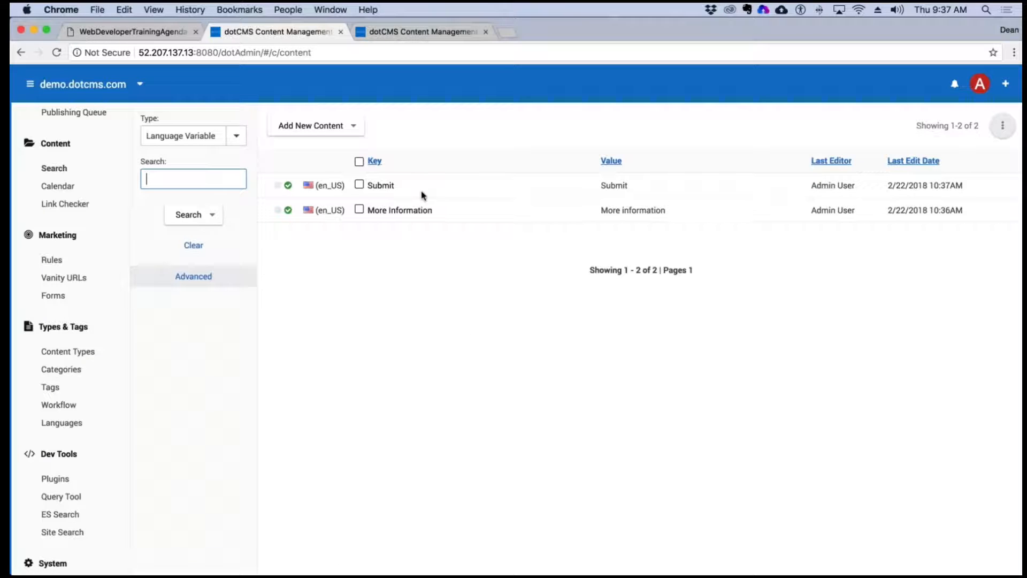
Step: Open the Submit language variable and create its Espanol (ES) version, populated with the English content
{"action": "left_click", "coordinate": [389, 187]}
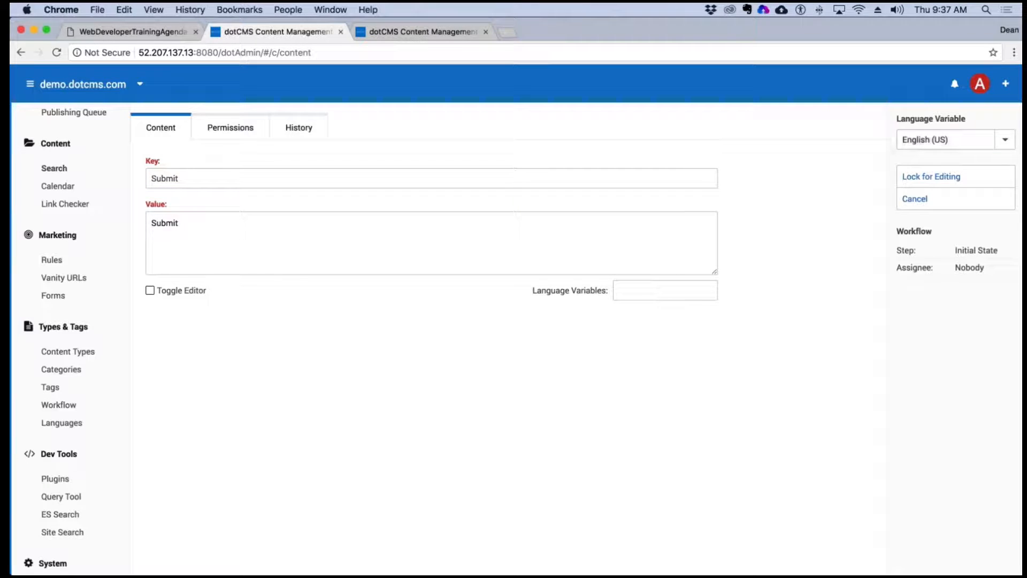
{"action": "left_click", "coordinate": [1004, 140]}
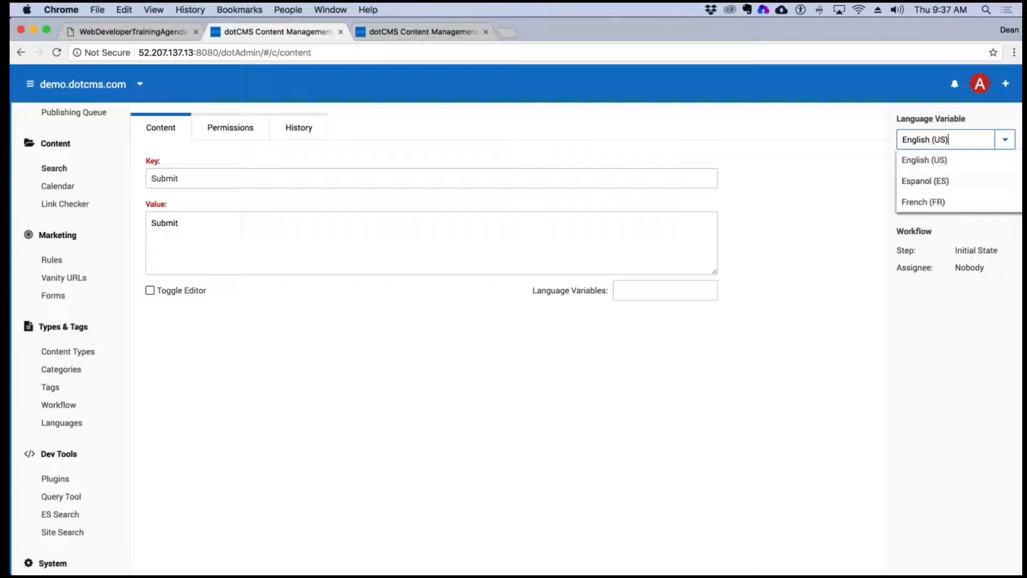
{"action": "left_click", "coordinate": [935, 185]}
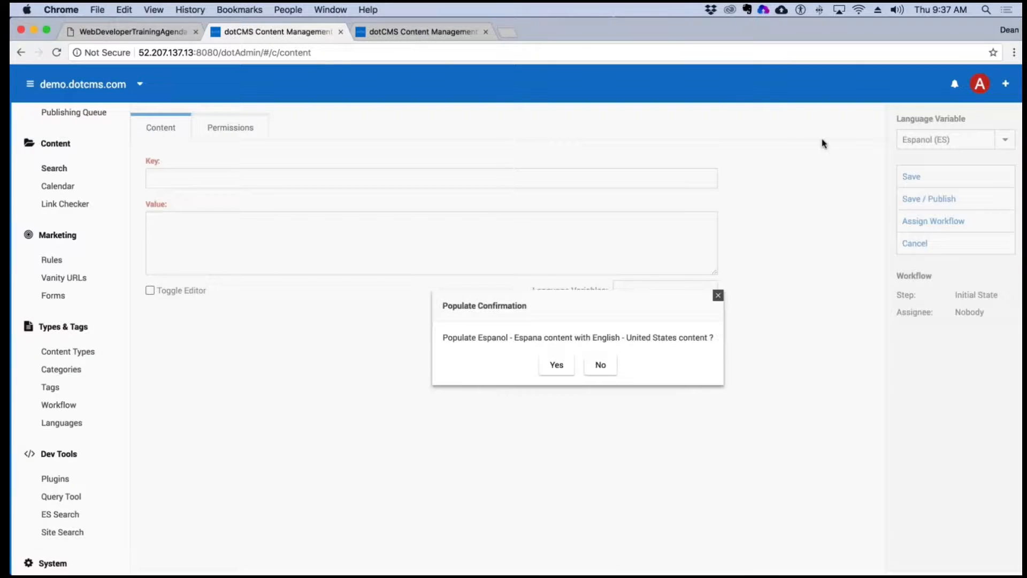
{"action": "left_click", "coordinate": [556, 365]}
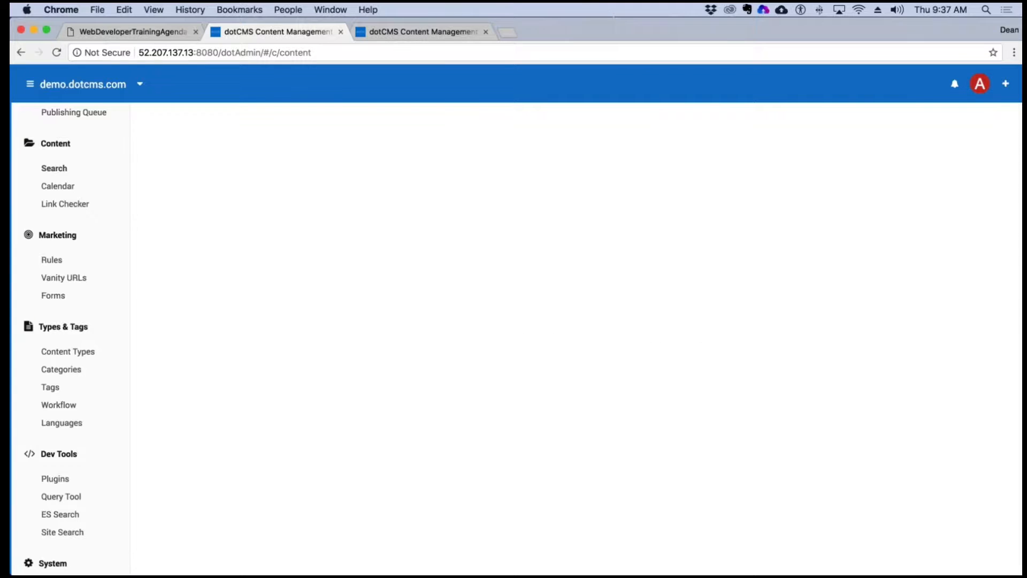
Step: Keep the key Submit, set the Spanish value to "Cargar", and save and publish the translation
{"action": "left_click", "coordinate": [204, 182]}
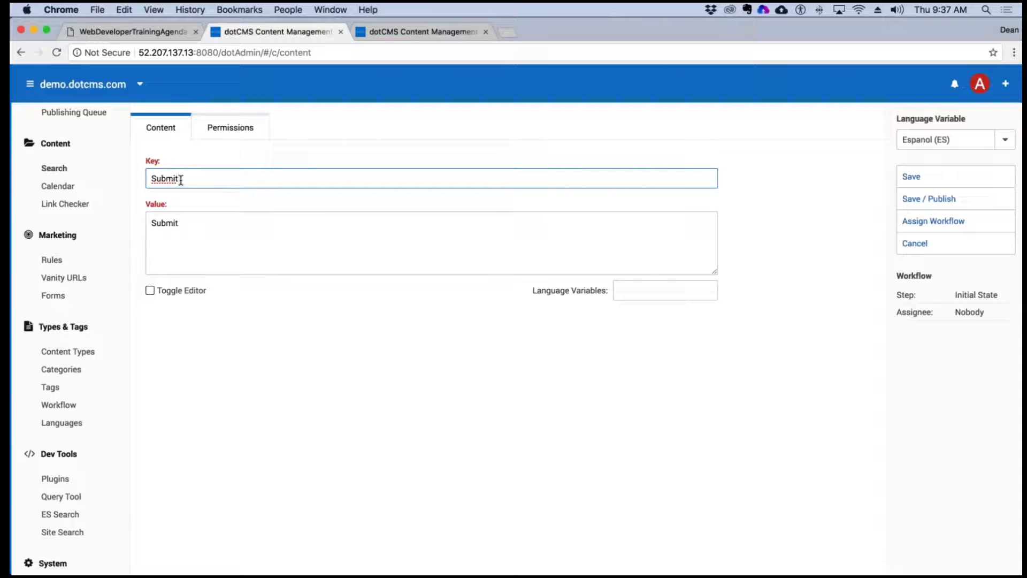
{"action": "left_click", "coordinate": [183, 238]}
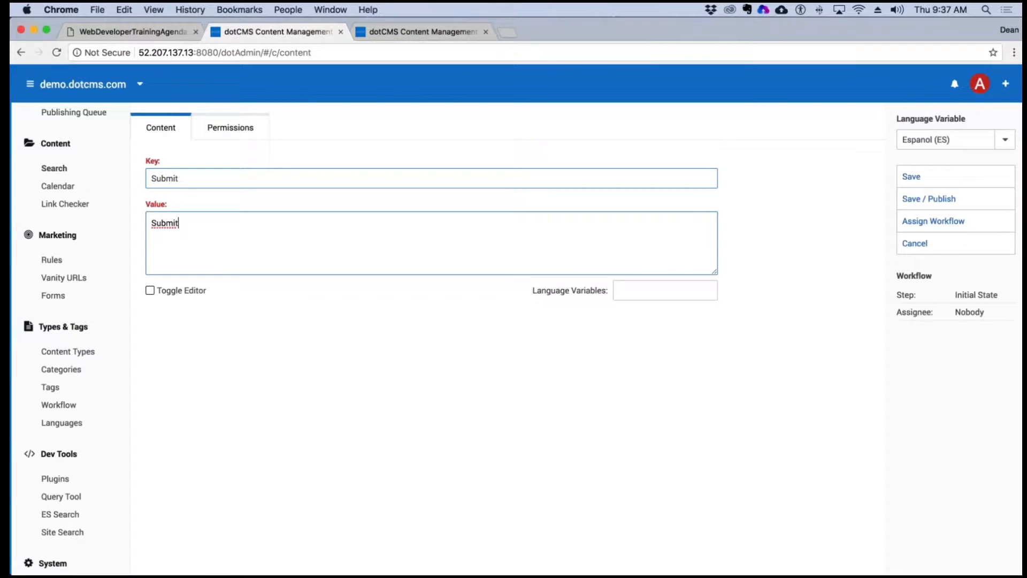
{"action": "key", "text": "super+a"}
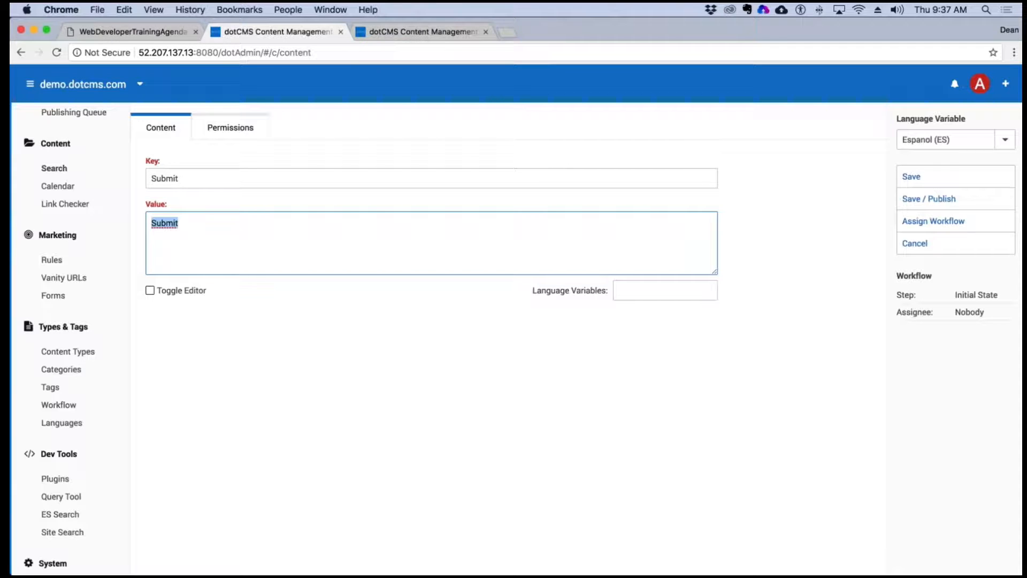
{"action": "left_click", "coordinate": [184, 229]}
{"action": "double_click", "coordinate": [179, 225]}
{"action": "type", "text": "Cargar"}
{"action": "left_click", "coordinate": [929, 198]}
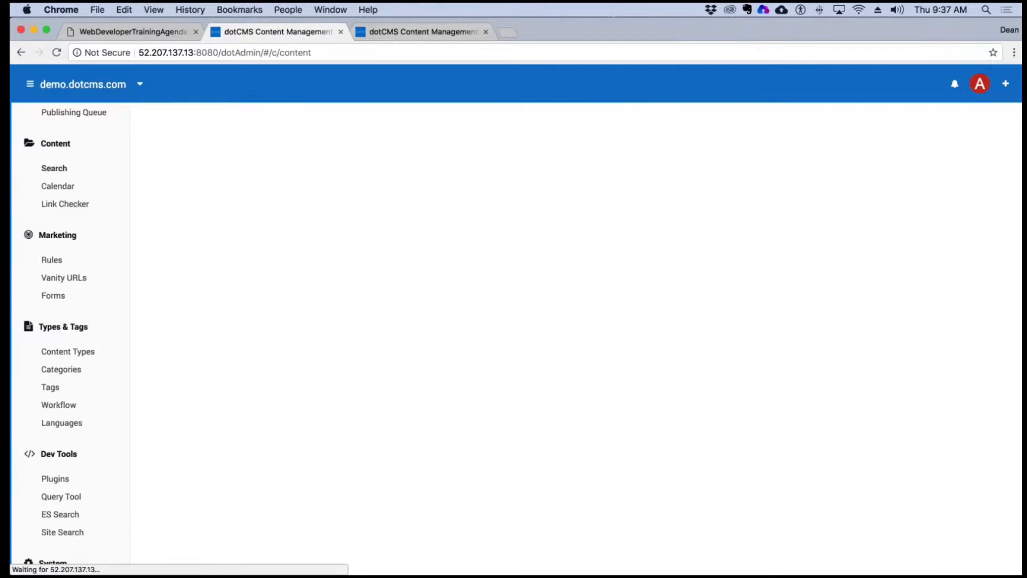
Step: Search the web for Google Translate in a new browser tab
{"action": "left_click", "coordinate": [507, 32]}
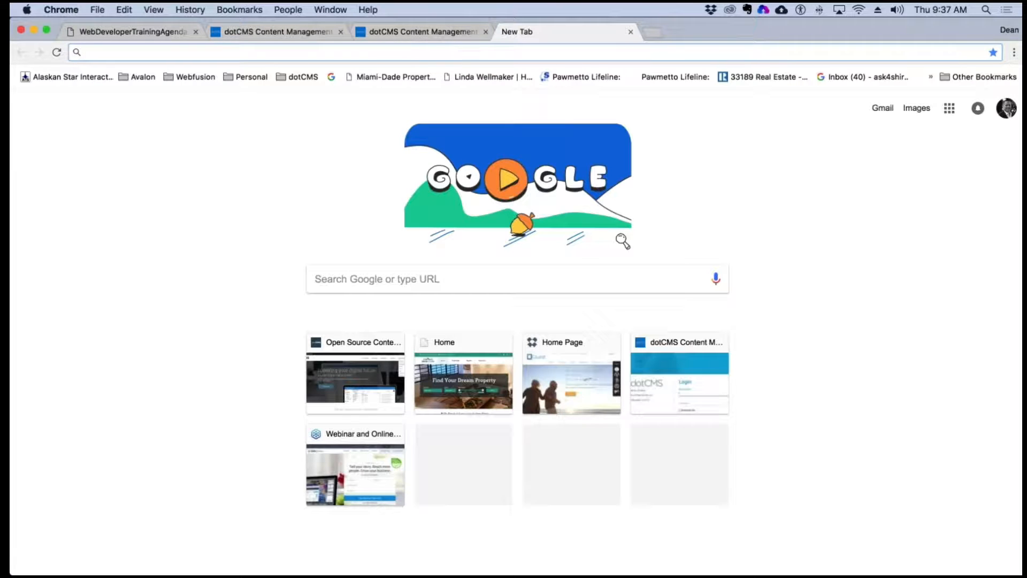
{"action": "left_click", "coordinate": [468, 285]}
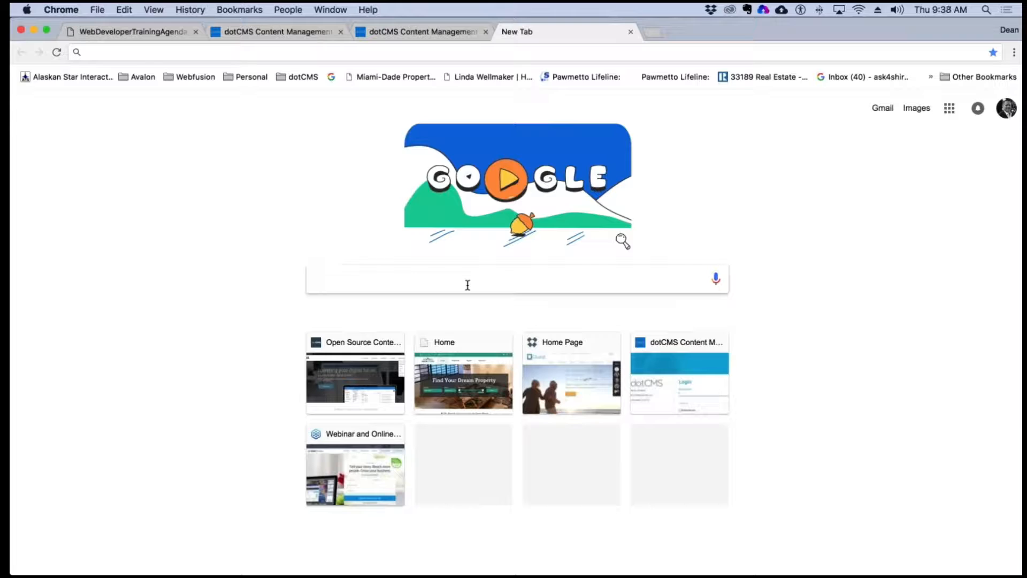
{"action": "type", "text": "google"}
{"action": "type", "text": " tra"}
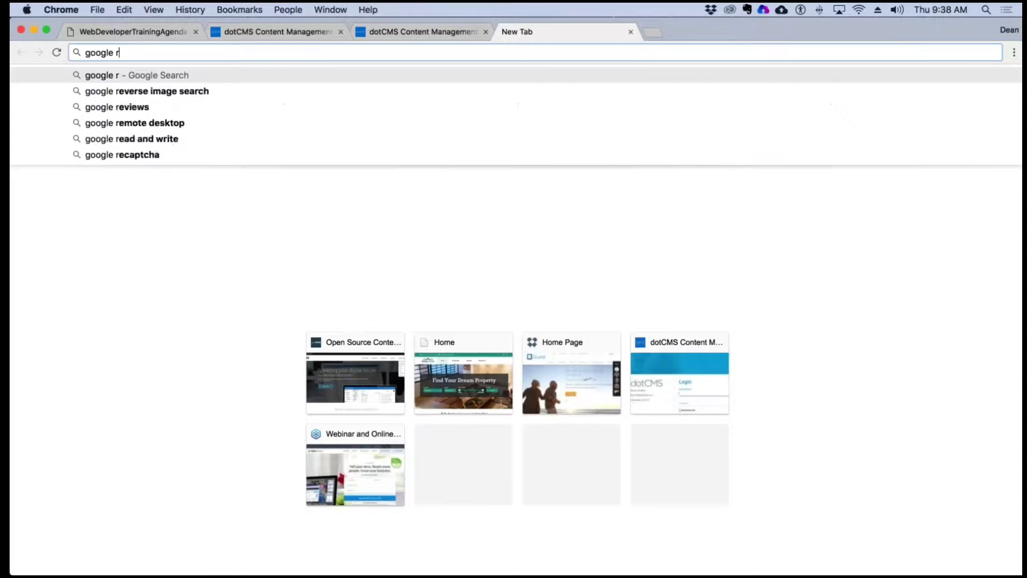
{"action": "key", "text": "Return"}
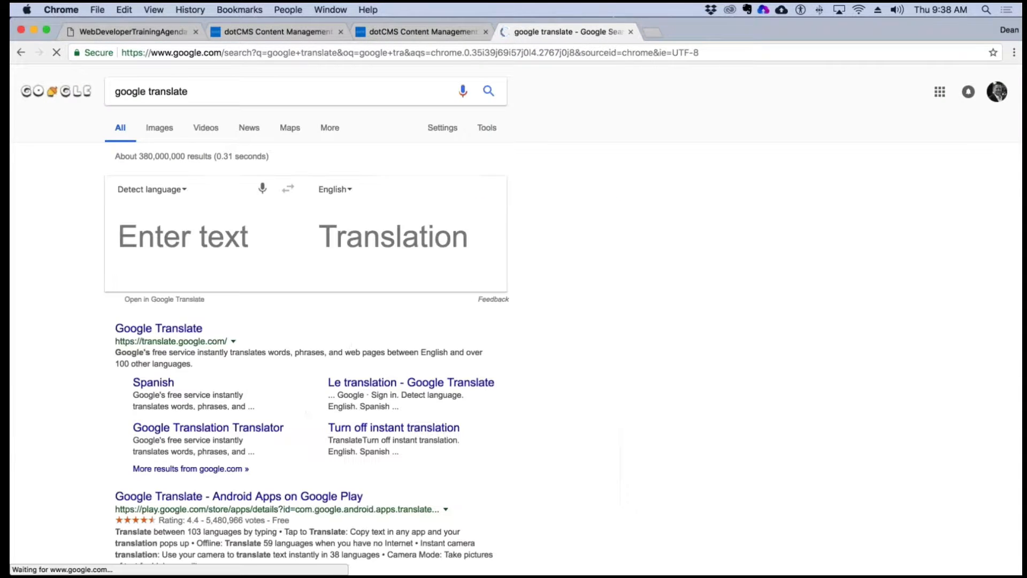
Step: Translate "Submit" into French, select the translation, and return to the language variable list in dotCMS
{"action": "left_click", "coordinate": [345, 189]}
{"action": "left_click", "coordinate": [349, 247]}
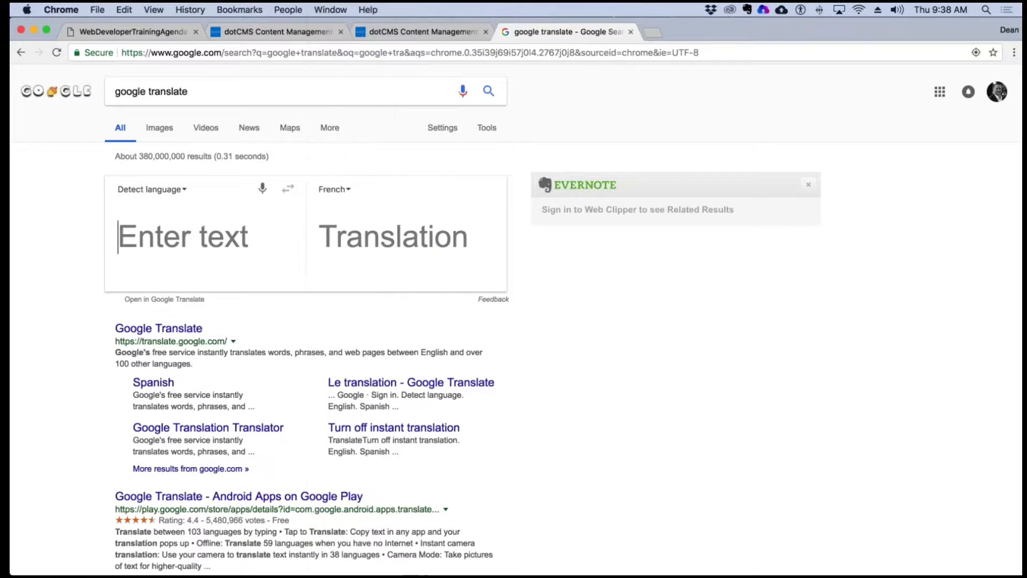
{"action": "type", "text": "Submit"}
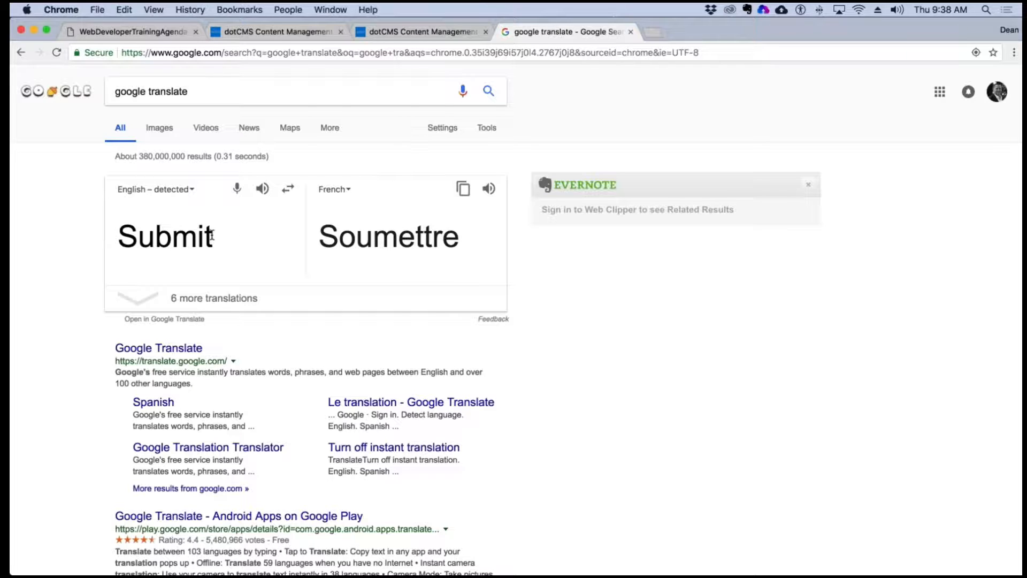
{"action": "left_click_drag", "start_coordinate": [460, 236], "coordinate": [319, 237]}
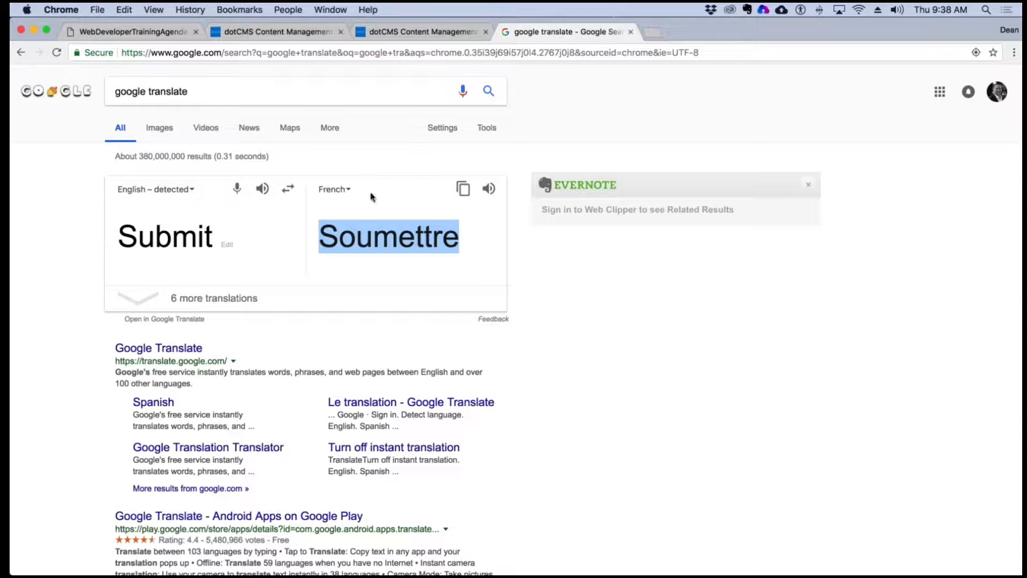
{"action": "left_click", "coordinate": [188, 189]}
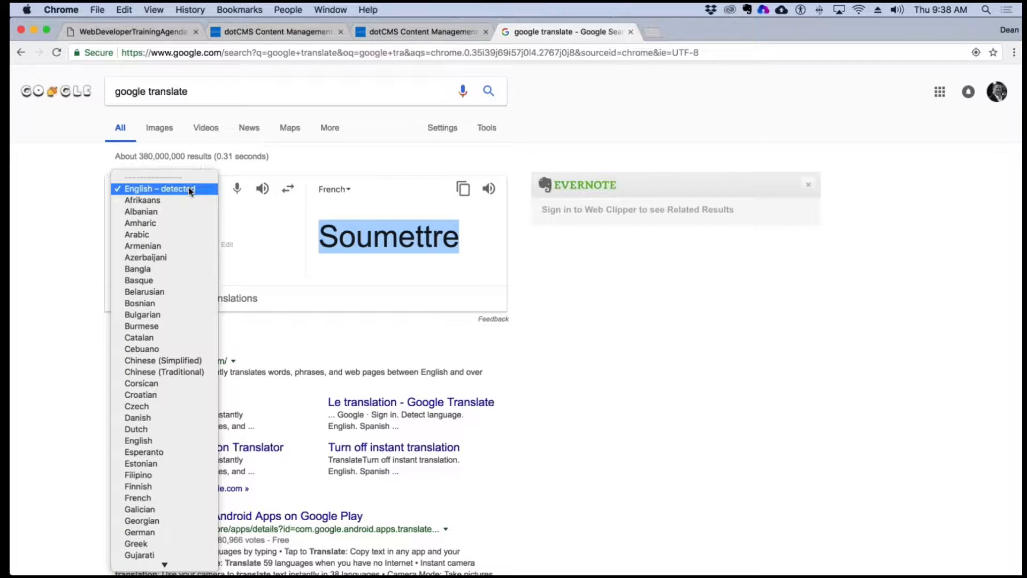
{"action": "left_click", "coordinate": [169, 32]}
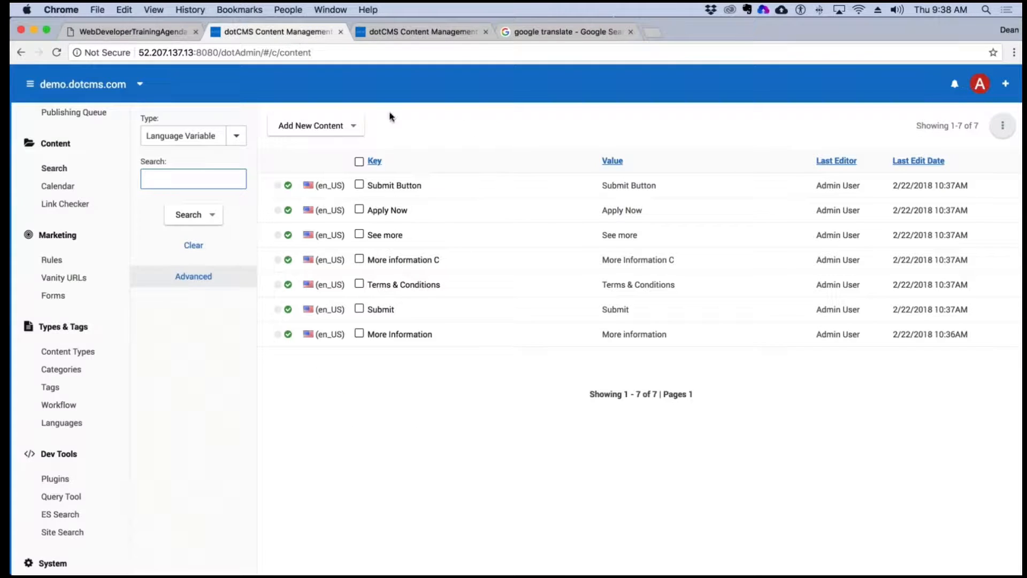
{"action": "left_click", "coordinate": [387, 32]}
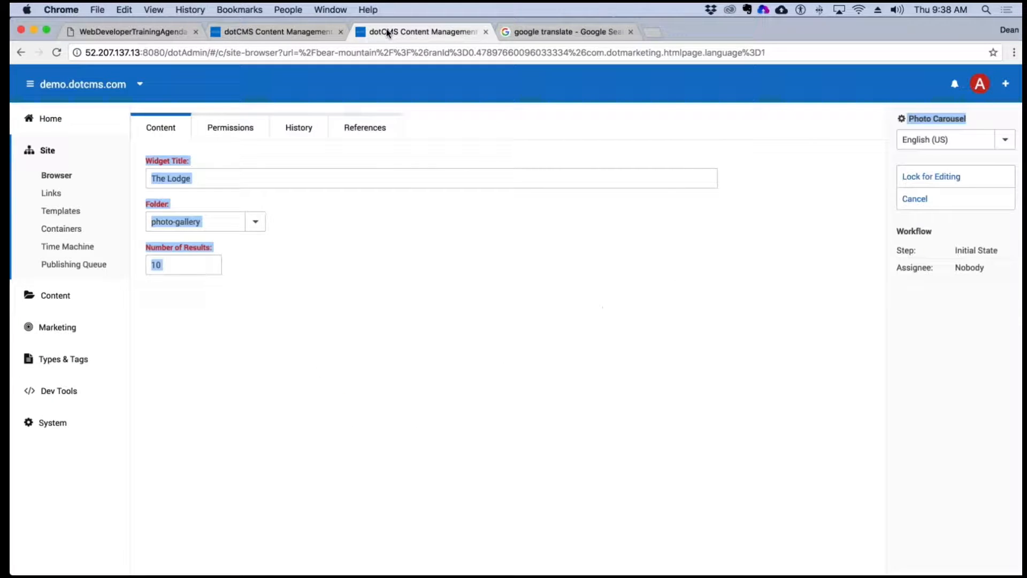
{"action": "left_click", "coordinate": [273, 33]}
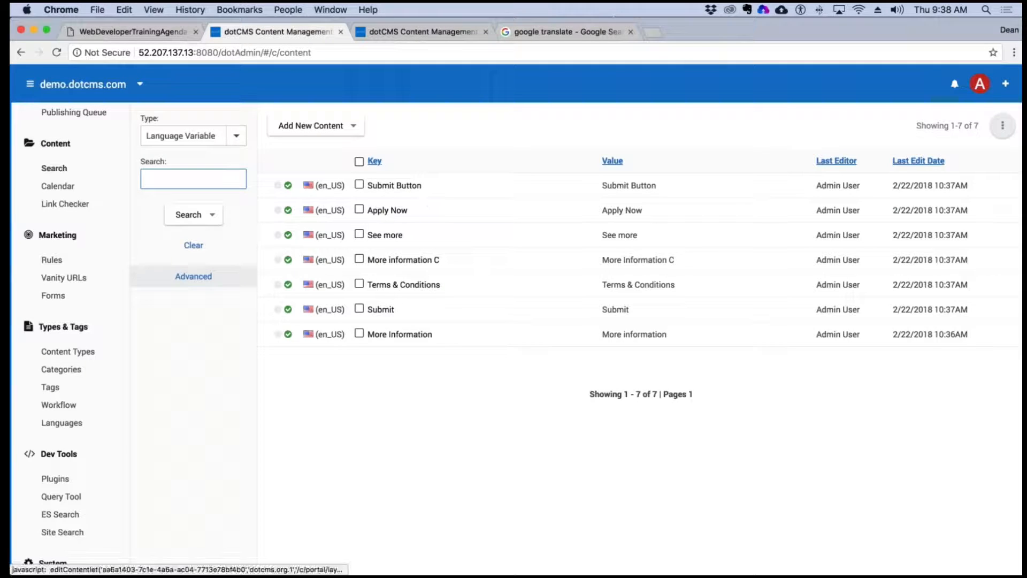
{"action": "left_click", "coordinate": [423, 187]}
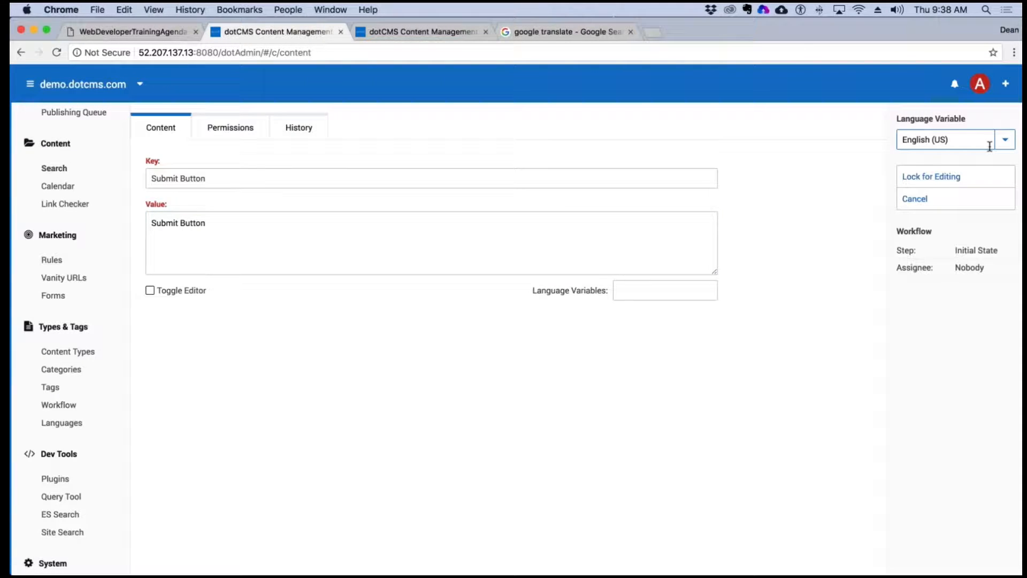
{"action": "left_click", "coordinate": [1005, 140]}
{"action": "left_click", "coordinate": [920, 202]}
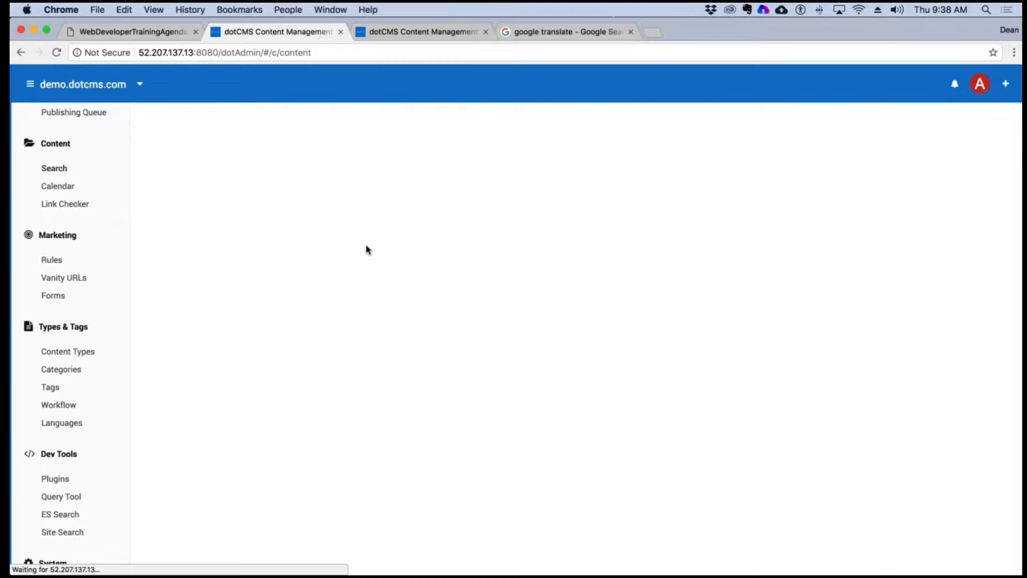
{"action": "left_click", "coordinate": [557, 366]}
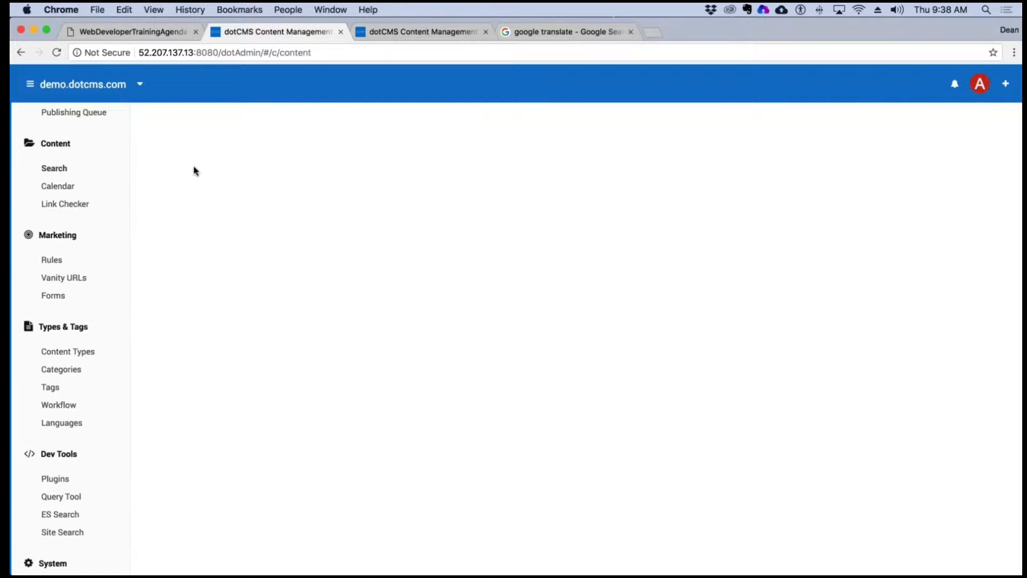
{"action": "left_click", "coordinate": [192, 177]}
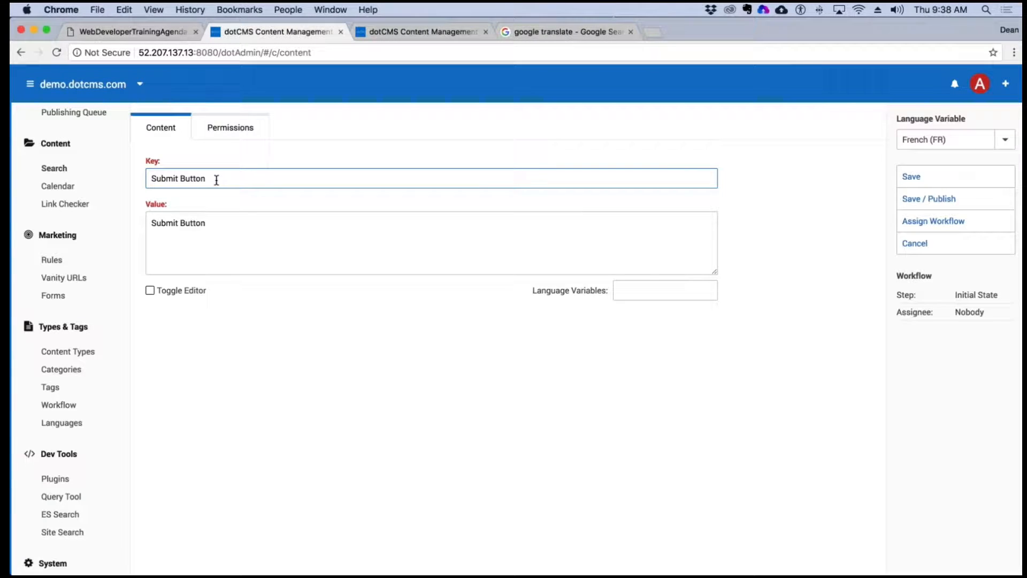
{"action": "key", "text": "Tab"}
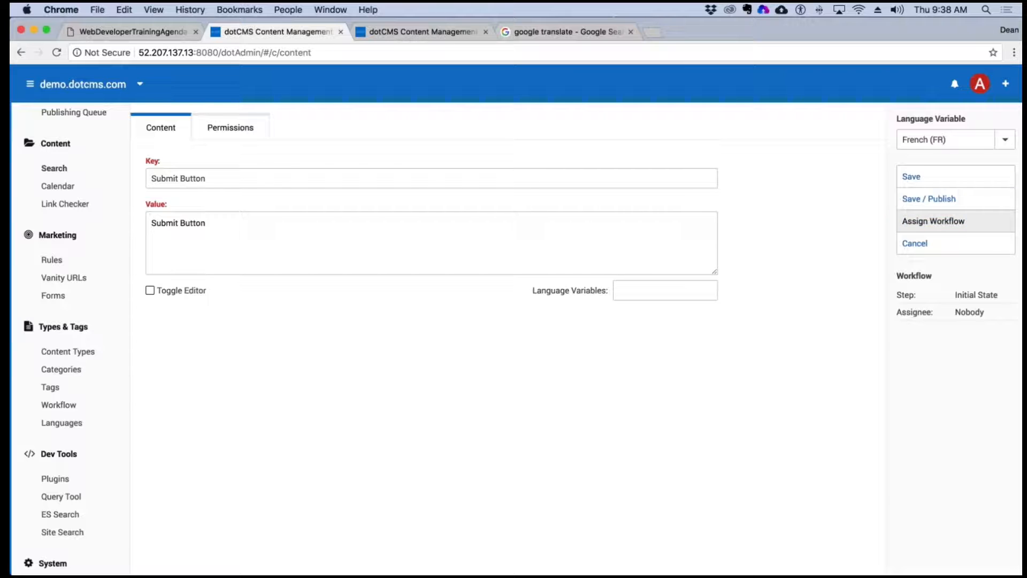
{"action": "left_click", "coordinate": [921, 245]}
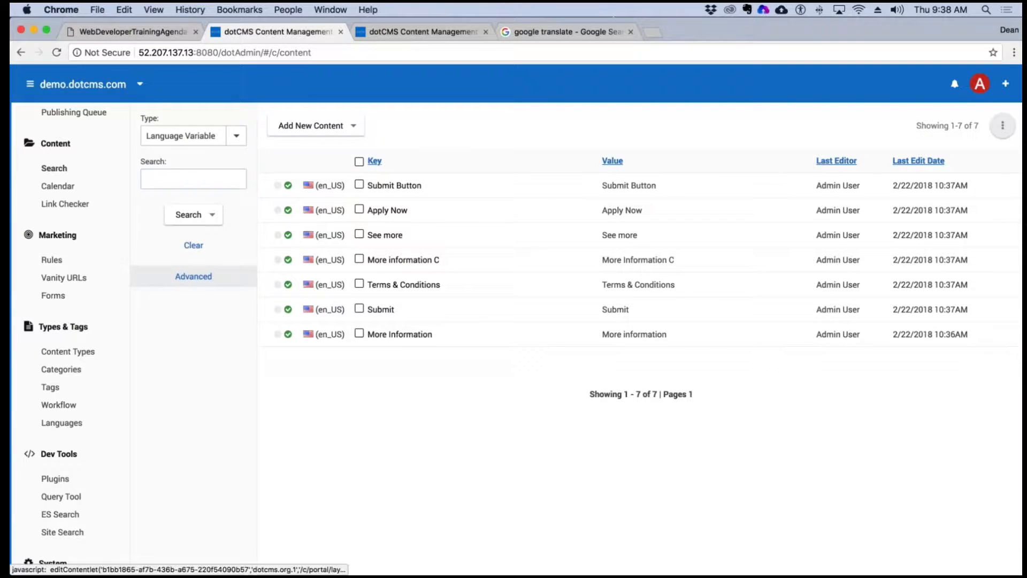
Step: Open the Submit language variable and create its French (FR) version, populated with the English content
{"action": "left_click", "coordinate": [381, 310]}
{"action": "left_click", "coordinate": [224, 225]}
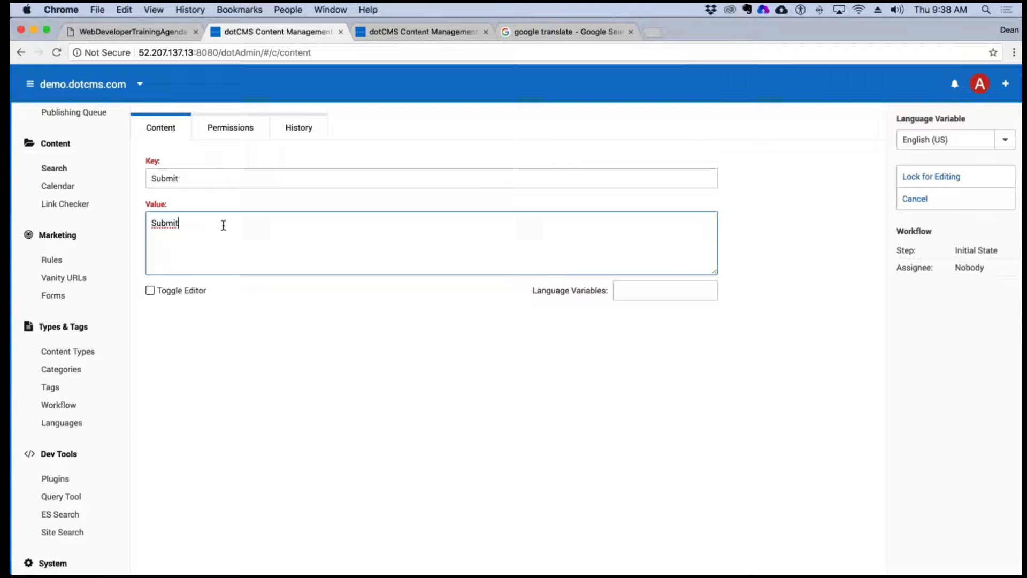
{"action": "left_click", "coordinate": [1005, 140]}
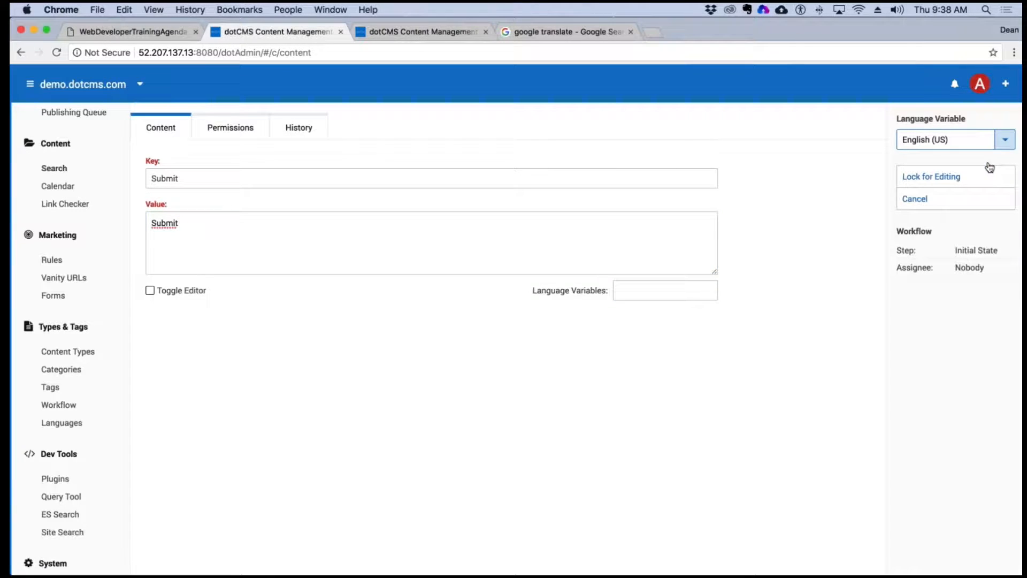
{"action": "left_click", "coordinate": [932, 202]}
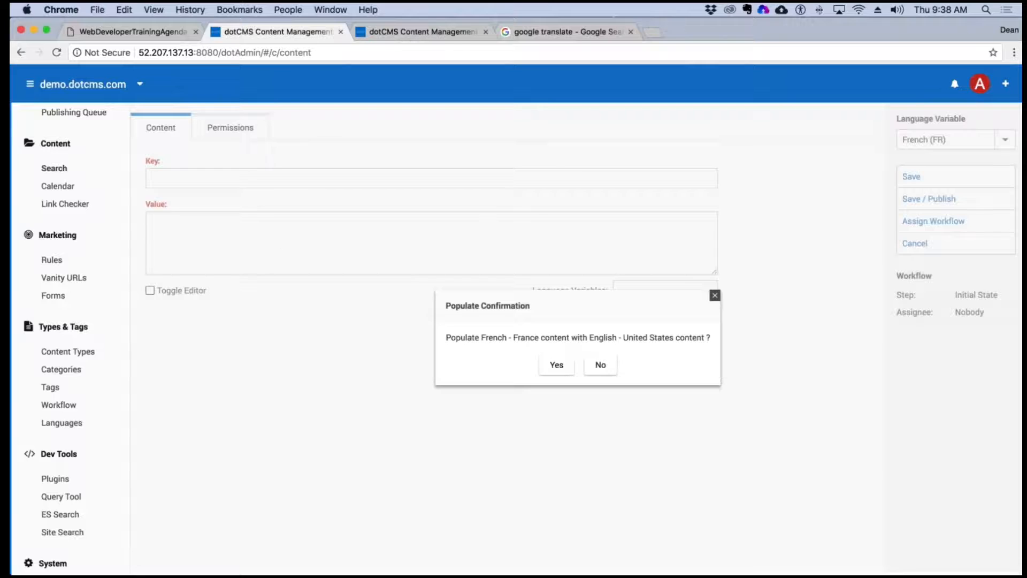
{"action": "left_click", "coordinate": [556, 364]}
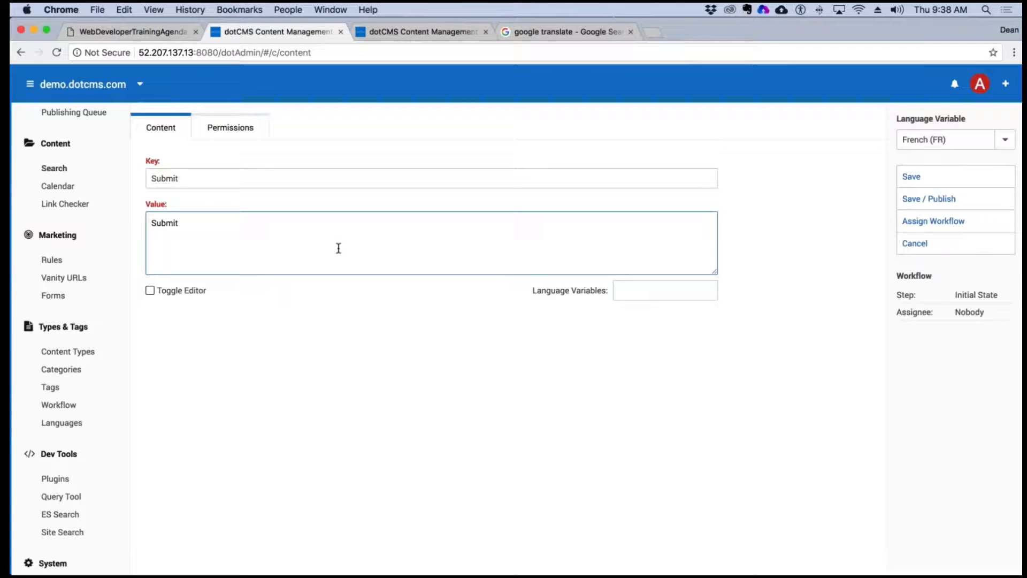
Step: Replace the French value of the Submit variable with "Rechergé" and save and publish the translation
{"action": "left_click", "coordinate": [178, 224]}
{"action": "key", "text": "super+a"}
{"action": "type", "text": "Rechergeé"}
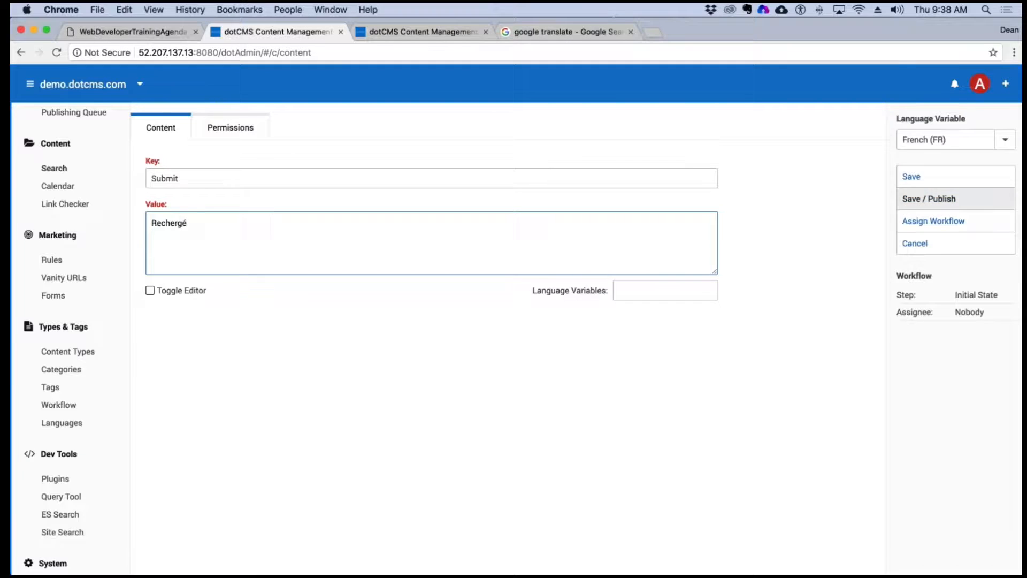
{"action": "left_click", "coordinate": [994, 199]}
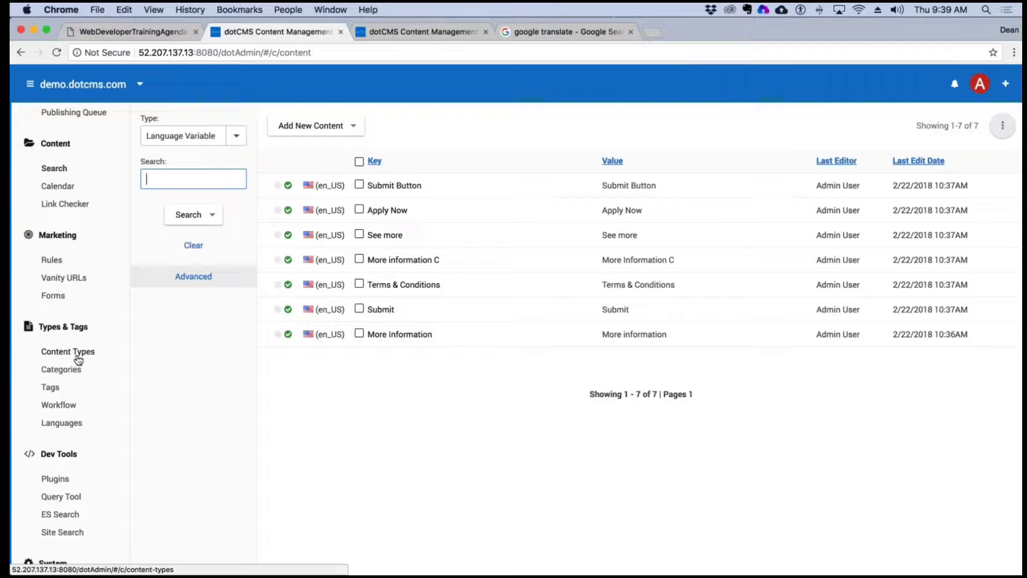
Step: Open deans-advanced-ski-resort-page from the site browser and go to the content area under The Lodge heading
{"action": "scroll", "coordinate": [101, 229], "scroll_direction": "up", "scroll_amount": 3}
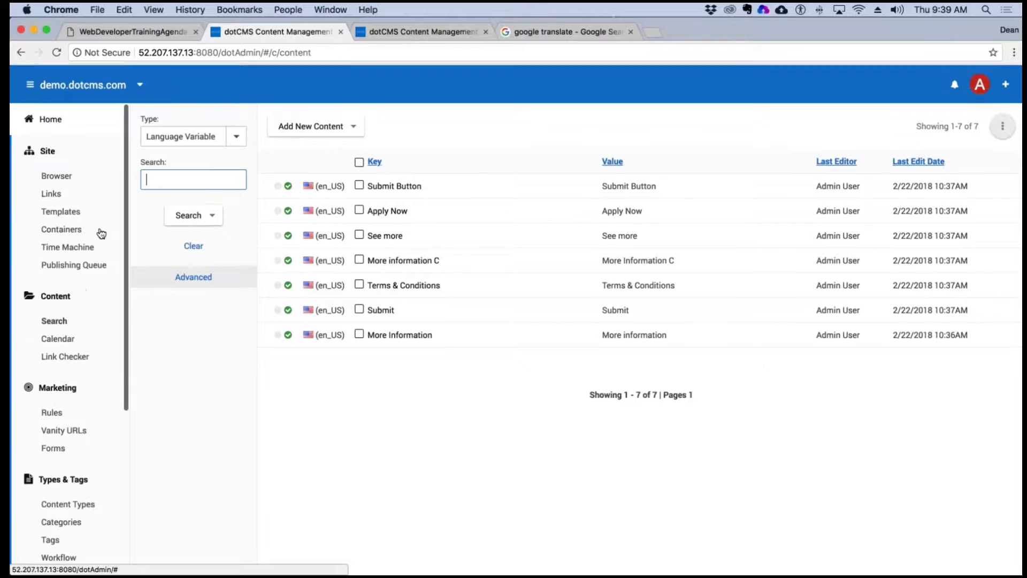
{"action": "left_click", "coordinate": [58, 176]}
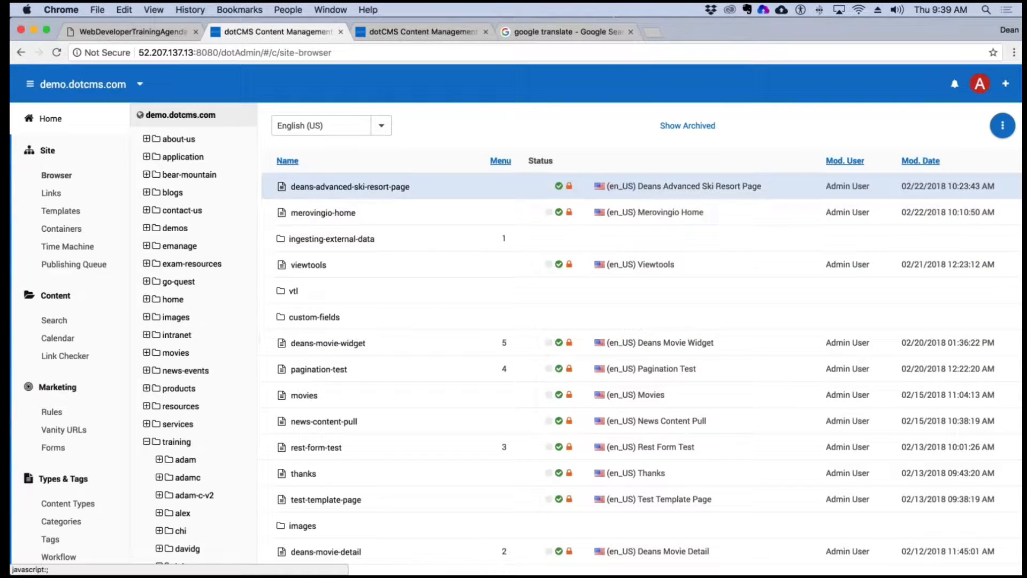
{"action": "left_click", "coordinate": [509, 188]}
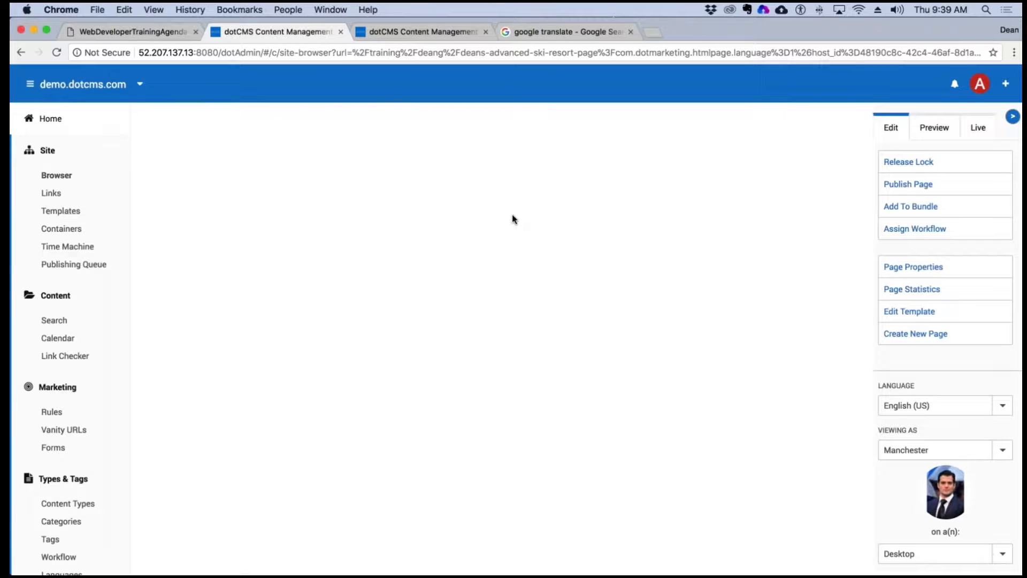
{"action": "scroll", "coordinate": [771, 421], "scroll_direction": "down", "scroll_amount": 5}
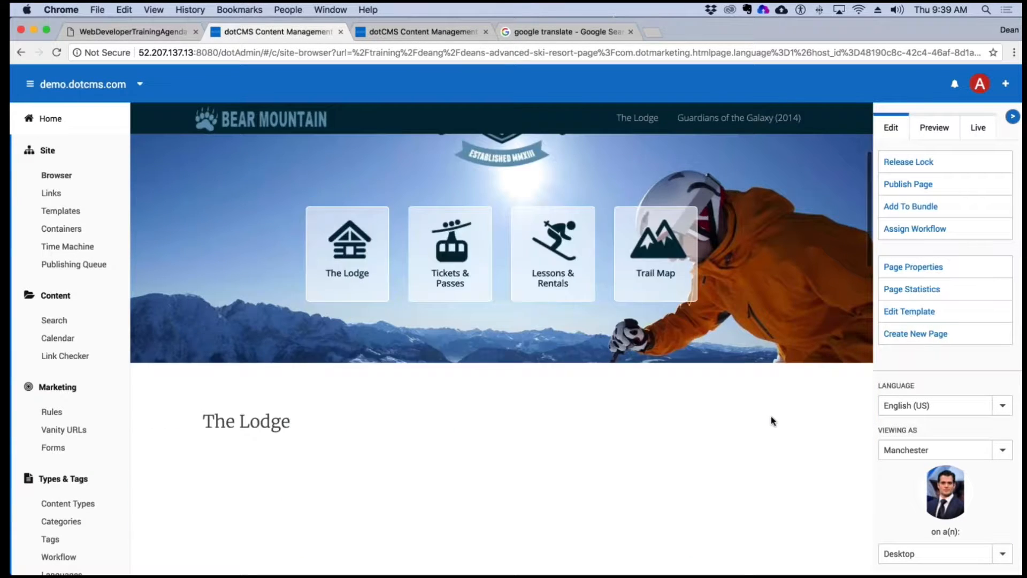
{"action": "scroll", "coordinate": [772, 421], "scroll_direction": "down", "scroll_amount": 5}
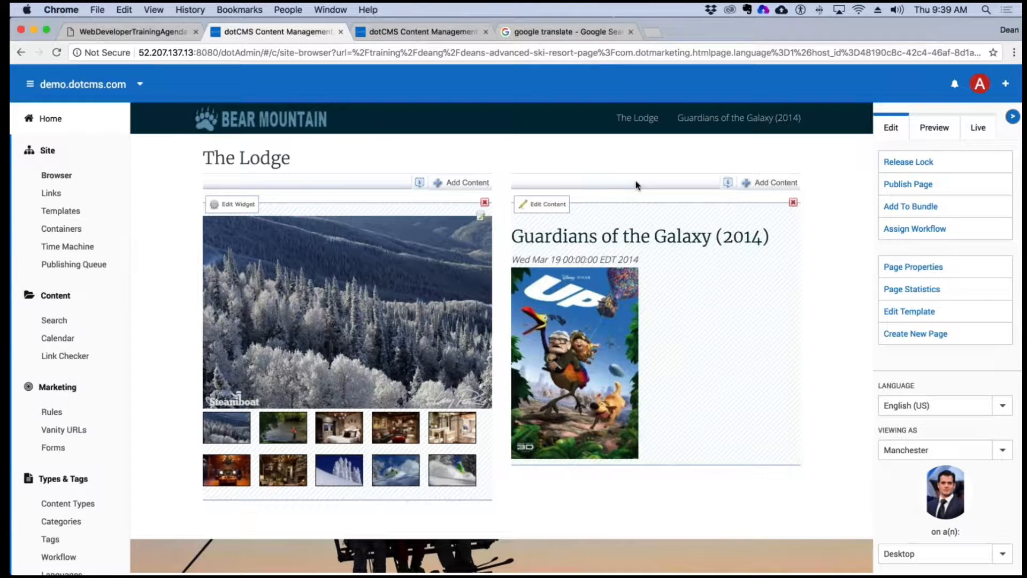
{"action": "scroll", "coordinate": [776, 185], "scroll_direction": "down", "scroll_amount": 1}
Step: Start a new Simple Widget in the page container that holds the Guardians of the Galaxy (2014) content
{"action": "left_click", "coordinate": [771, 184]}
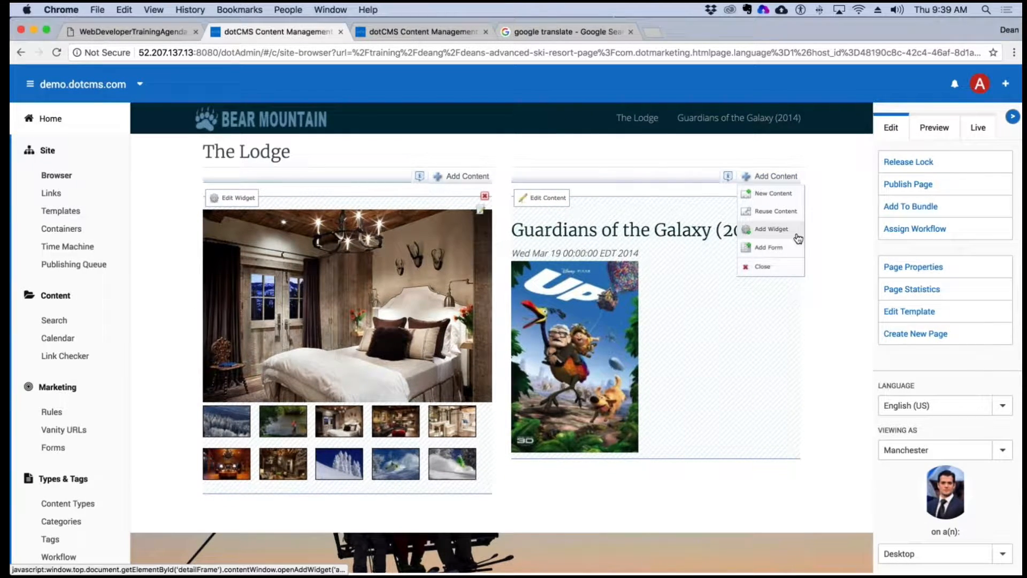
{"action": "left_click", "coordinate": [772, 229]}
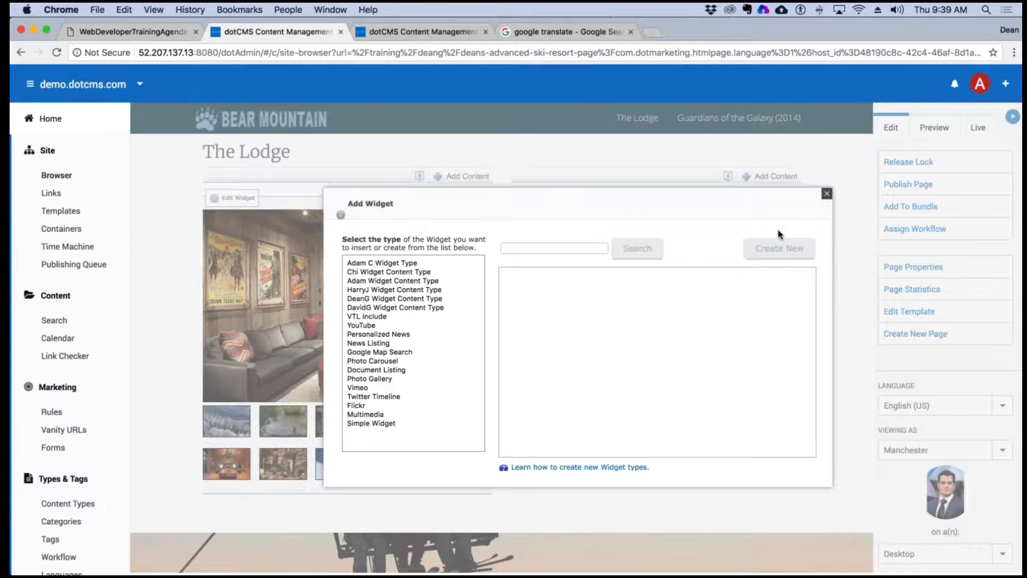
{"action": "left_click", "coordinate": [381, 423]}
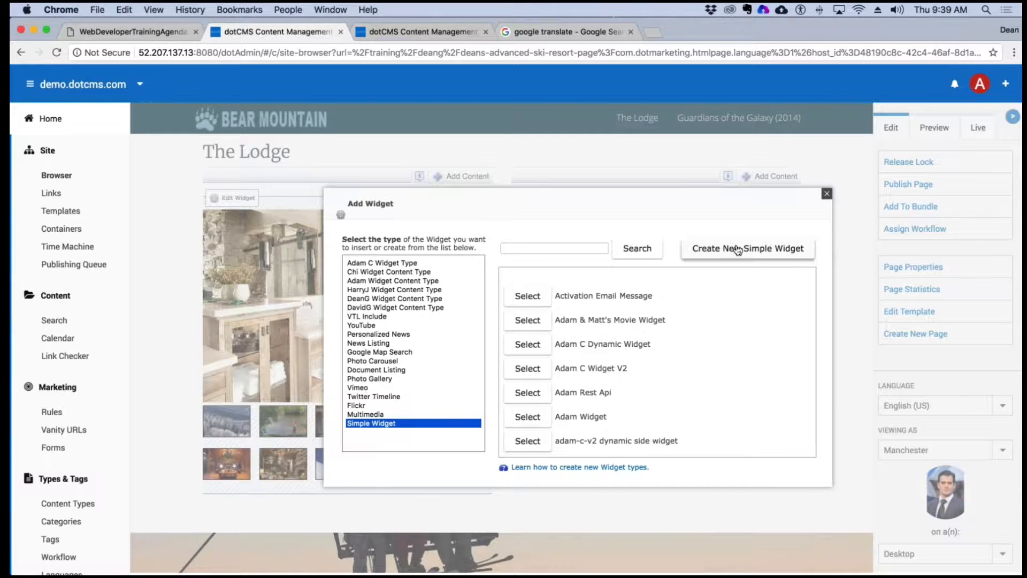
{"action": "left_click", "coordinate": [755, 254]}
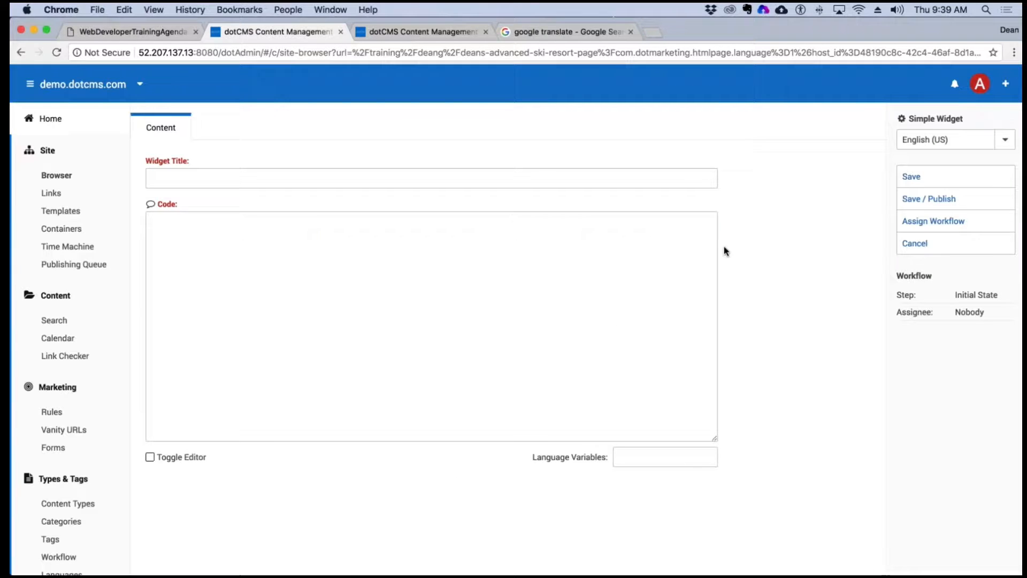
Step: Title the widget "Deans Language Variables" and enter "Submit Button will say:" as its code
{"action": "left_click", "coordinate": [291, 179]}
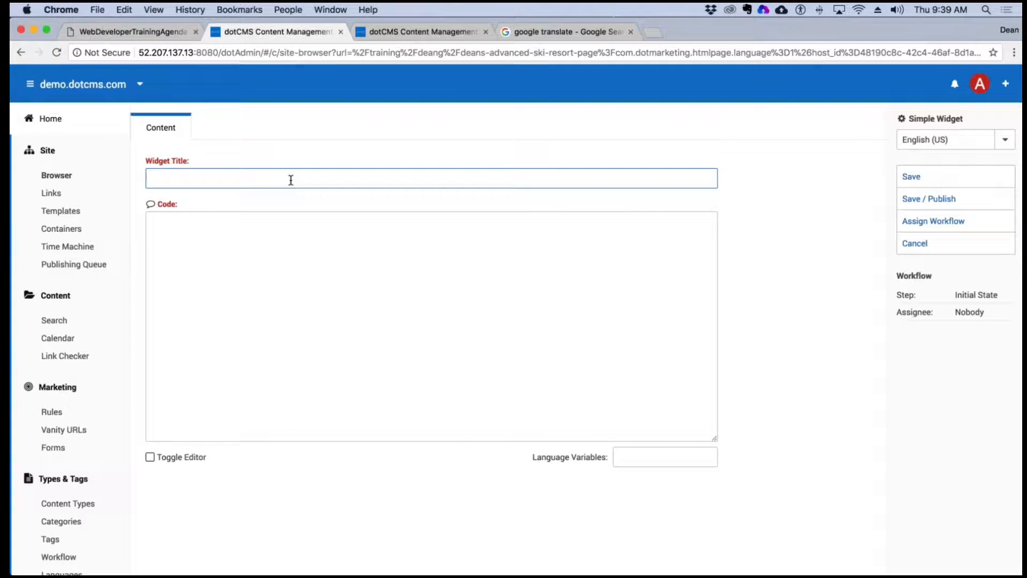
{"action": "type", "text": "Deans Language Variables"}
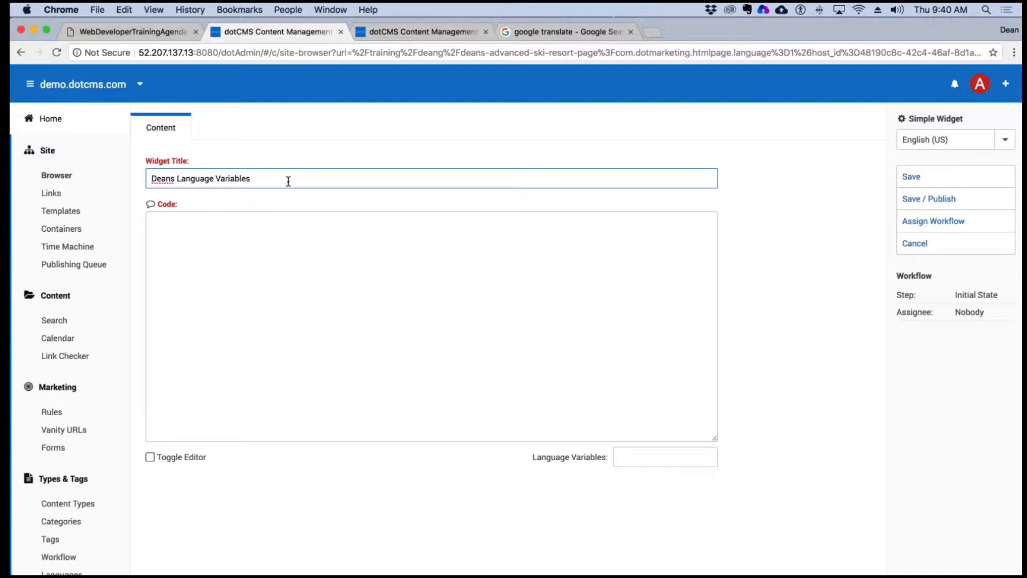
{"action": "left_click", "coordinate": [271, 229]}
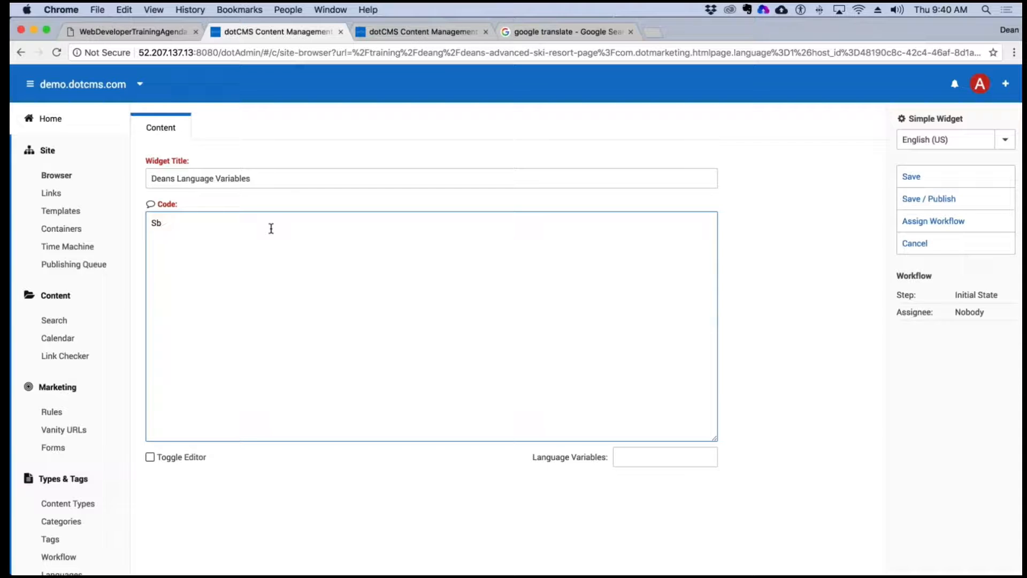
{"action": "type", "text": "Submit Button will say:"}
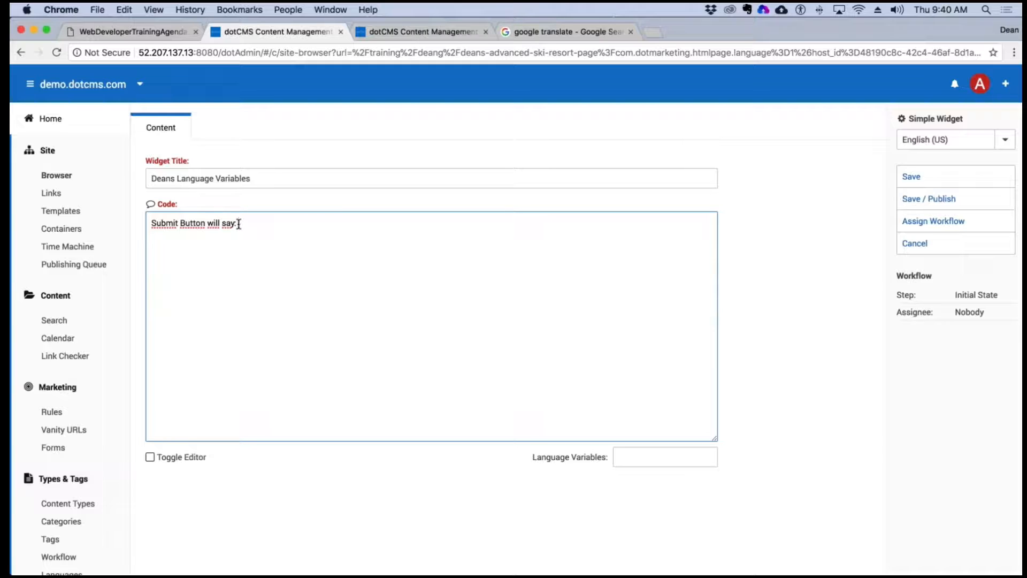
Step: Load dotcms.com in the Google Translate browser tab and open the site's documentation
{"action": "left_click", "coordinate": [551, 32]}
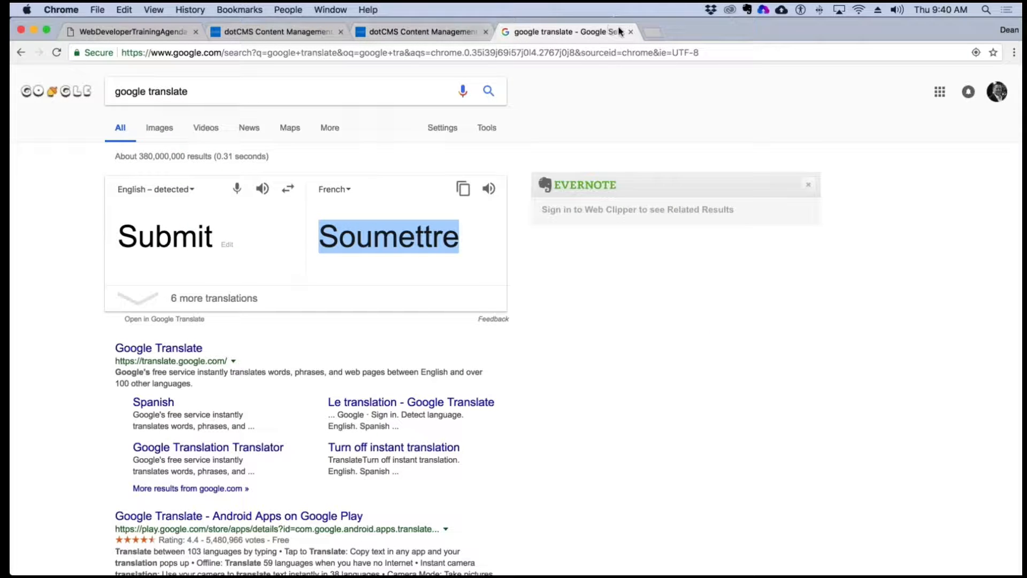
{"action": "key", "text": "super+l"}
{"action": "type", "text": "dotcms.com"}
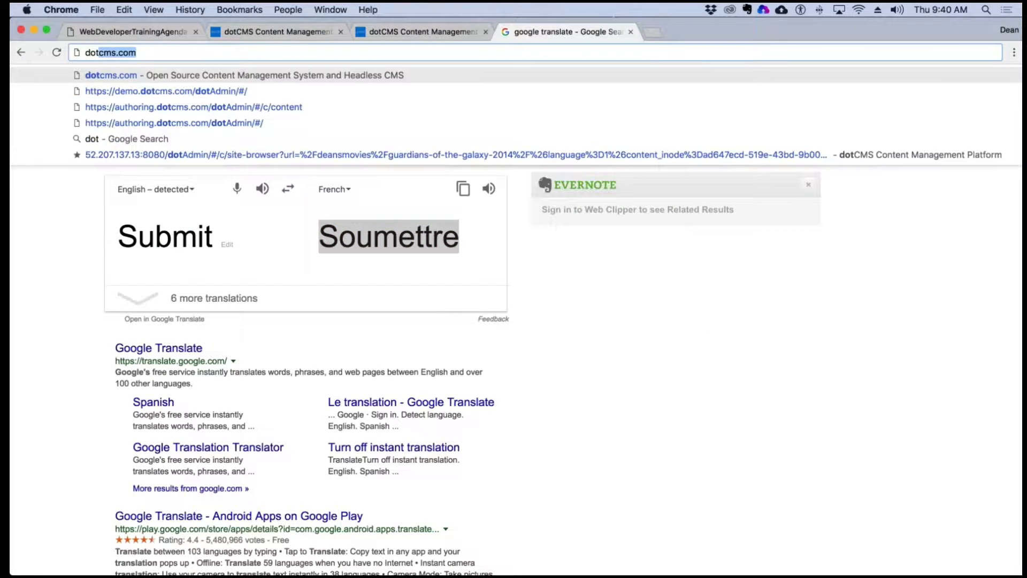
{"action": "key", "text": "Return"}
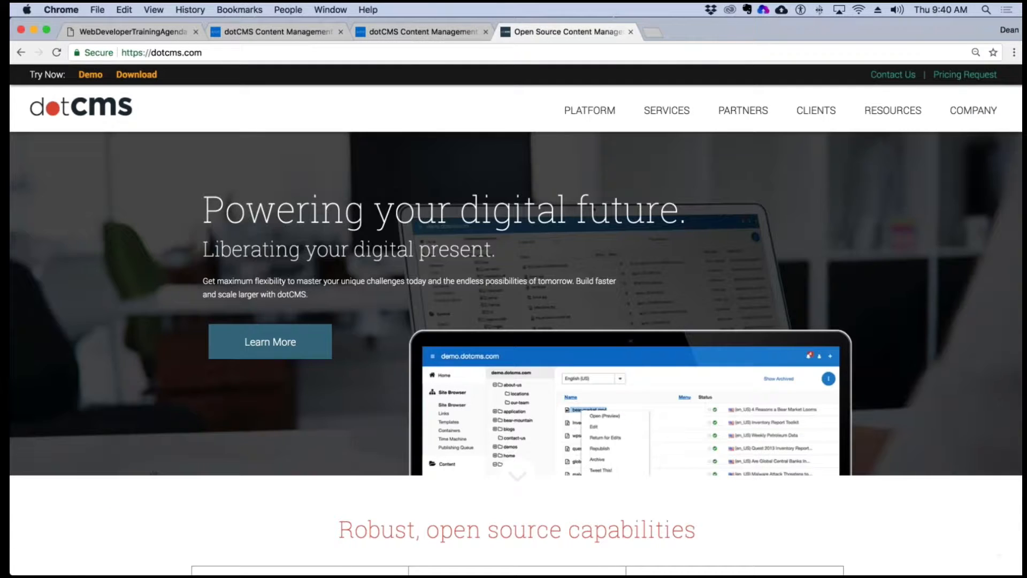
{"action": "mouse_move", "coordinate": [893, 110]}
{"action": "left_click", "coordinate": [899, 142]}
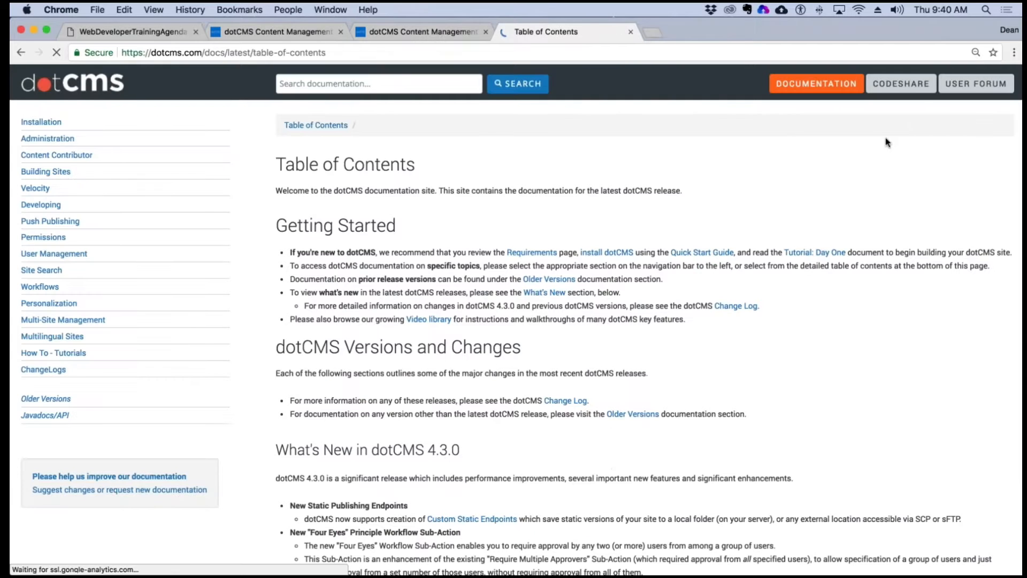
Step: Search the documentation for "language variable" and look up how to retrieve a value by key in the Global Language Variables article
{"action": "left_click", "coordinate": [336, 84]}
{"action": "type", "text": "la"}
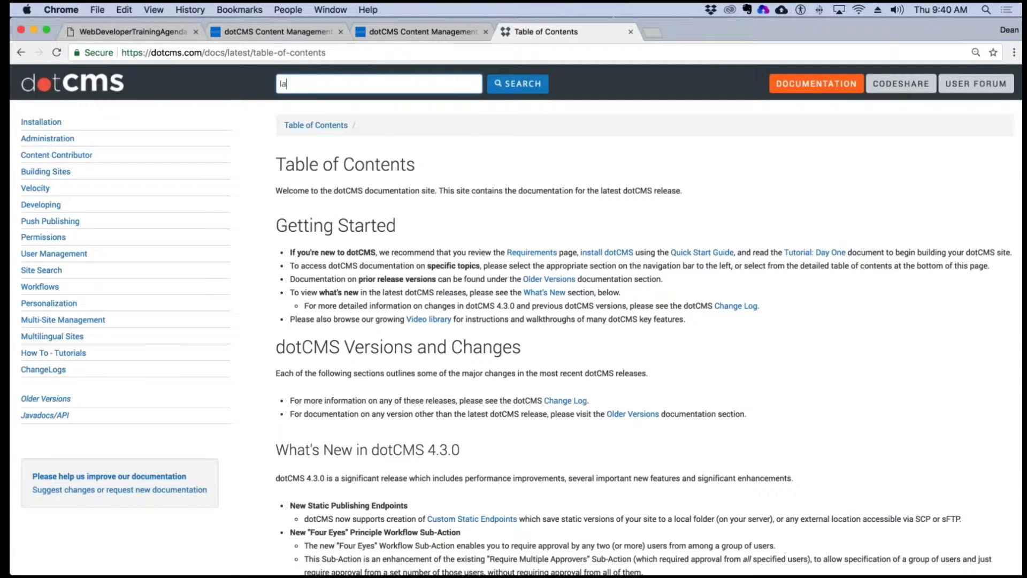
{"action": "type", "text": "nguage variable"}
{"action": "key", "text": "Return"}
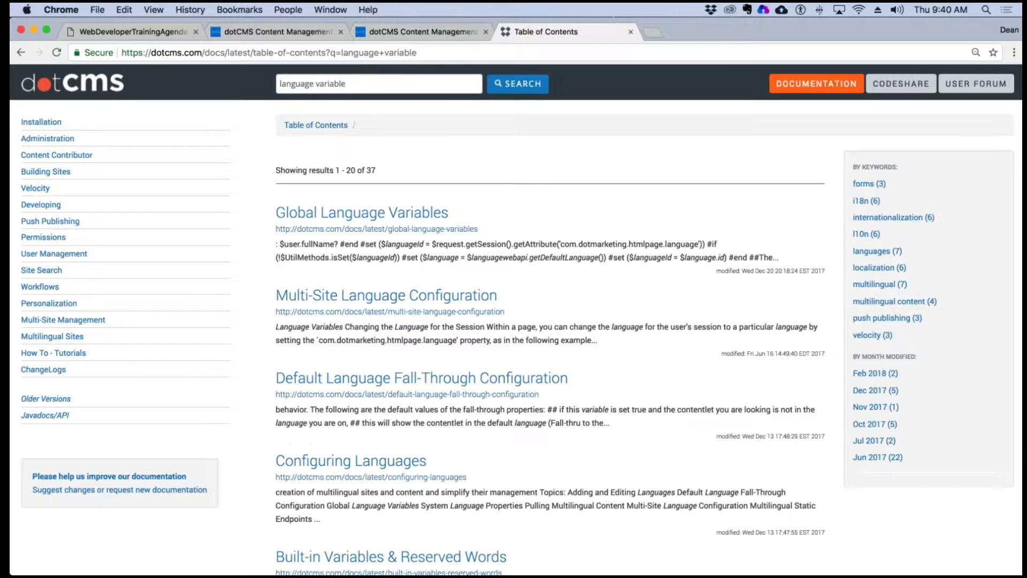
{"action": "left_click", "coordinate": [321, 212]}
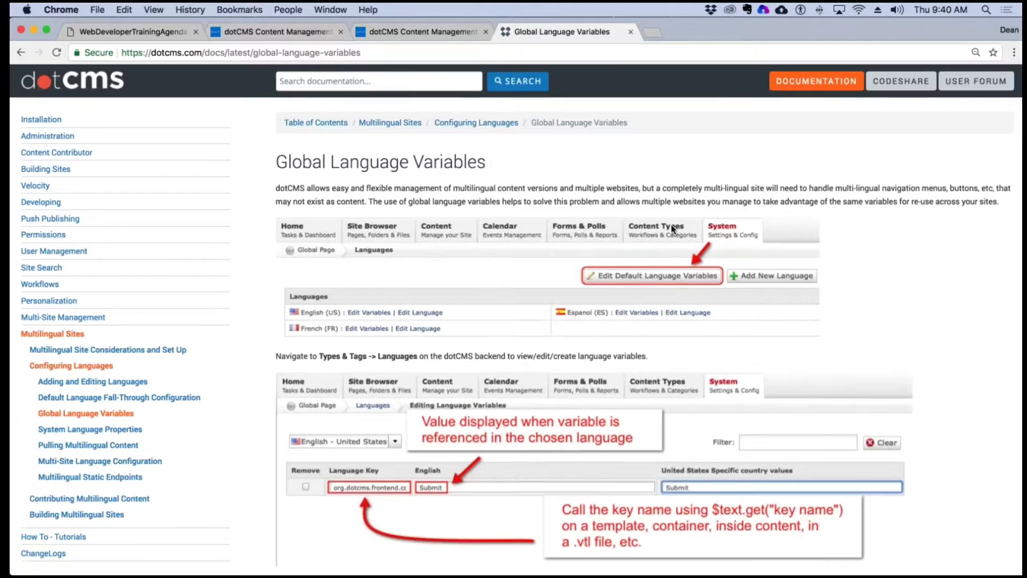
{"action": "scroll", "coordinate": [672, 229], "scroll_direction": "down", "scroll_amount": 4}
{"action": "scroll", "coordinate": [671, 223], "scroll_direction": "down", "scroll_amount": 5}
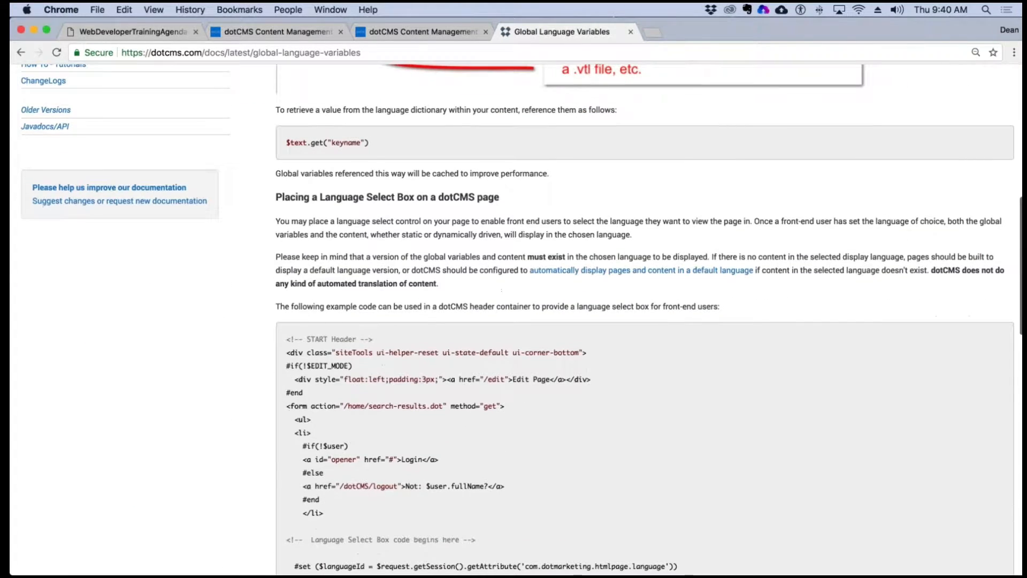
Step: Copy the $text.get("keyname") snippet from the documentation and try to paste it after "Submit Button will say:" in the widget code
{"action": "left_click_drag", "start_coordinate": [369, 142], "coordinate": [286, 142]}
{"action": "key", "text": "super+c"}
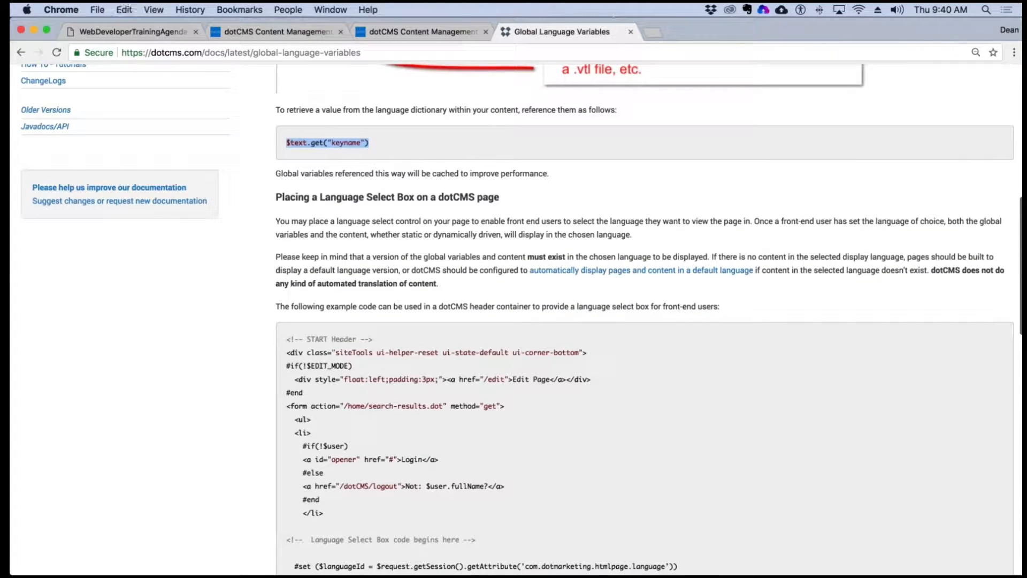
{"action": "key", "text": "super+l"}
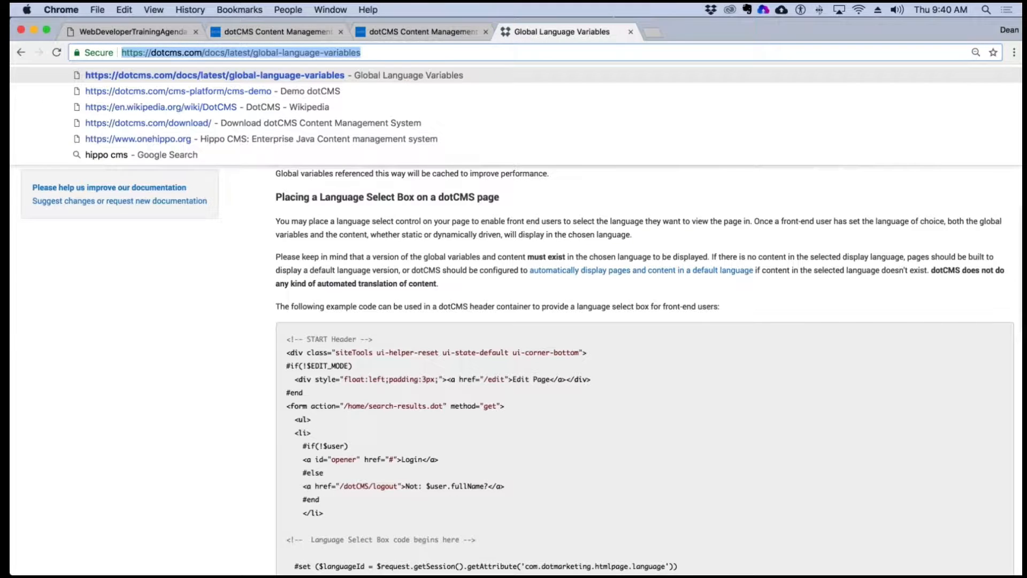
{"action": "key", "text": "super+c"}
{"action": "key", "text": "super+Tab"}
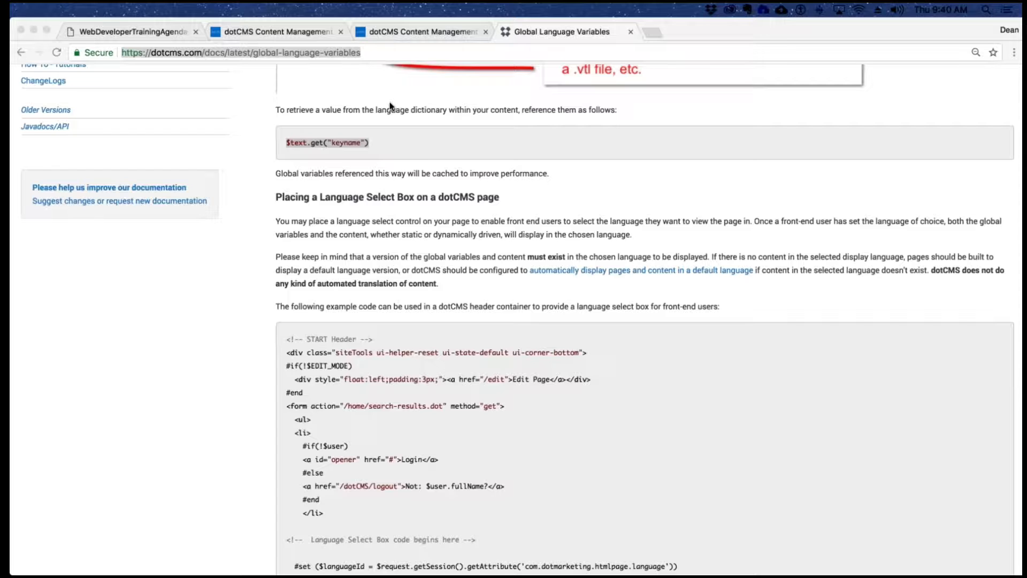
{"action": "left_click", "coordinate": [400, 27]}
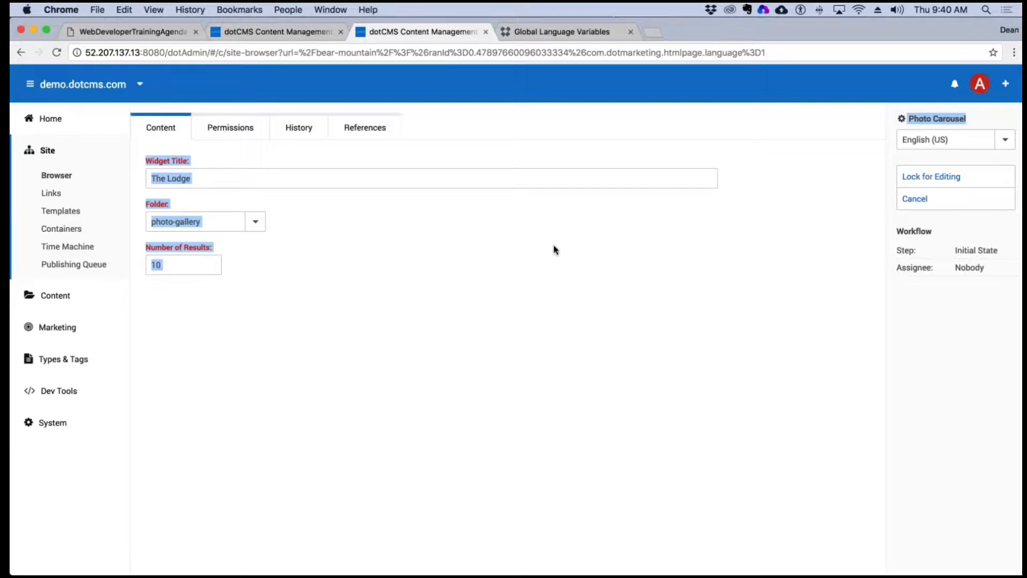
{"action": "left_click", "coordinate": [285, 28]}
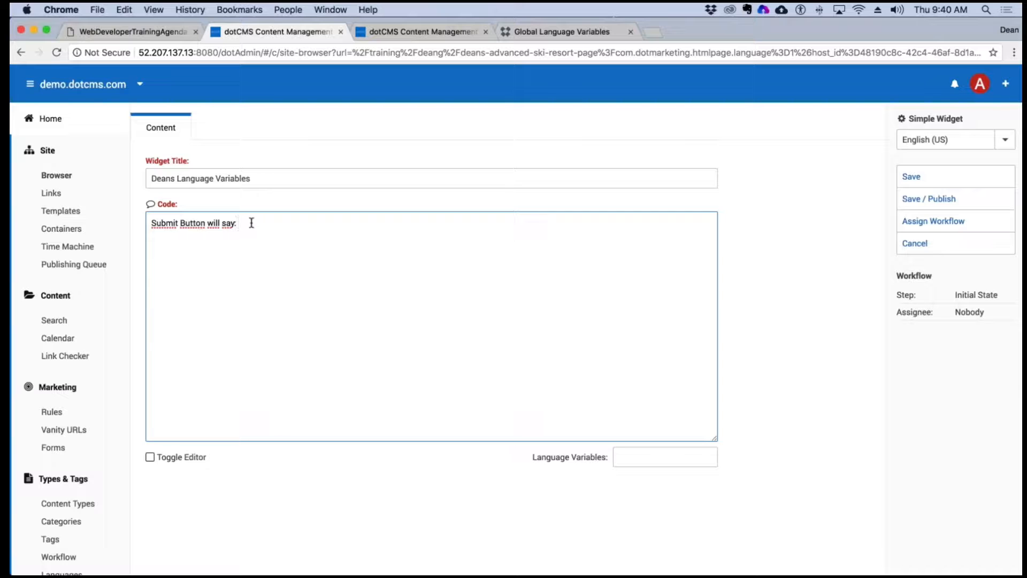
{"action": "key", "text": "super+v"}
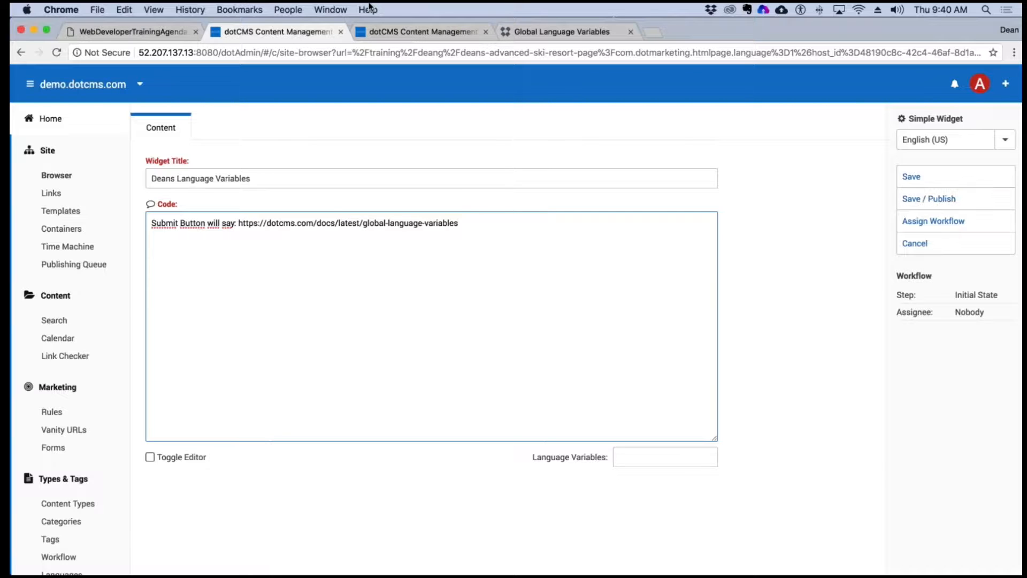
Step: Replace the pasted documentation URL in the widget code with the $text.get("keyname") snippet from the Global Language Variables article
{"action": "left_click", "coordinate": [535, 32]}
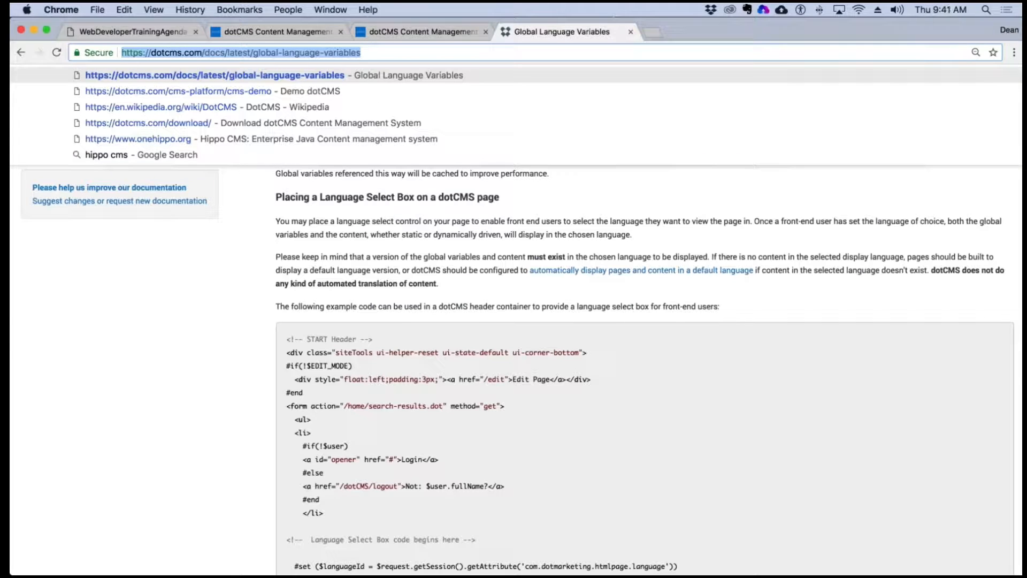
{"action": "scroll", "coordinate": [645, 369], "scroll_direction": "up", "scroll_amount": 5}
{"action": "scroll", "coordinate": [527, 221], "scroll_direction": "up", "scroll_amount": 4}
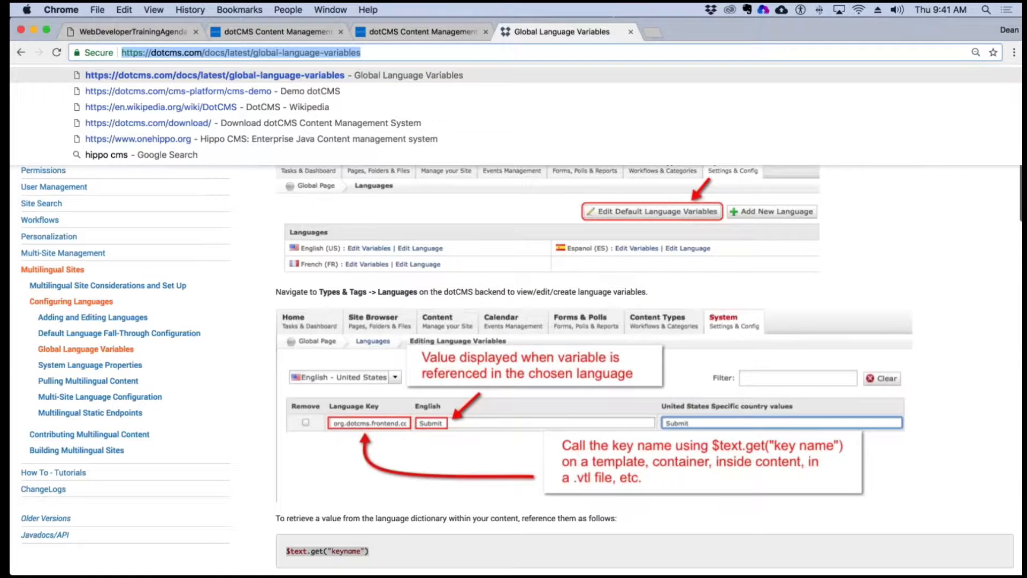
{"action": "scroll", "coordinate": [527, 221], "scroll_direction": "down", "scroll_amount": 2}
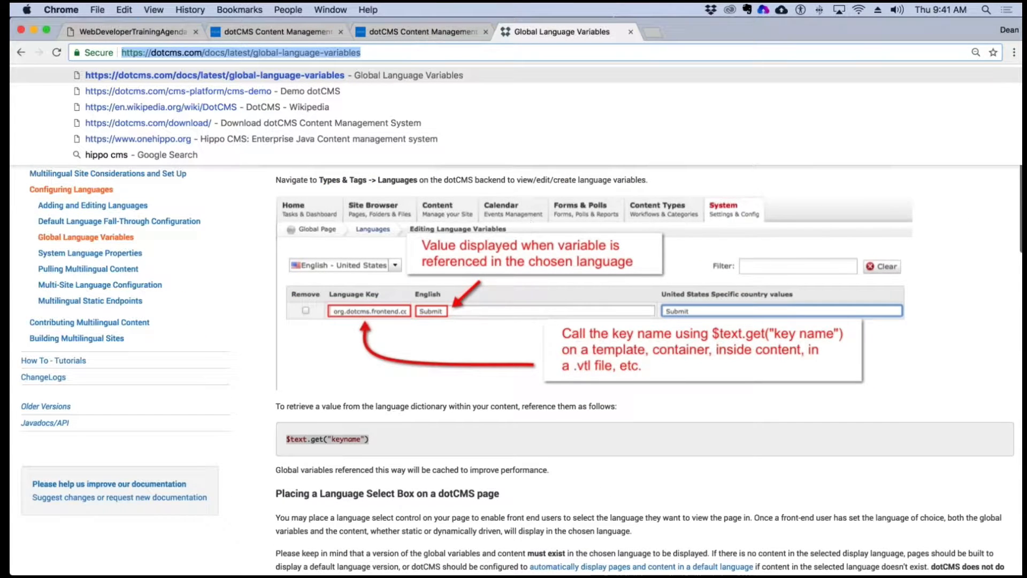
{"action": "left_click", "coordinate": [415, 32]}
{"action": "left_click", "coordinate": [548, 33]}
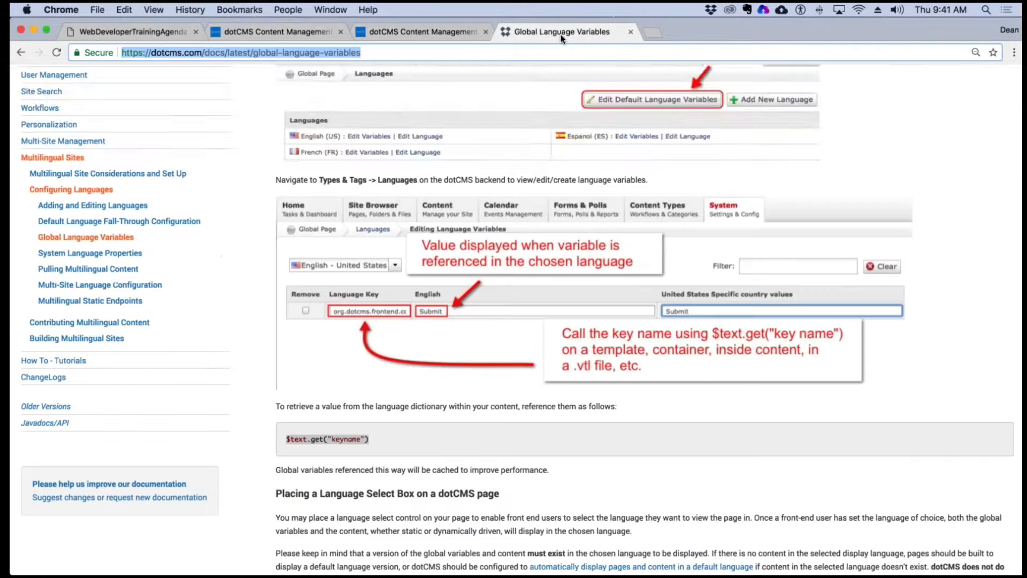
{"action": "left_click", "coordinate": [281, 318]}
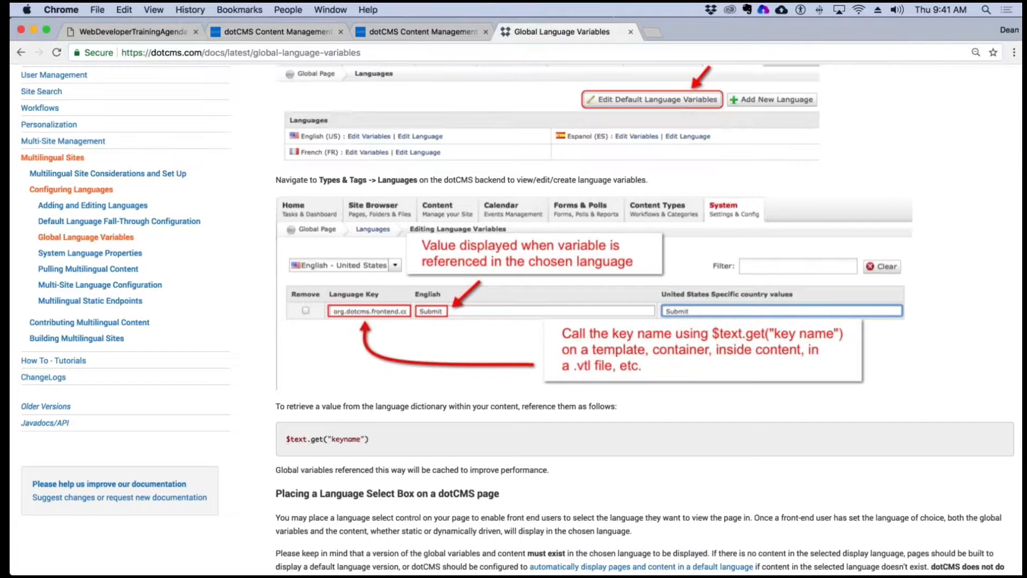
{"action": "left_click_drag", "start_coordinate": [370, 439], "coordinate": [285, 440]}
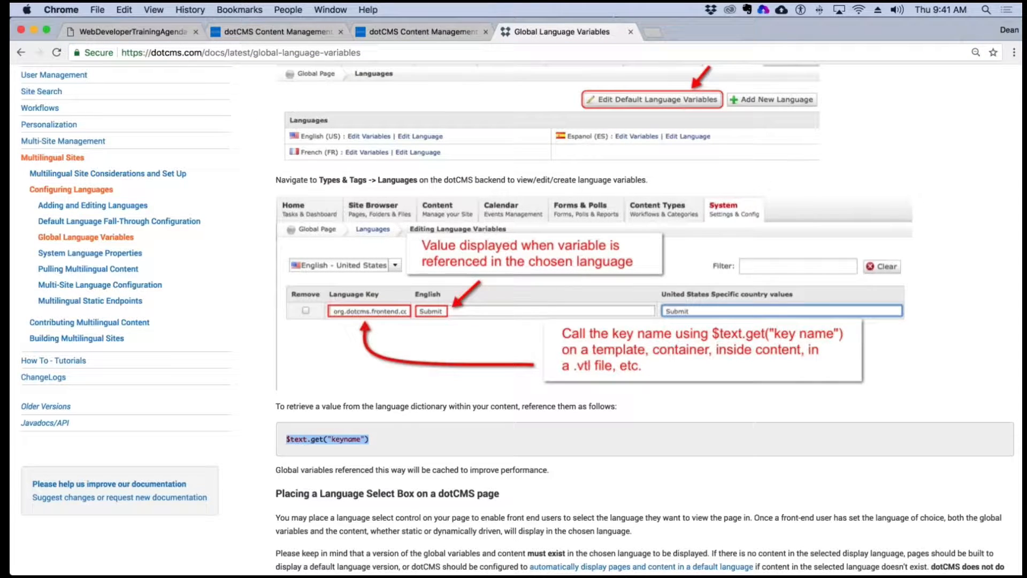
{"action": "left_click", "coordinate": [422, 33]}
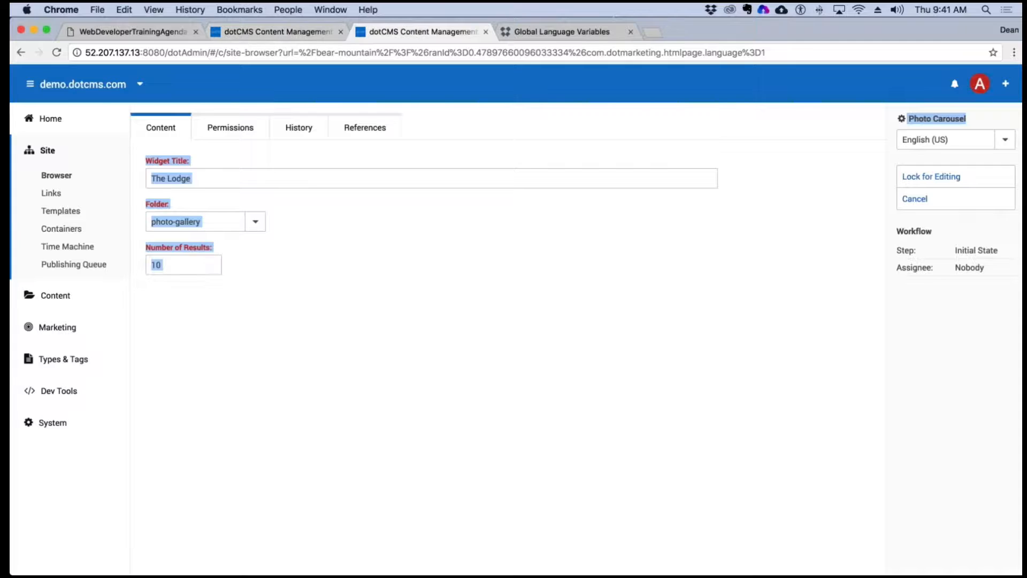
{"action": "left_click", "coordinate": [272, 34]}
{"action": "left_click_drag", "start_coordinate": [521, 216], "coordinate": [238, 226]}
{"action": "key", "text": "super+v"}
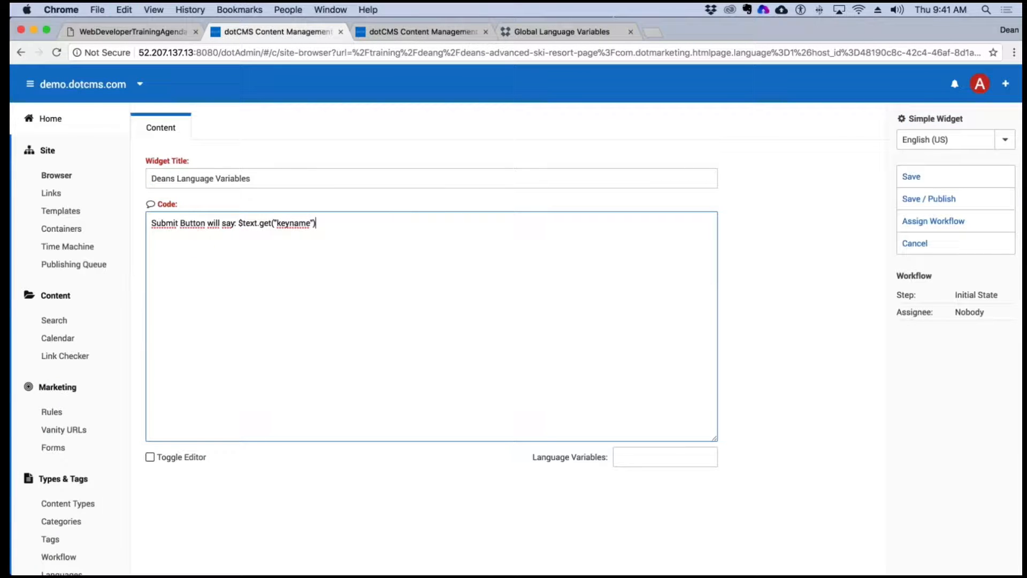
Step: Change the snippet's key name to "Submit", then save and publish the widget
{"action": "left_click_drag", "start_coordinate": [311, 225], "coordinate": [276, 224]}
{"action": "type", "text": "sbu"}
{"action": "key", "text": "BackSpace"}
{"action": "key", "text": "BackSpace"}
{"action": "key", "text": "BackSpace"}
{"action": "type", "text": "Submit"}
{"action": "left_click", "coordinate": [275, 223]}
{"action": "left_click", "coordinate": [339, 234]}
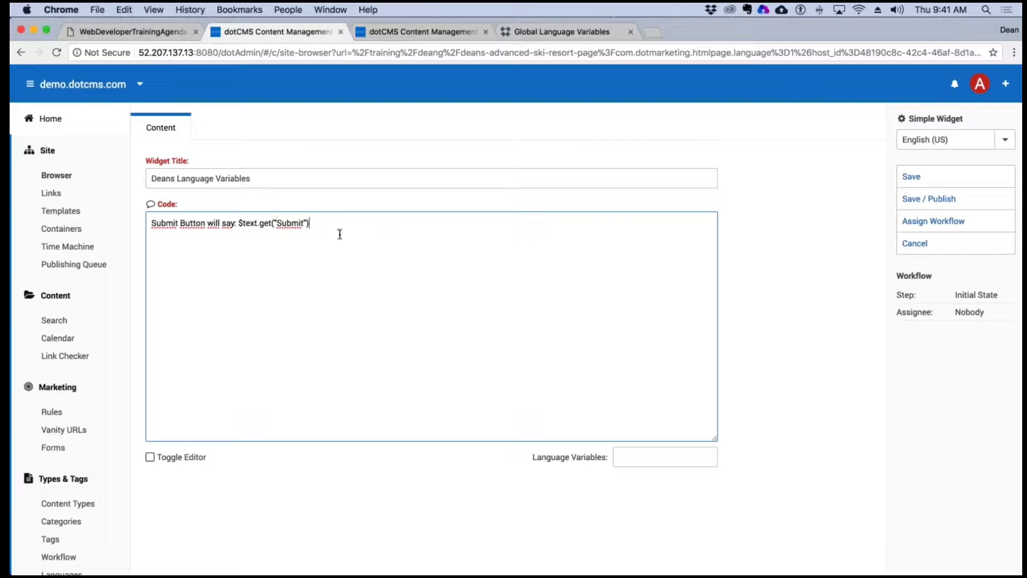
{"action": "left_click", "coordinate": [990, 199]}
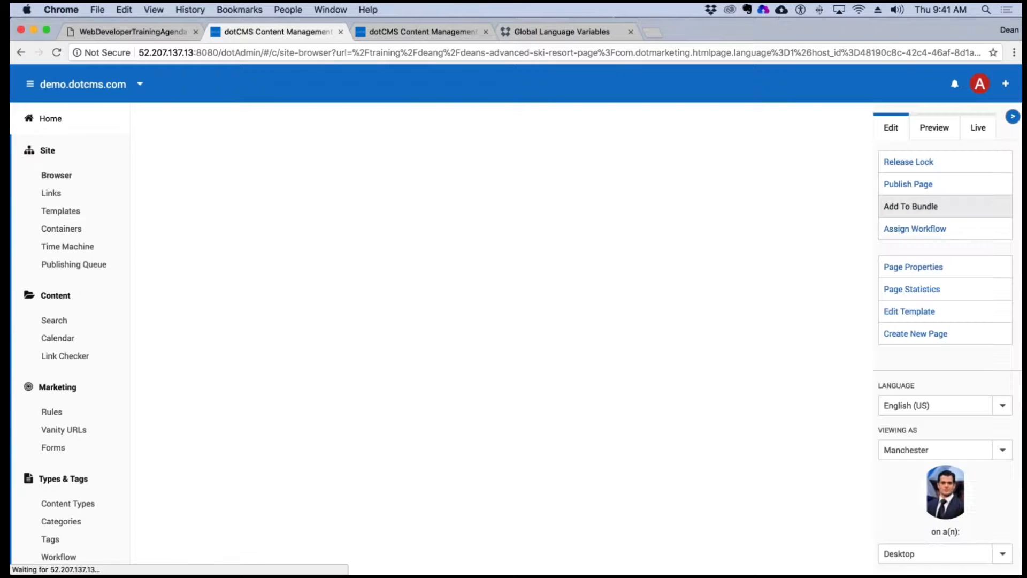
Step: Open the Guardians of the Galaxy (2014) content from the page and create its Espanol (ES) version populated with the English content
{"action": "scroll", "coordinate": [736, 335], "scroll_direction": "down", "scroll_amount": 10}
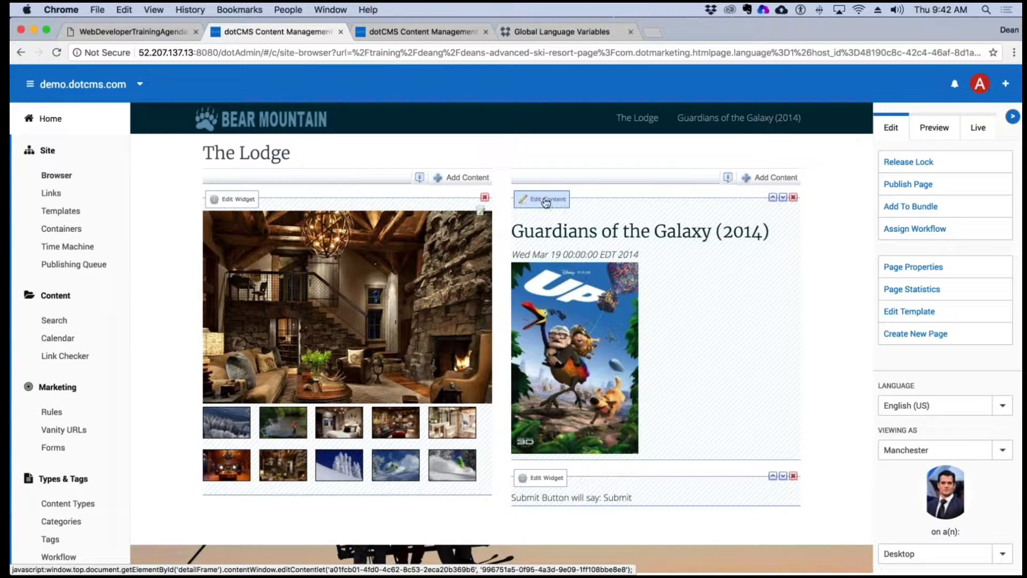
{"action": "left_click", "coordinate": [546, 202]}
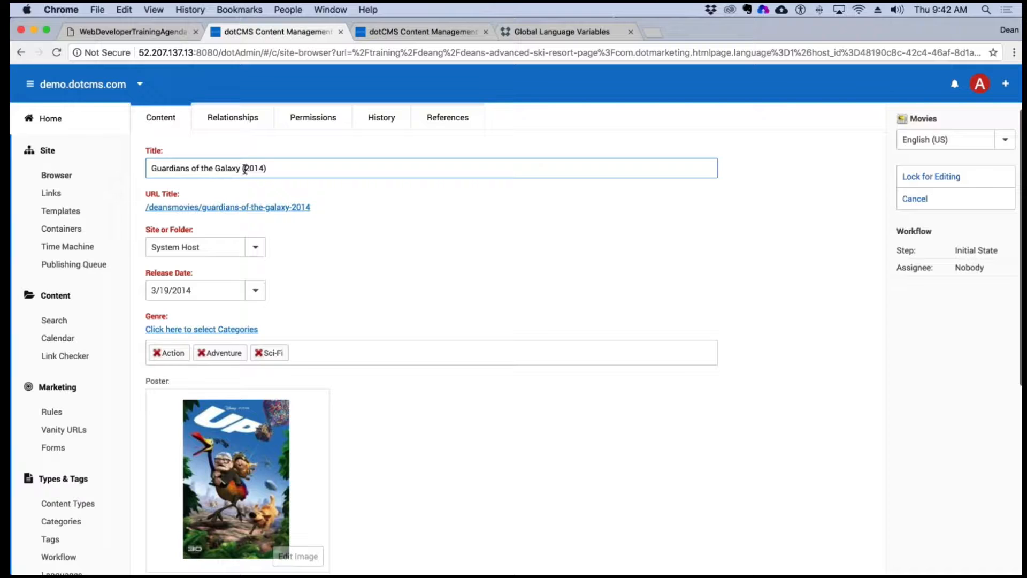
{"action": "left_click_drag", "start_coordinate": [243, 169], "coordinate": [107, 169]}
{"action": "key", "text": "super+c"}
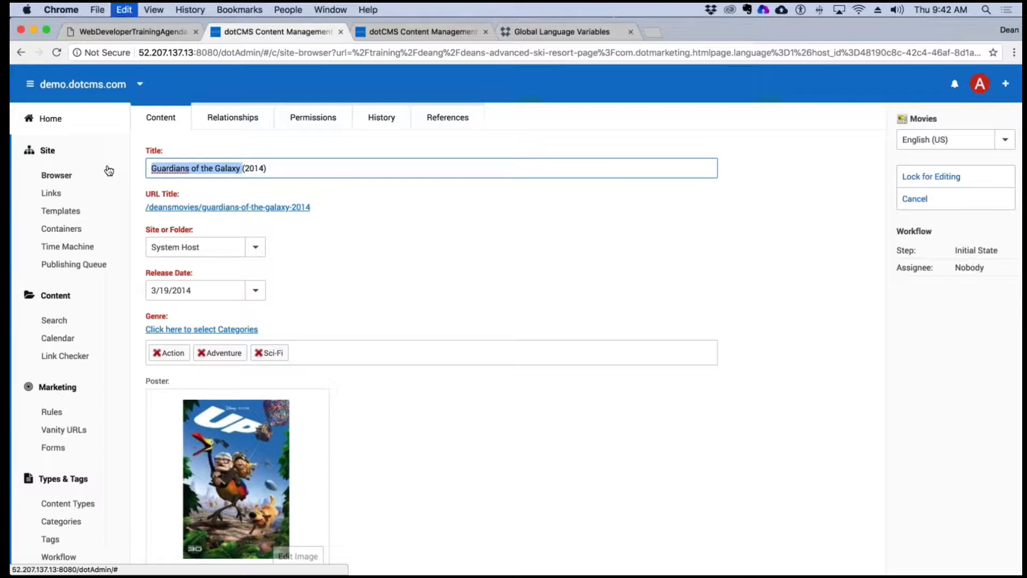
{"action": "left_click", "coordinate": [1004, 140]}
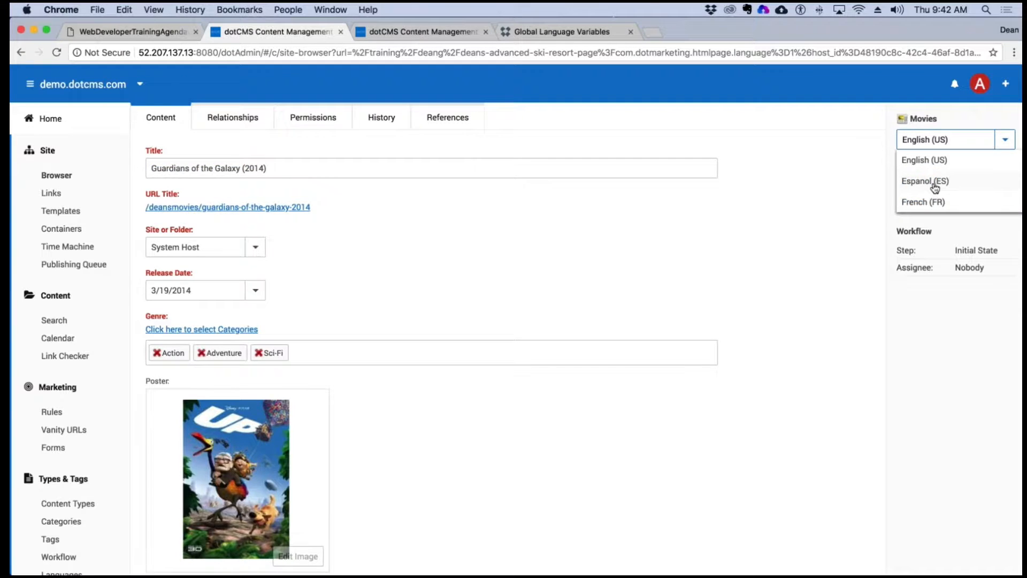
{"action": "left_click", "coordinate": [935, 181]}
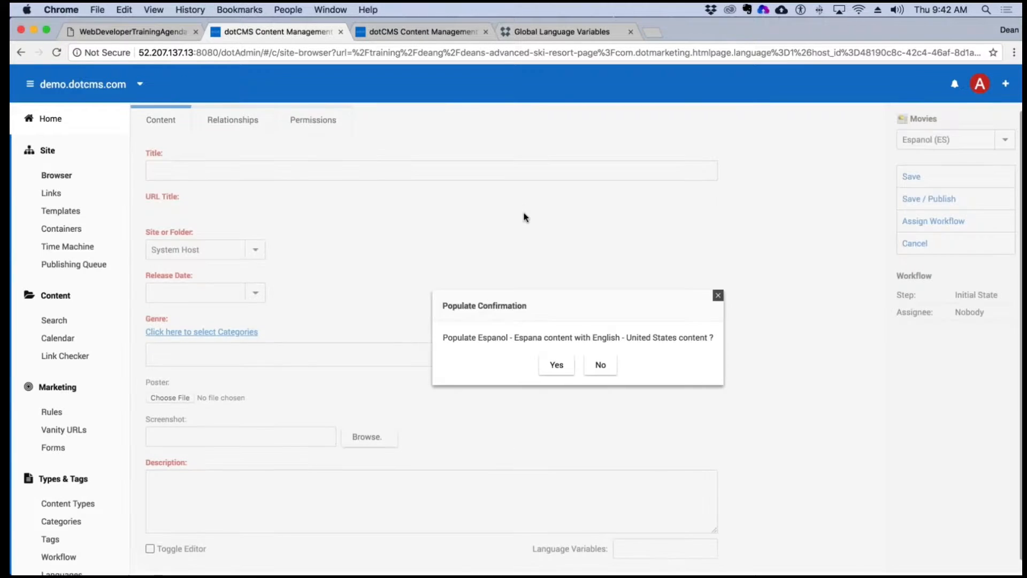
{"action": "left_click", "coordinate": [557, 364]}
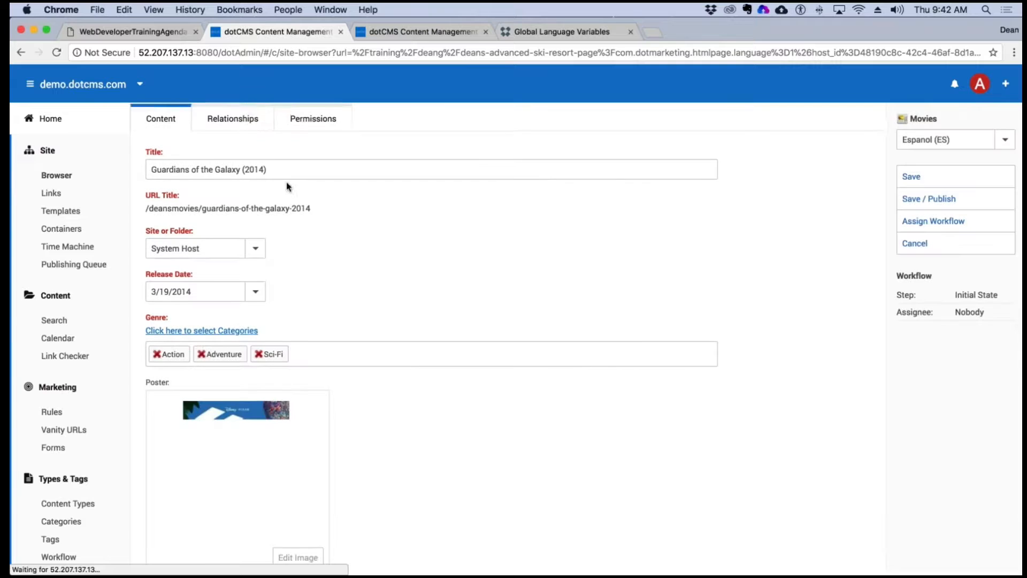
{"action": "left_click", "coordinate": [564, 32]}
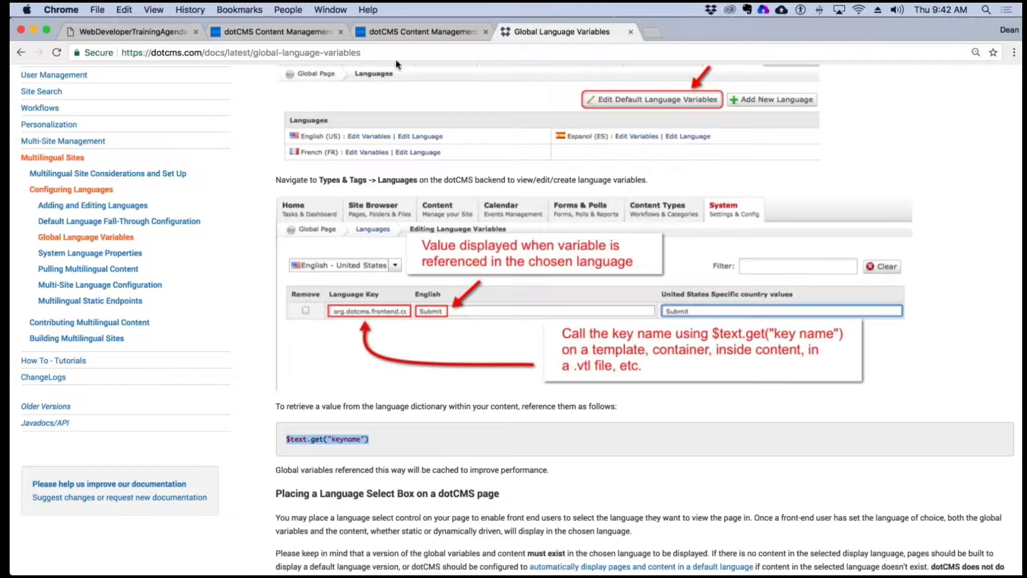
{"action": "left_click", "coordinate": [374, 53]}
{"action": "type", "text": "google"}
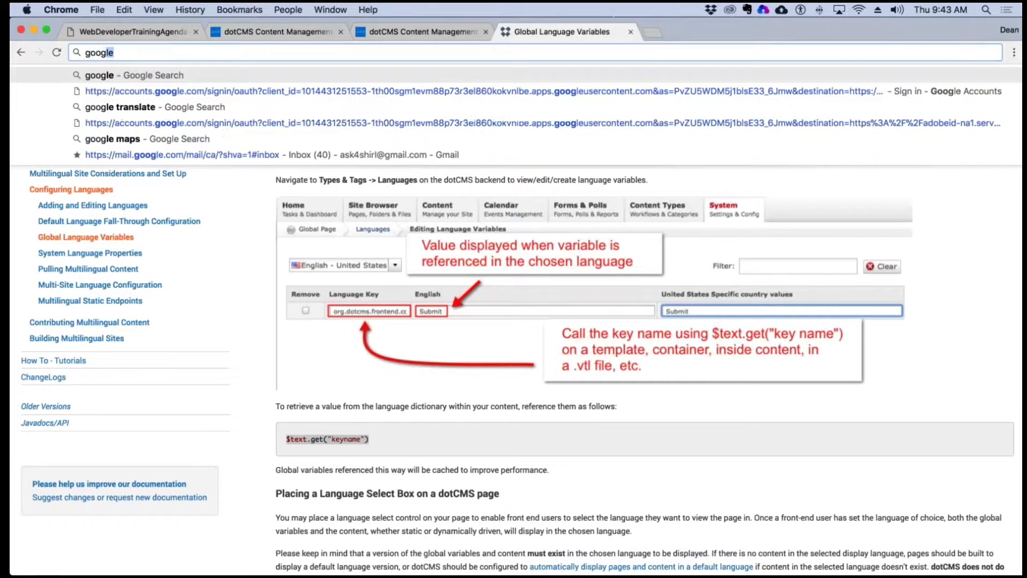
{"action": "key", "text": "ctrl+shift+Tab"}
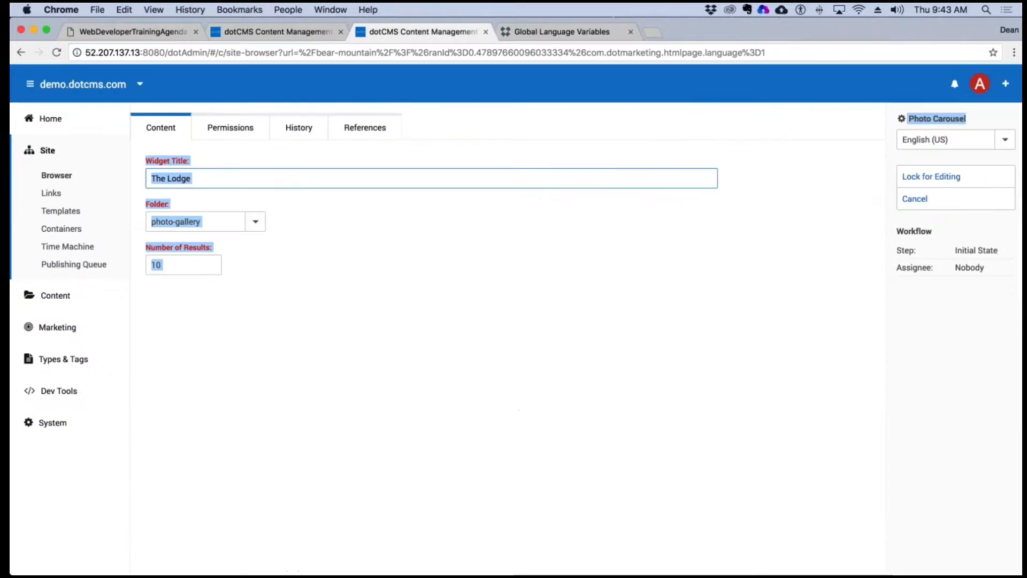
{"action": "left_click", "coordinate": [304, 32]}
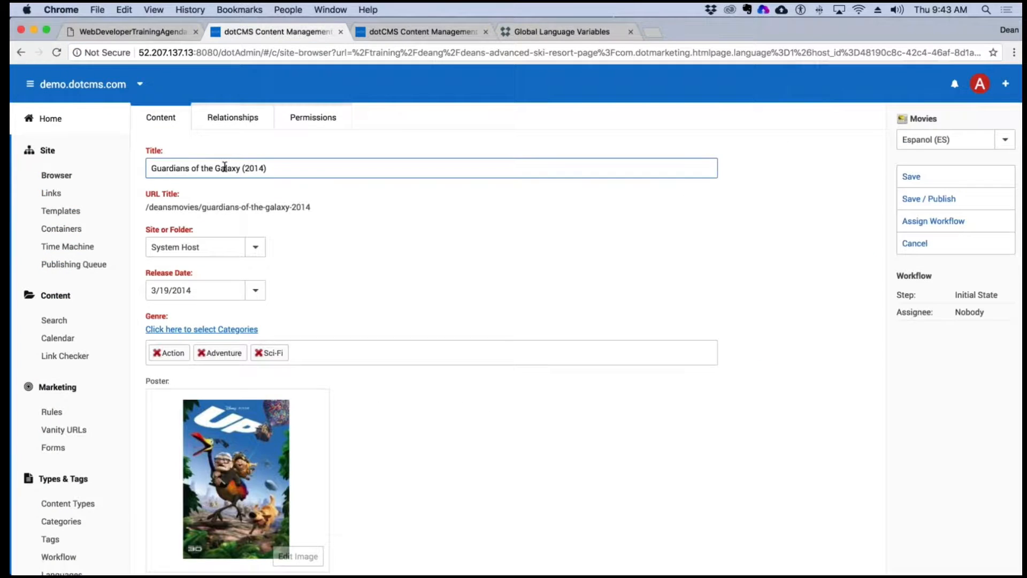
Step: Change the Spanish version's title to "Guardianes de la Galaxia (2014)", then save and publish it
{"action": "left_click_drag", "start_coordinate": [240, 168], "coordinate": [151, 168]}
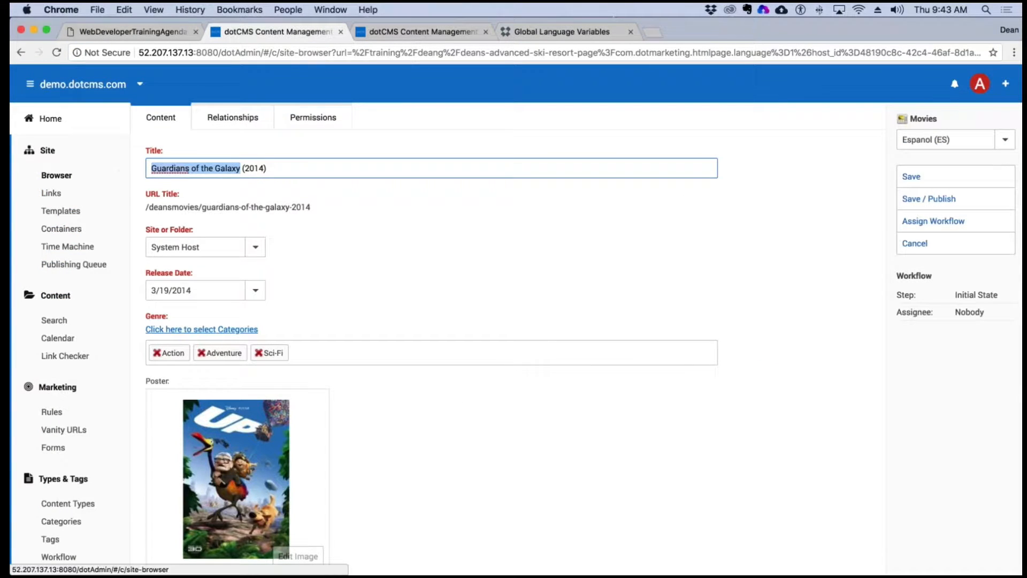
{"action": "type", "text": "Guardian"}
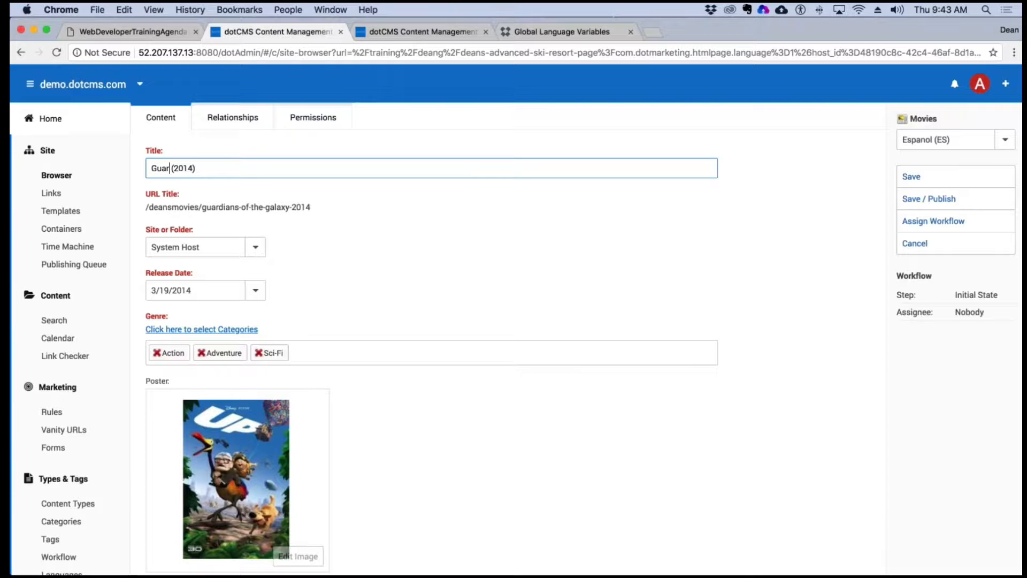
{"action": "type", "text": "es de la Galaxia"}
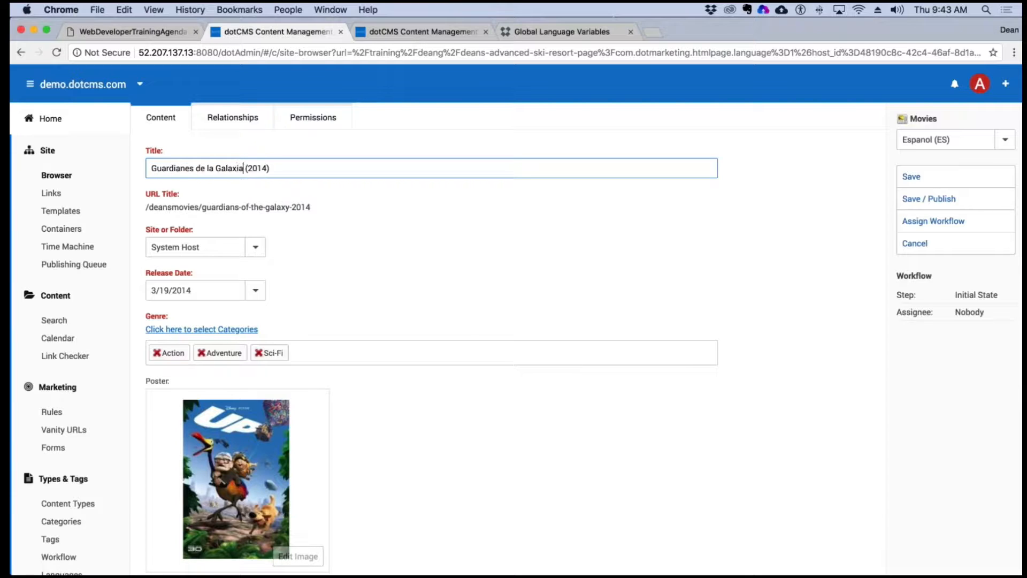
{"action": "left_click", "coordinate": [454, 212]}
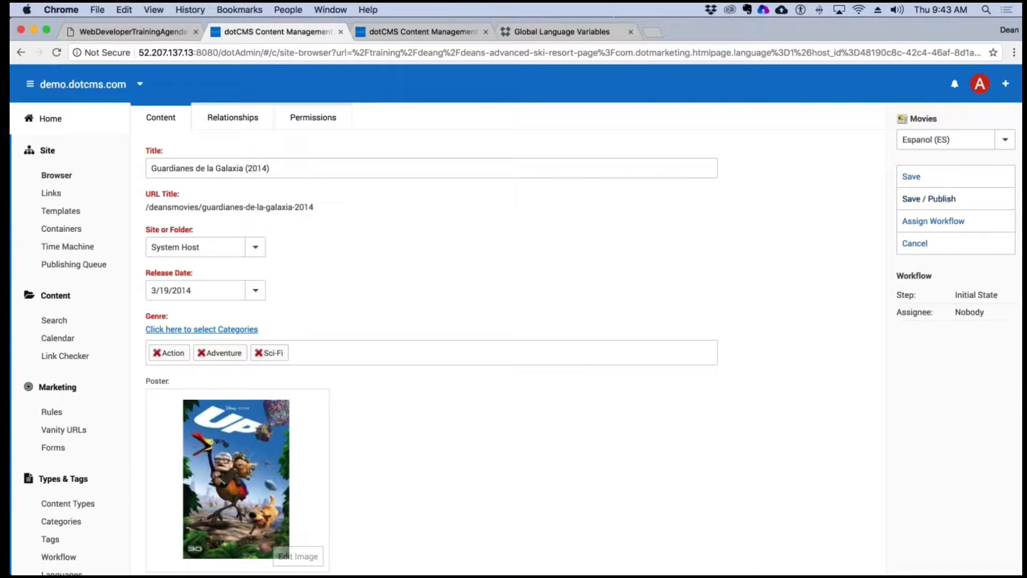
{"action": "left_click", "coordinate": [946, 199]}
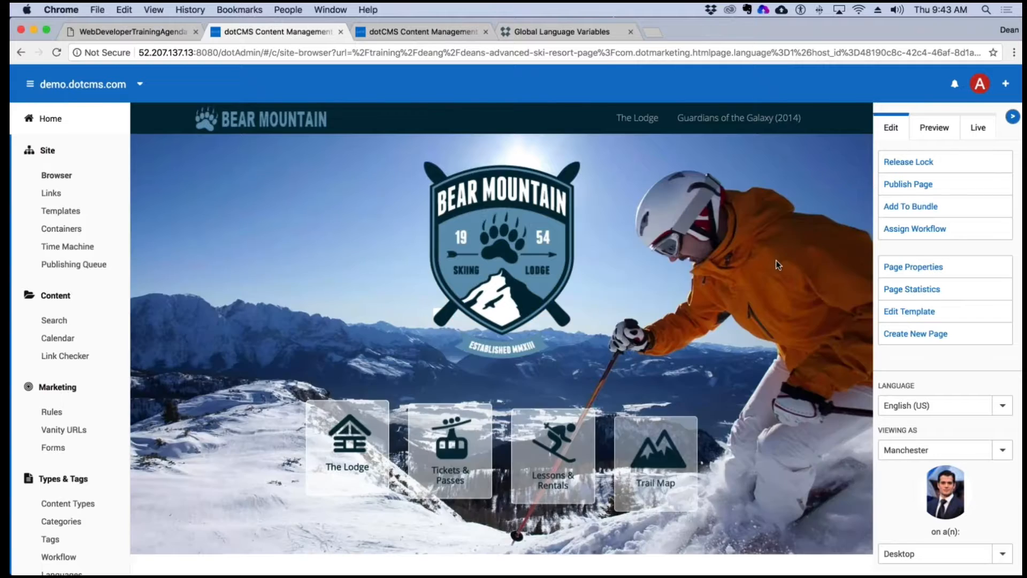
Step: Open the Guardians of the Galaxy content, copy its title without the year, and create the French (FR) version populated with English content
{"action": "scroll", "coordinate": [727, 373], "scroll_direction": "down", "scroll_amount": 5}
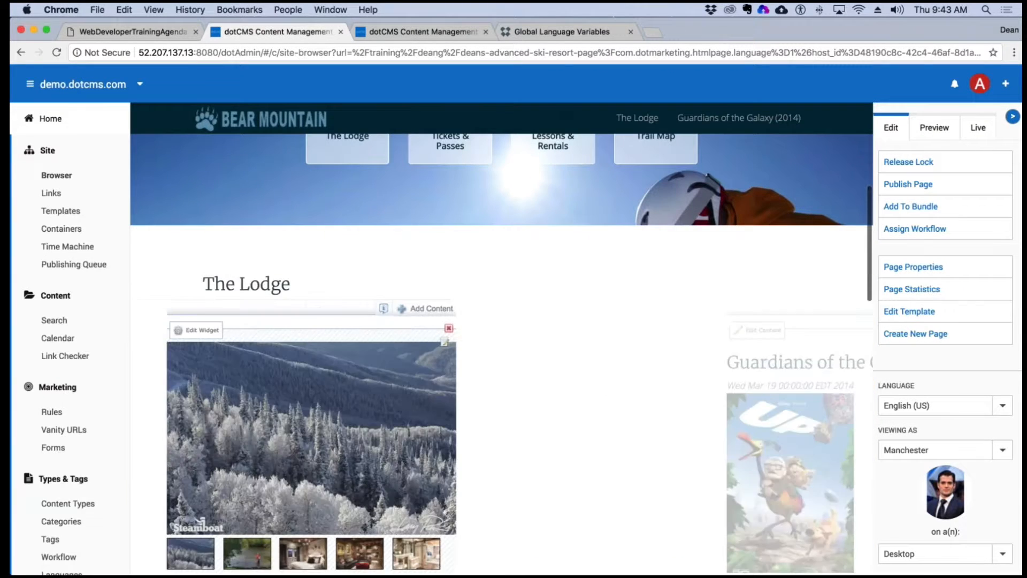
{"action": "left_click", "coordinate": [546, 330]}
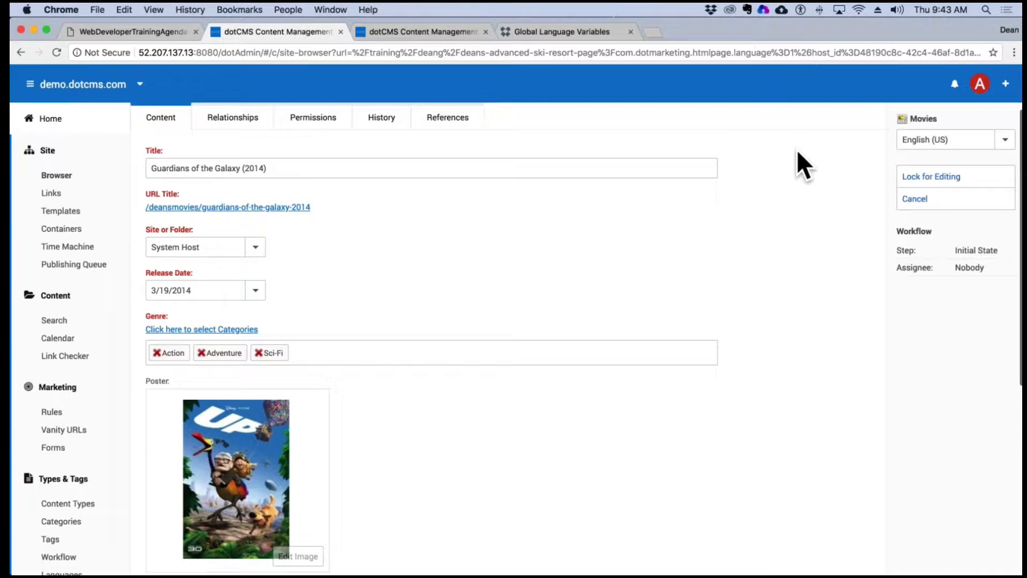
{"action": "left_click_drag", "start_coordinate": [241, 168], "coordinate": [138, 171]}
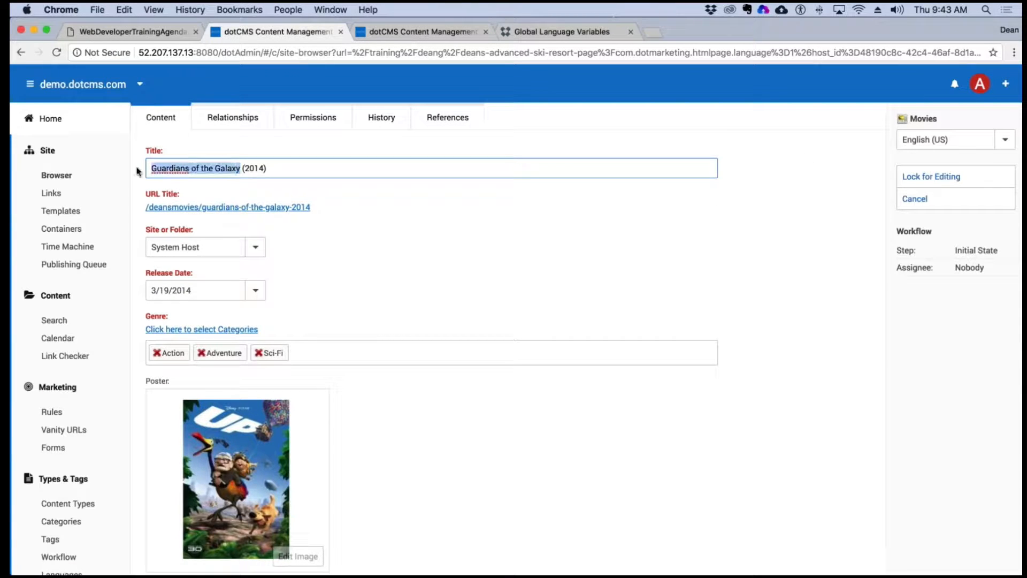
{"action": "left_click", "coordinate": [1005, 140]}
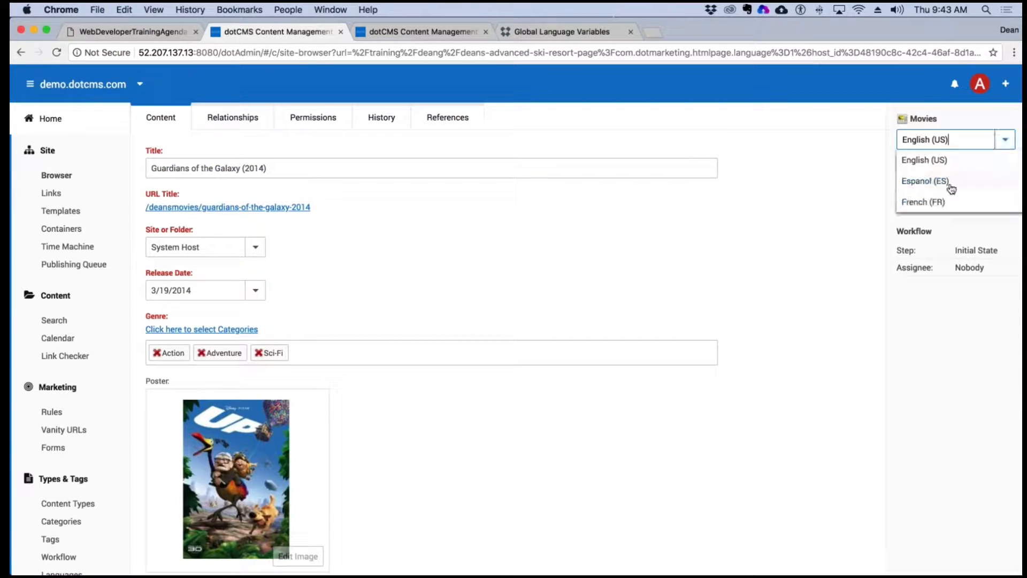
{"action": "left_click", "coordinate": [934, 202]}
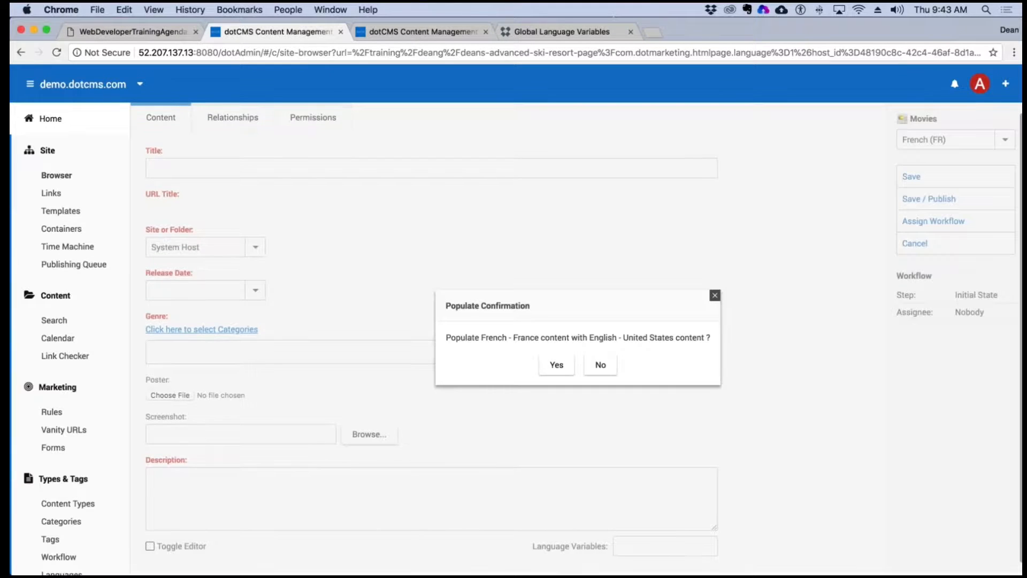
{"action": "left_click", "coordinate": [557, 365]}
Step: Switch to the documentation page's browser tab and search the web there for "google translate"
{"action": "left_click", "coordinate": [556, 32]}
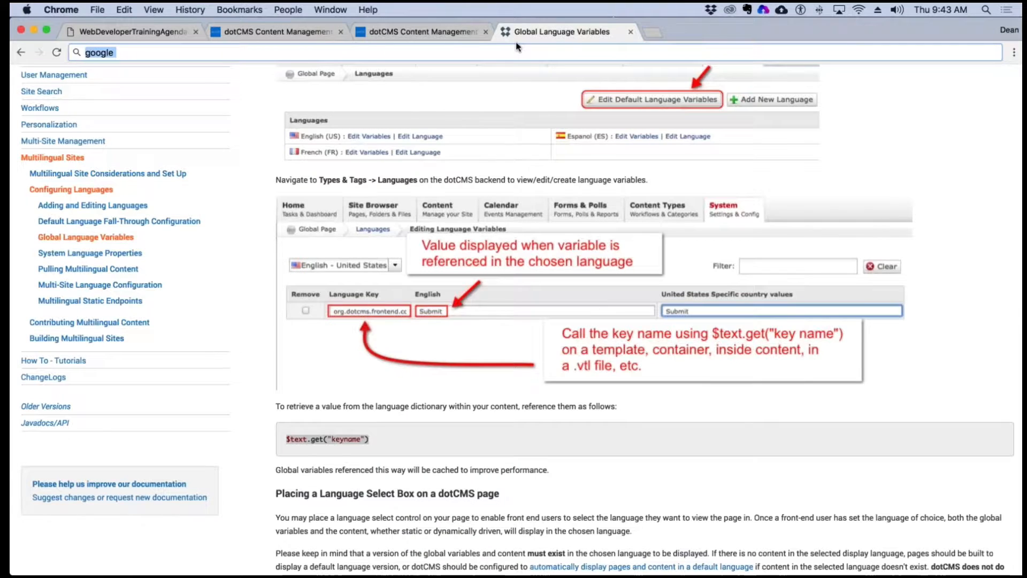
{"action": "left_click", "coordinate": [454, 49]}
{"action": "type", "text": "google tra"}
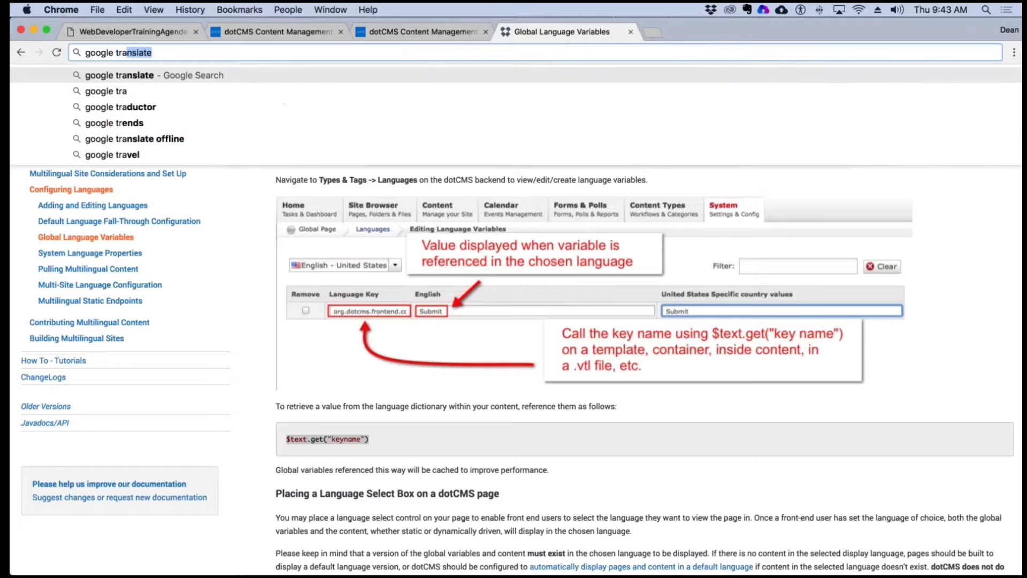
{"action": "type", "text": "nslate"}
{"action": "key", "text": "Return"}
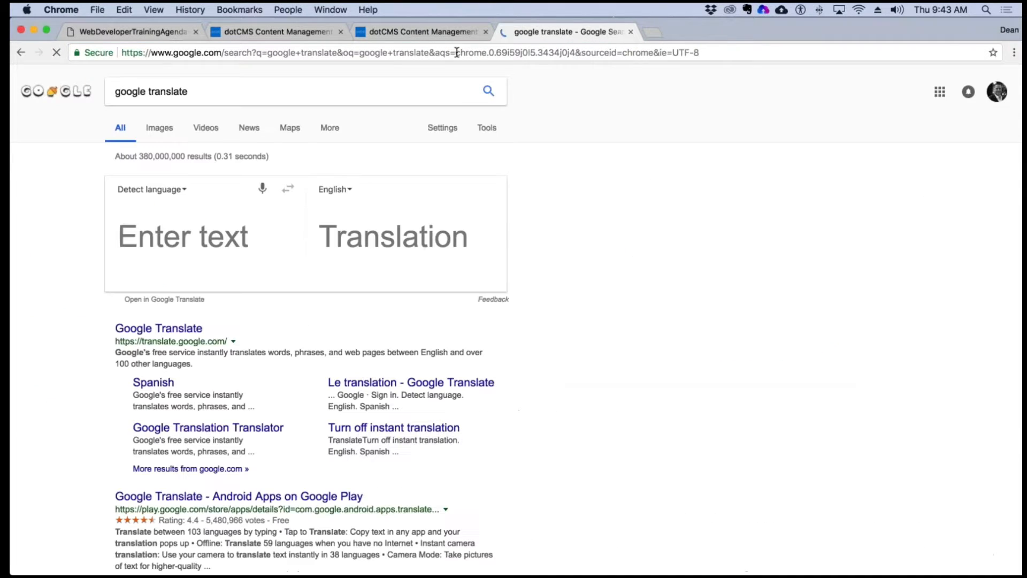
Step: Translate the copied title "Guardians of the Galaxy" into French and copy the translation
{"action": "left_click", "coordinate": [208, 242]}
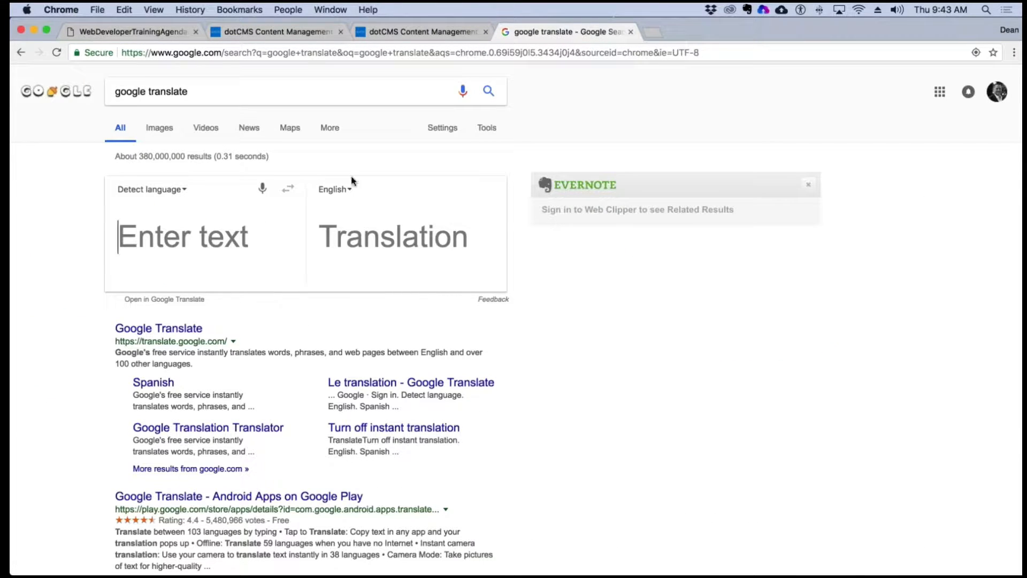
{"action": "key", "text": "super+v"}
{"action": "left_click", "coordinate": [348, 190]}
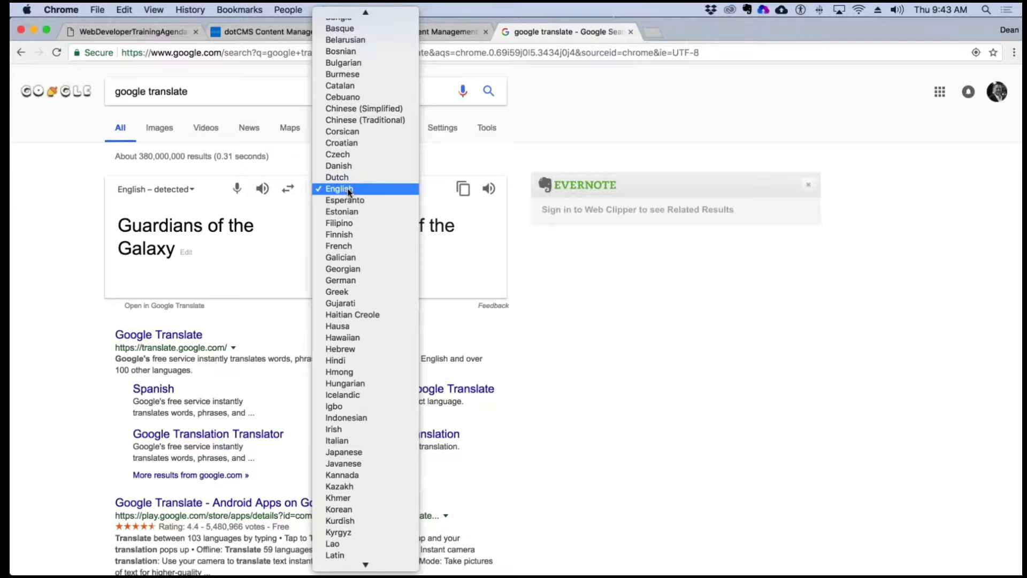
{"action": "left_click", "coordinate": [346, 242]}
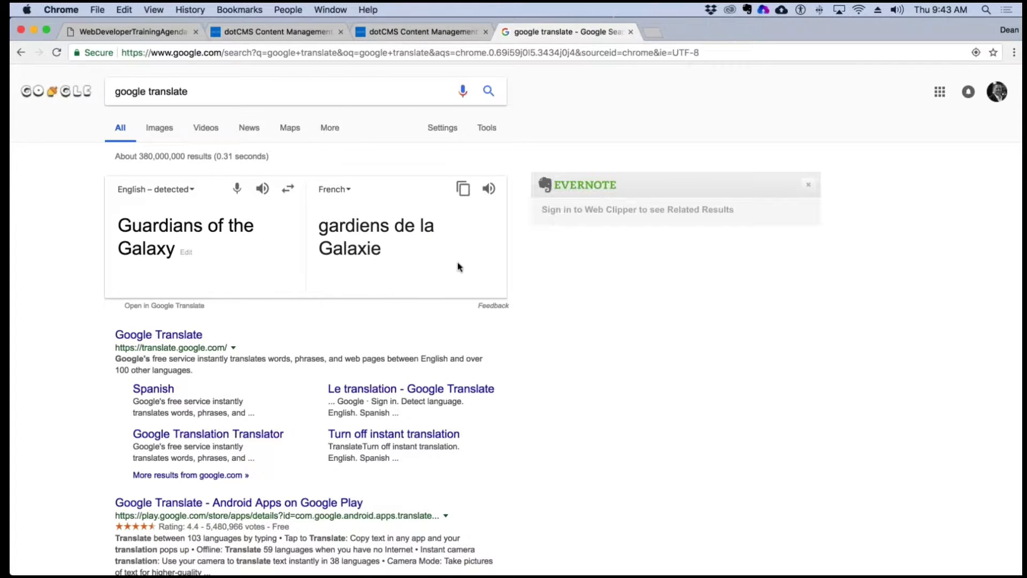
{"action": "left_click_drag", "start_coordinate": [409, 261], "coordinate": [319, 224]}
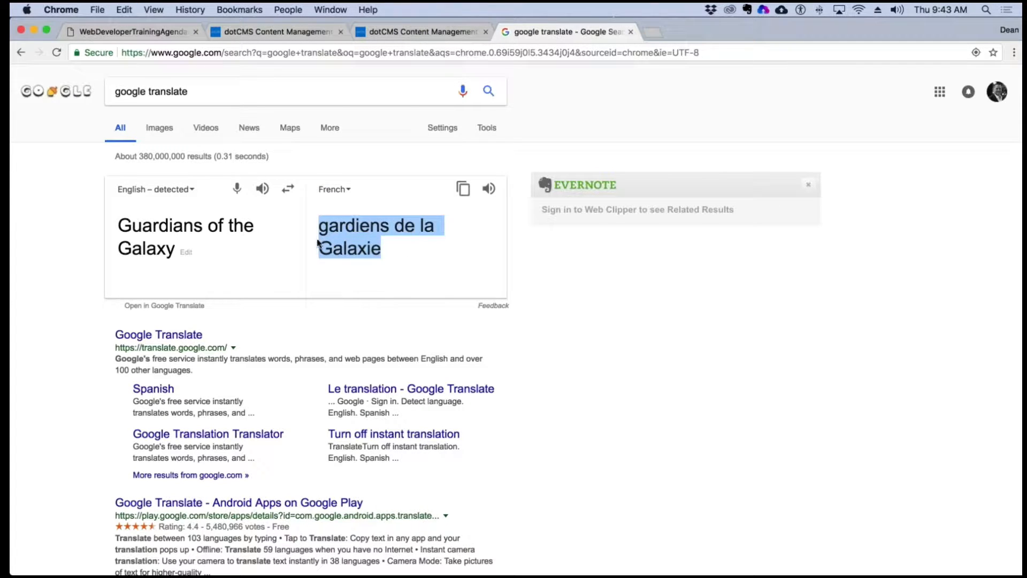
{"action": "key", "text": "super+c"}
Step: Return to the French movie version, change its title to "Gardiens de la Galaxie (2014)", then save and publish it
{"action": "key", "text": "super+alt+Left"}
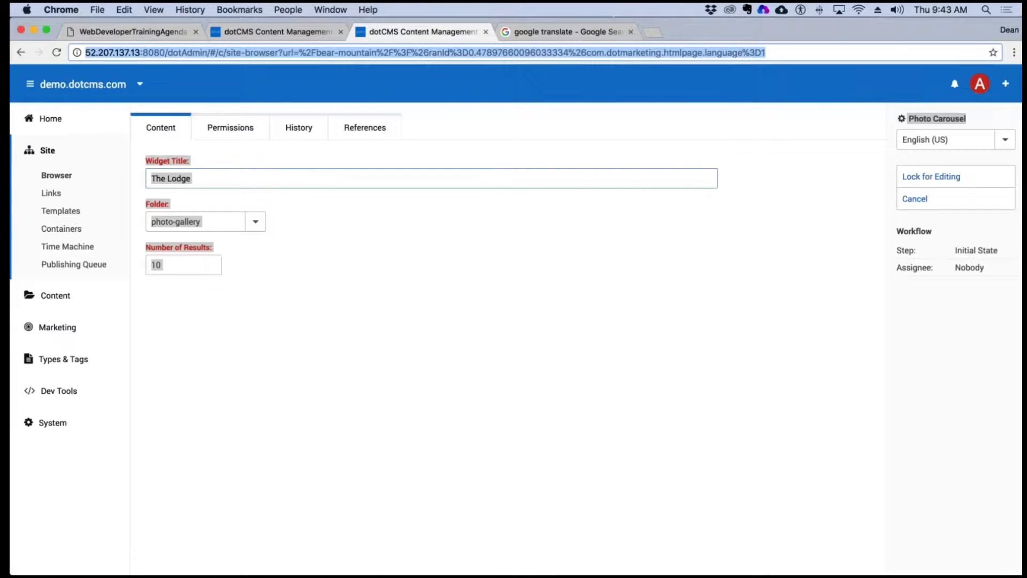
{"action": "key", "text": "super+alt+Left"}
{"action": "left_click", "coordinate": [245, 168]}
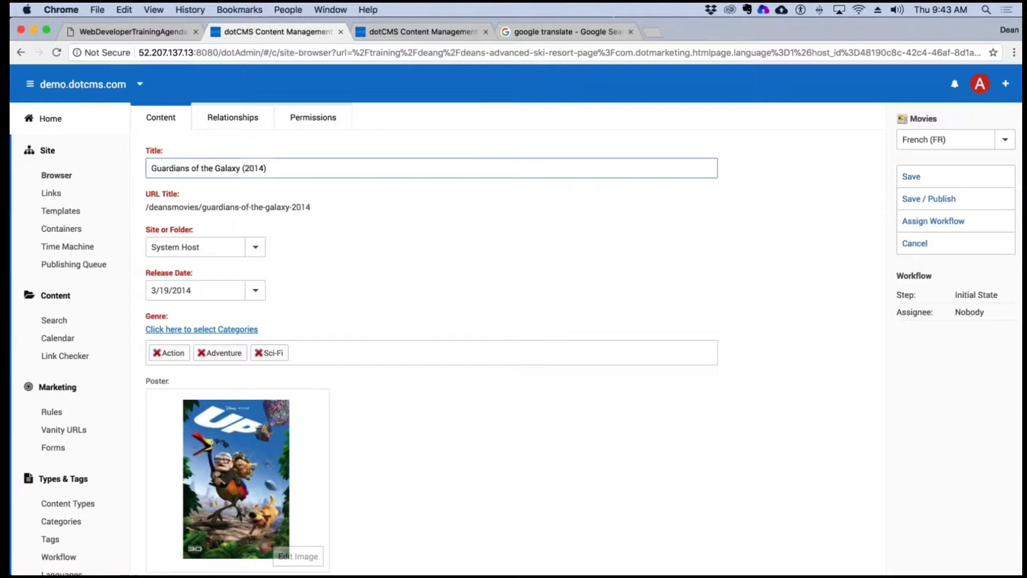
{"action": "left_click_drag", "start_coordinate": [240, 168], "coordinate": [158, 169]}
{"action": "key", "text": "super+v"}
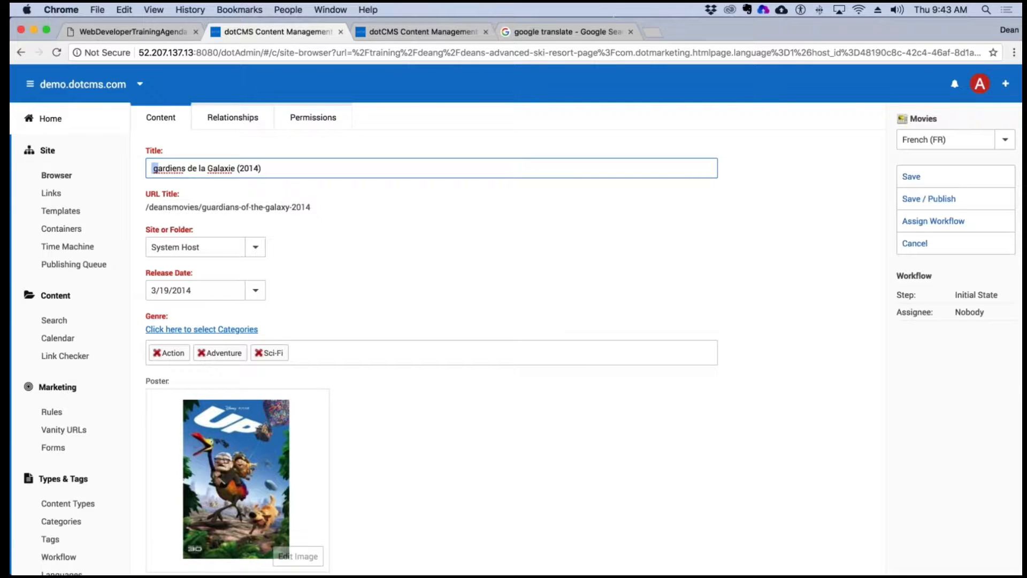
{"action": "type", "text": "G"}
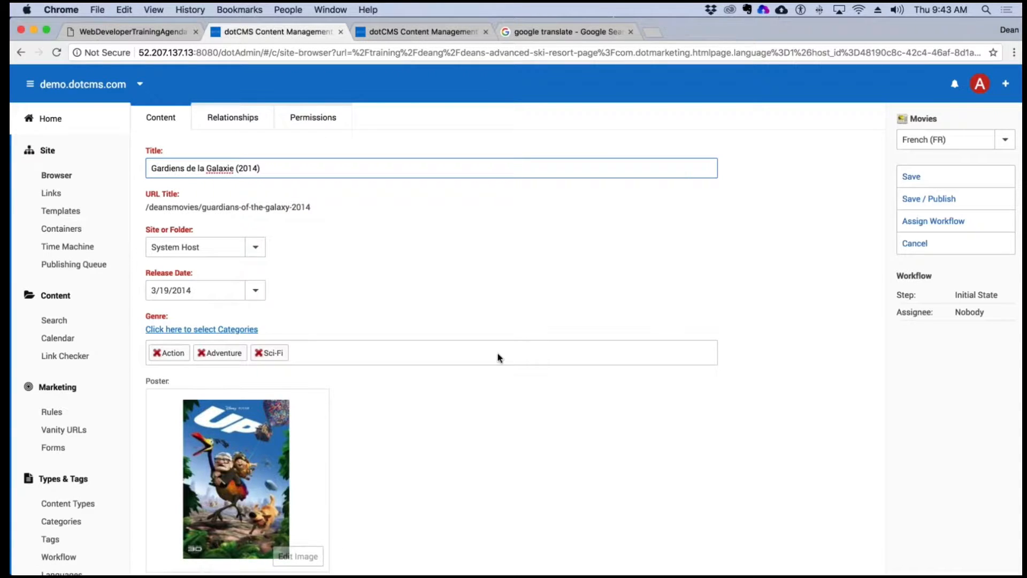
{"action": "scroll", "coordinate": [541, 344], "scroll_direction": "down", "scroll_amount": 5}
{"action": "left_click", "coordinate": [955, 200]}
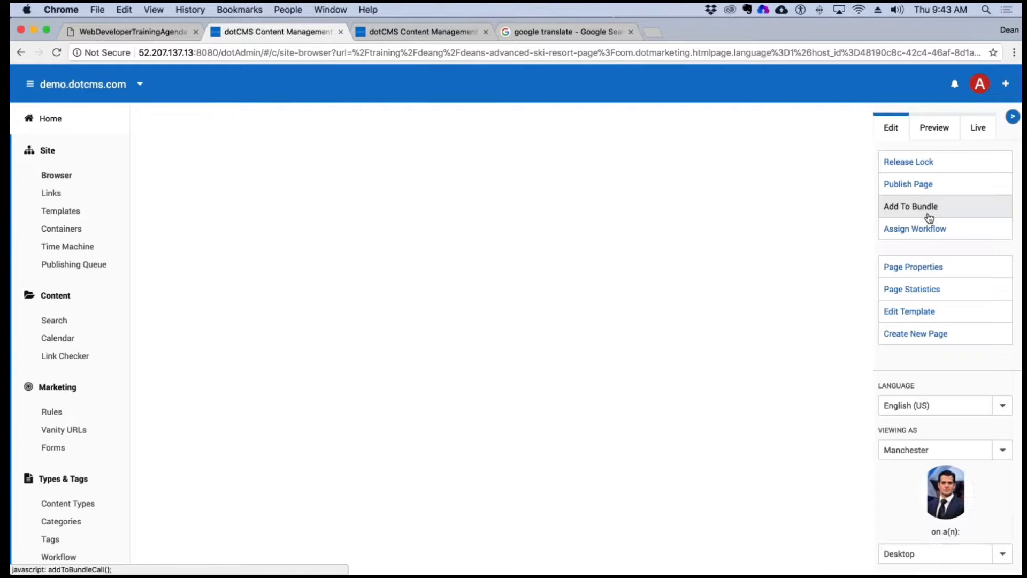
Step: Switch the page language to Espanol (ES) and check the movie title and the widget's Submit text
{"action": "scroll", "coordinate": [704, 268], "scroll_direction": "down", "scroll_amount": 10}
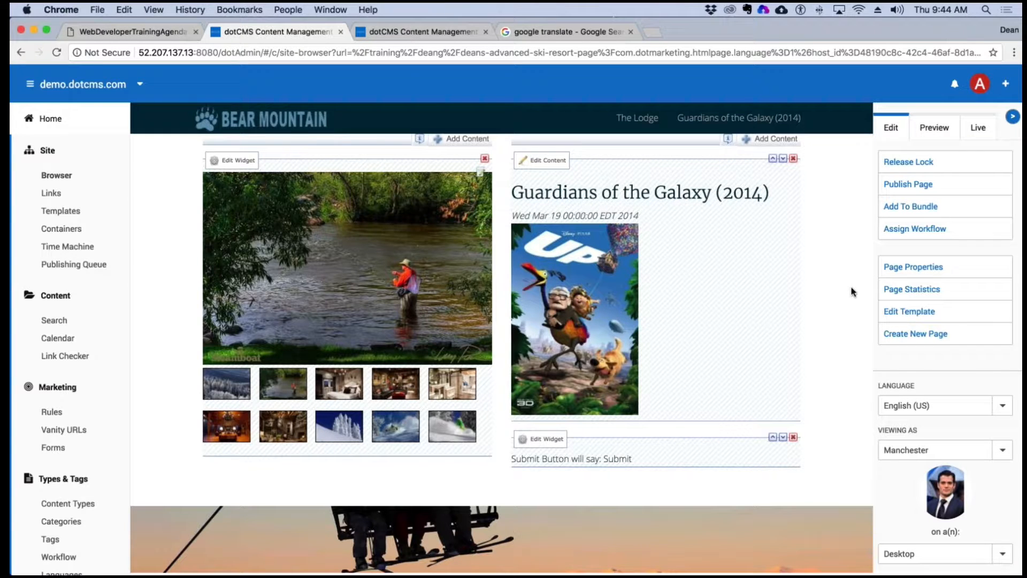
{"action": "left_click", "coordinate": [1003, 405]}
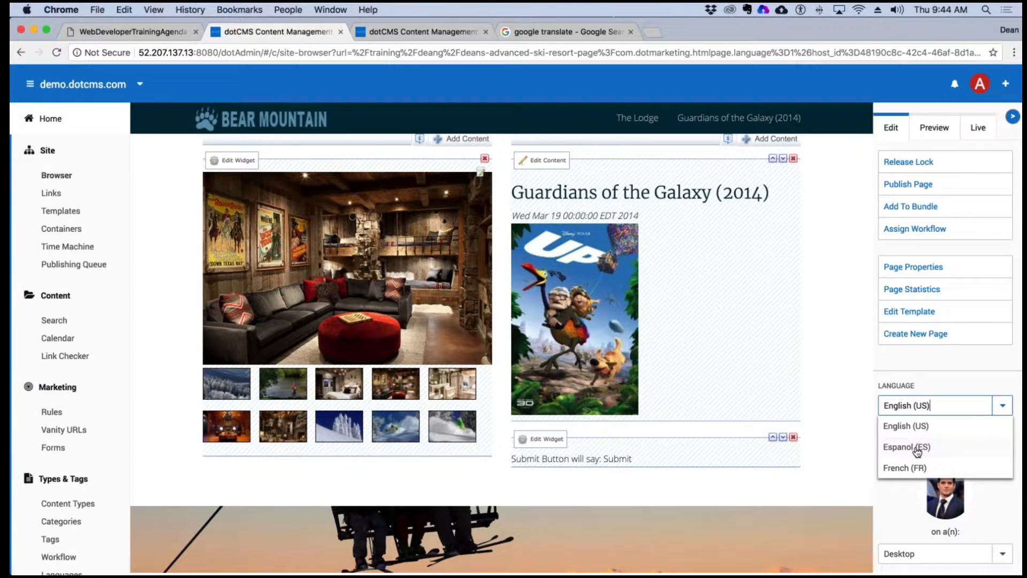
{"action": "left_click", "coordinate": [907, 447]}
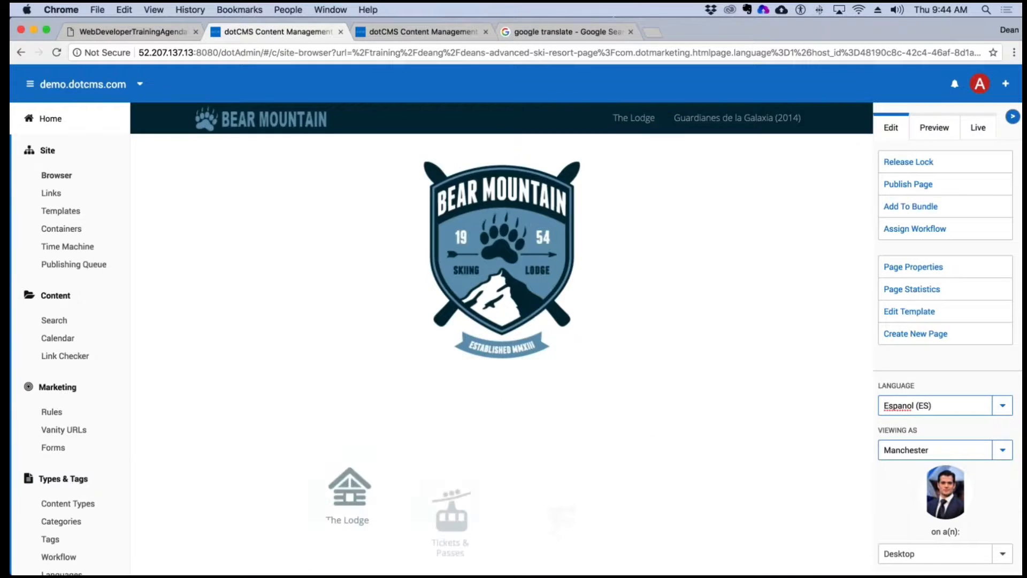
{"action": "scroll", "coordinate": [702, 394], "scroll_direction": "down", "scroll_amount": 10}
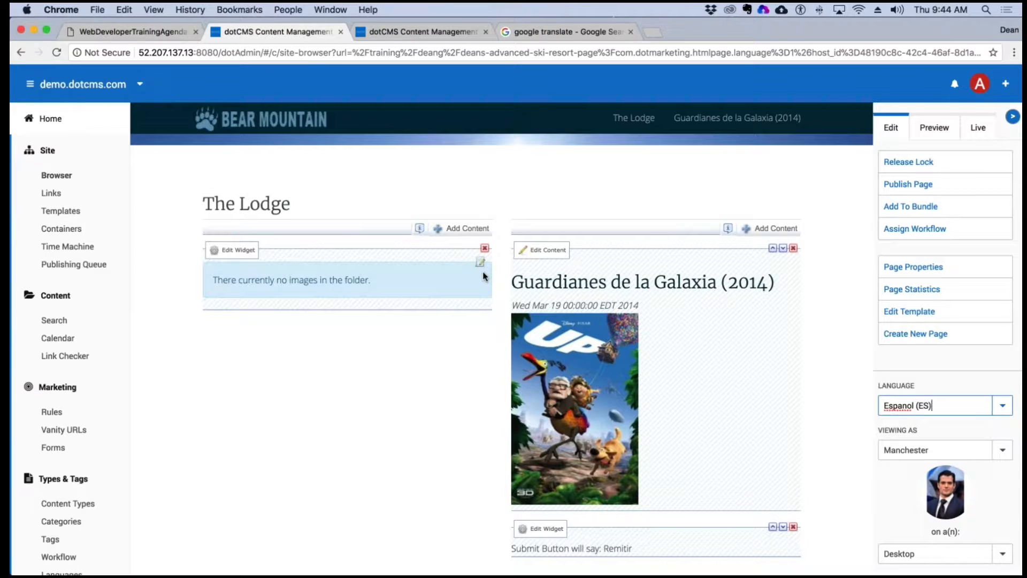
{"action": "left_click_drag", "start_coordinate": [802, 287], "coordinate": [511, 282]}
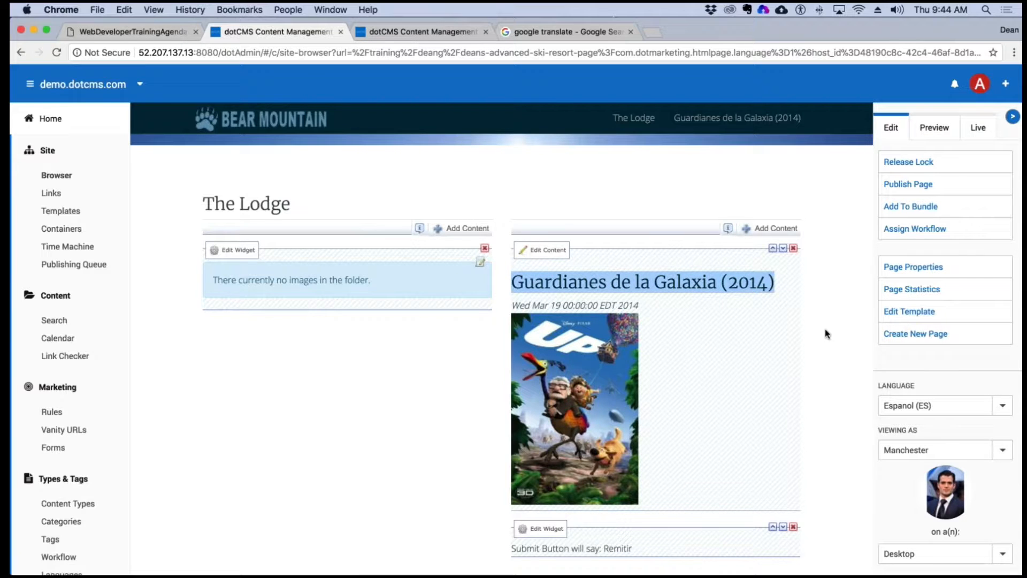
{"action": "scroll", "coordinate": [800, 328], "scroll_direction": "down", "scroll_amount": 4}
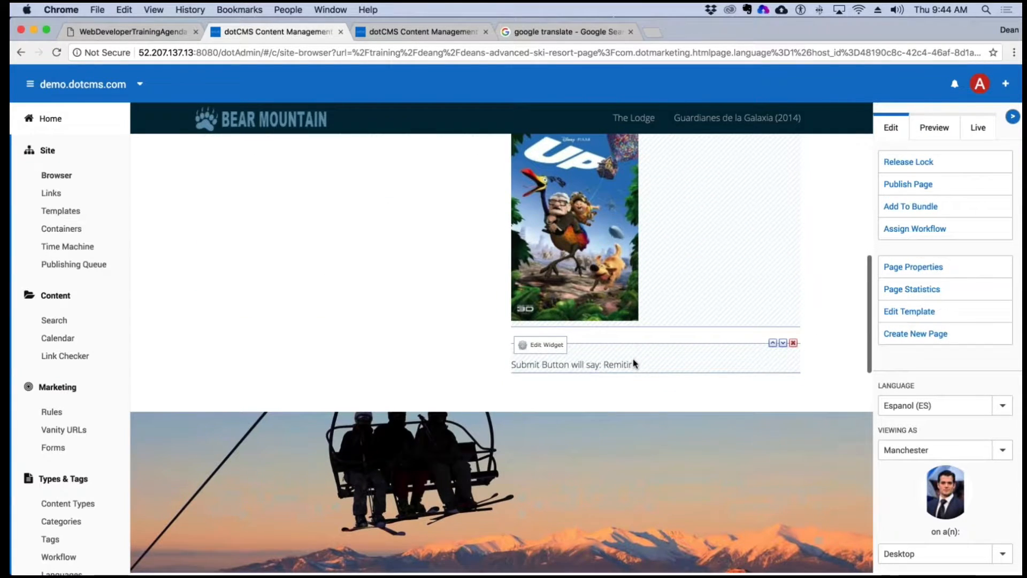
{"action": "left_click_drag", "start_coordinate": [632, 365], "coordinate": [607, 362]}
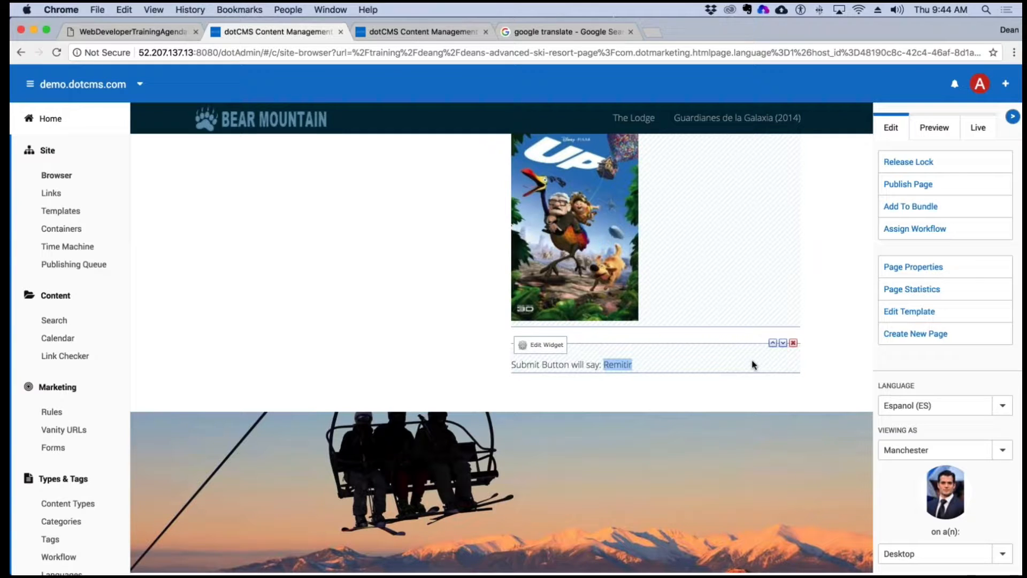
Step: Switch the page language to French (FR) and check the movie title and the widget's Submit text
{"action": "left_click", "coordinate": [987, 405]}
{"action": "left_click", "coordinate": [1003, 409]}
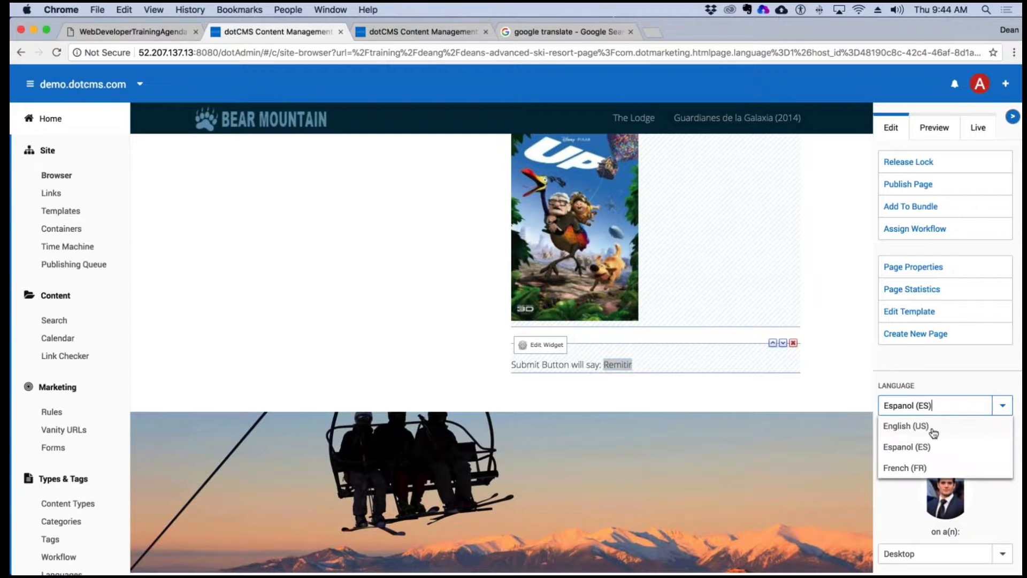
{"action": "left_click", "coordinate": [918, 469]}
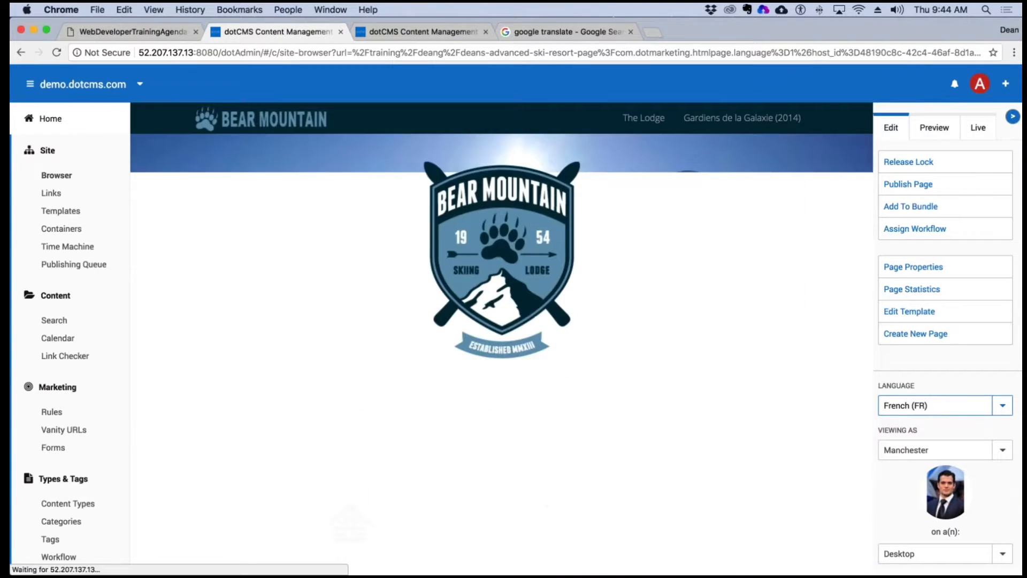
{"action": "scroll", "coordinate": [701, 461], "scroll_direction": "down", "scroll_amount": 10}
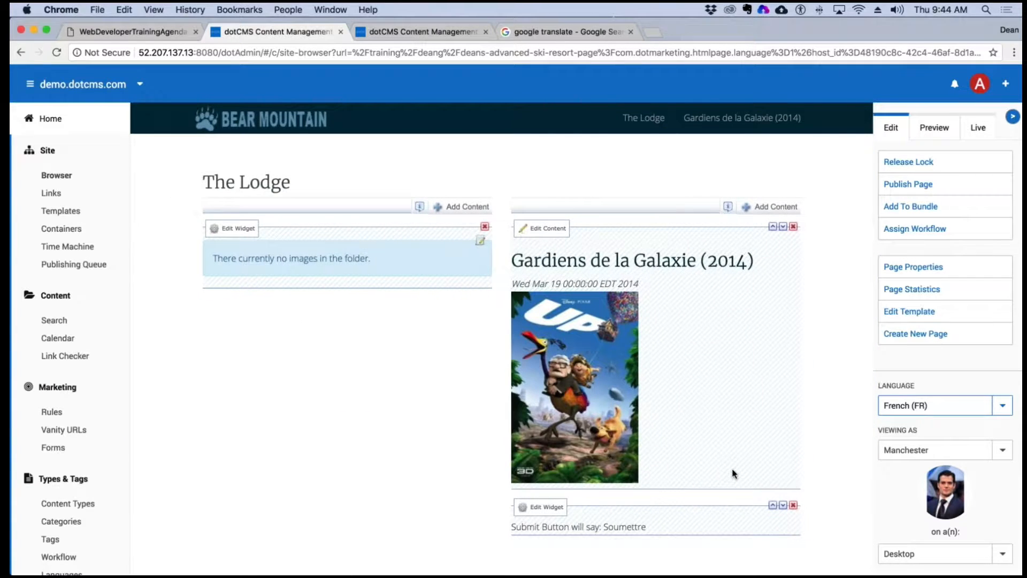
{"action": "scroll", "coordinate": [729, 459], "scroll_direction": "down", "scroll_amount": 5}
{"action": "left_click_drag", "start_coordinate": [646, 360], "coordinate": [602, 364]}
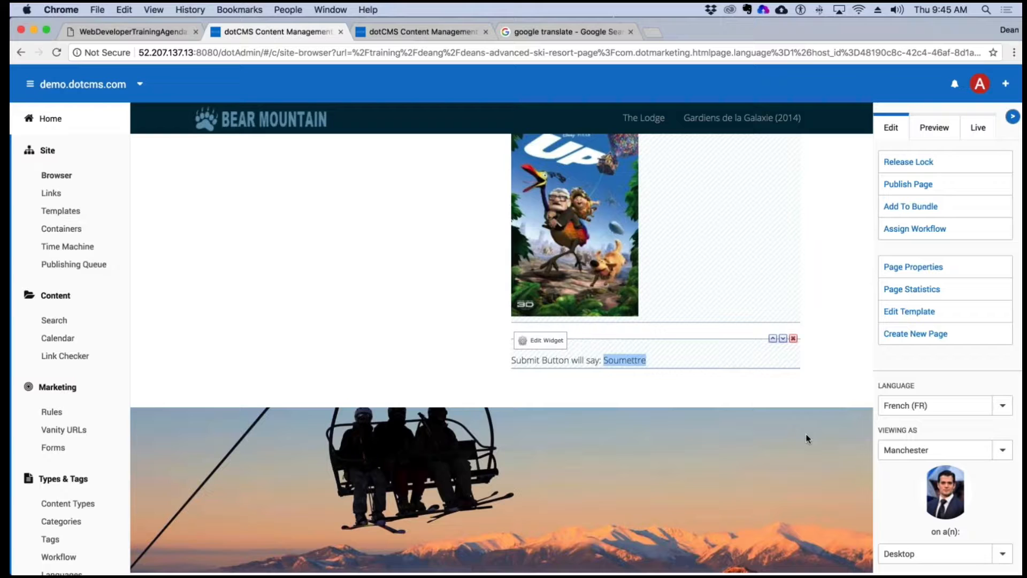
Step: Open the content search in the other dotCMS tab to view the Language Variable entries
{"action": "left_click", "coordinate": [406, 32]}
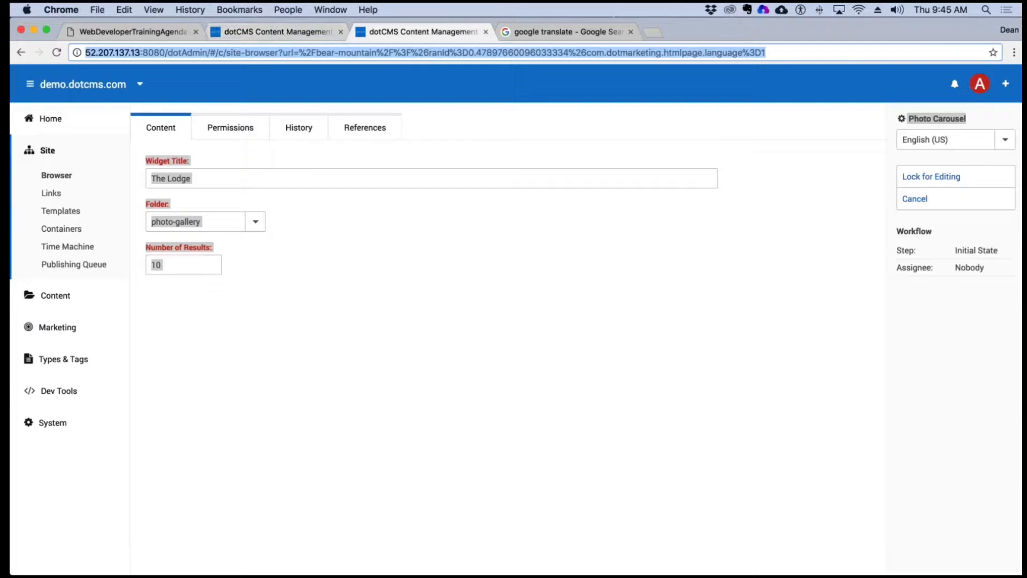
{"action": "left_click", "coordinate": [56, 295]}
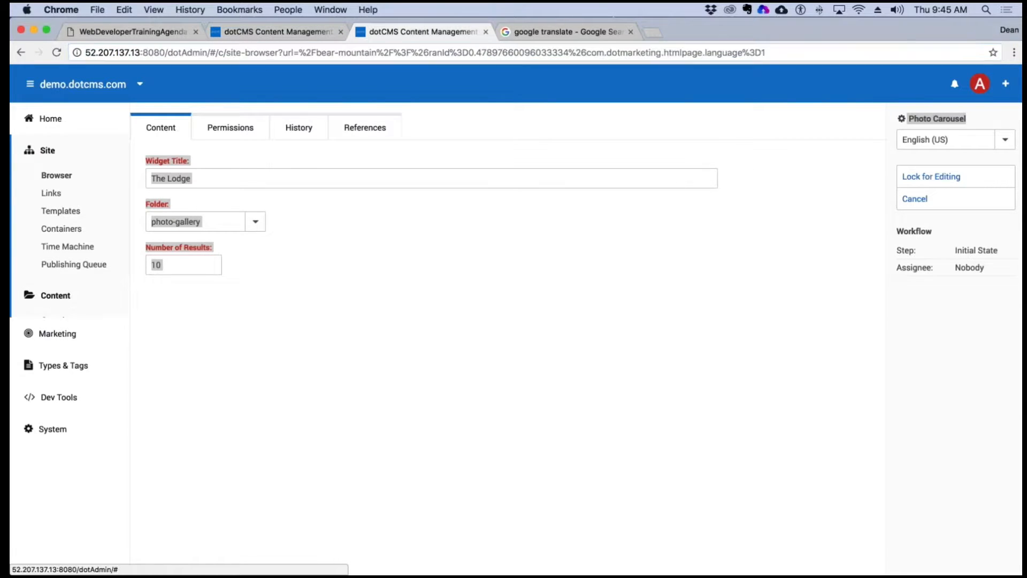
{"action": "left_click", "coordinate": [60, 320]}
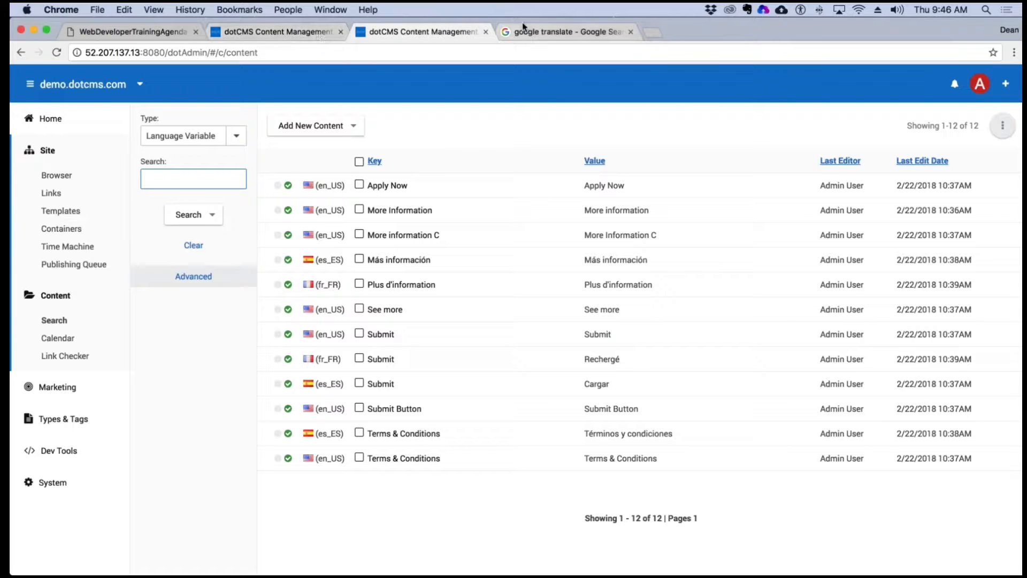
Step: Load dreamhomescr.com in the translation tab and look over its home page and property search form
{"action": "left_click", "coordinate": [563, 33]}
{"action": "left_click", "coordinate": [455, 52]}
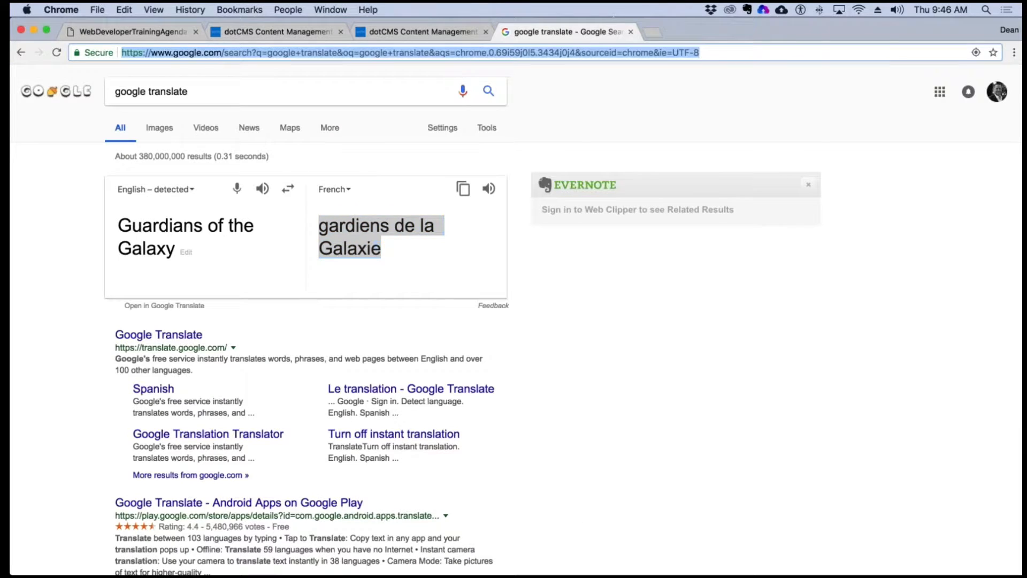
{"action": "type", "text": "dreamhomescr.com"}
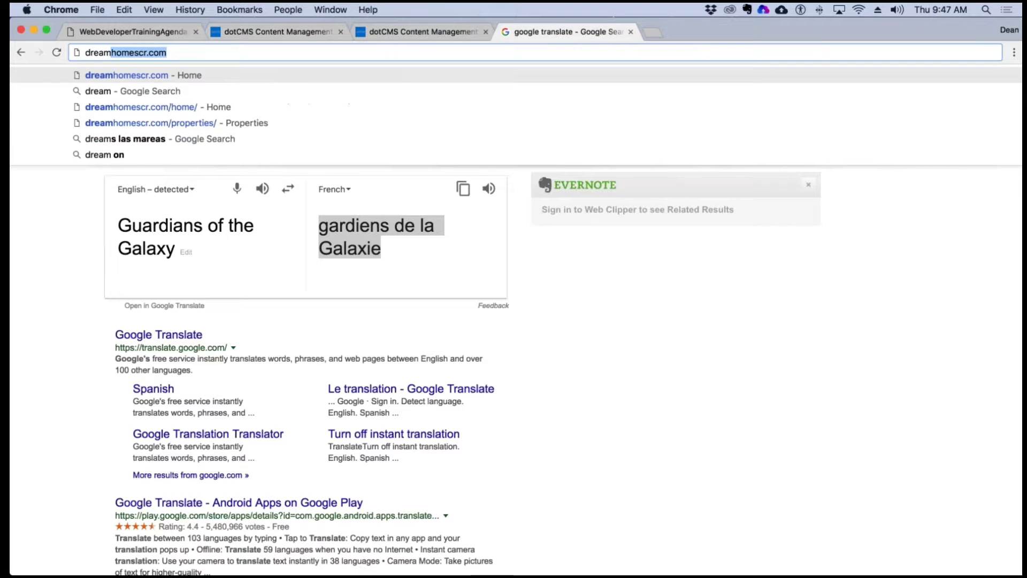
{"action": "key", "text": "Return"}
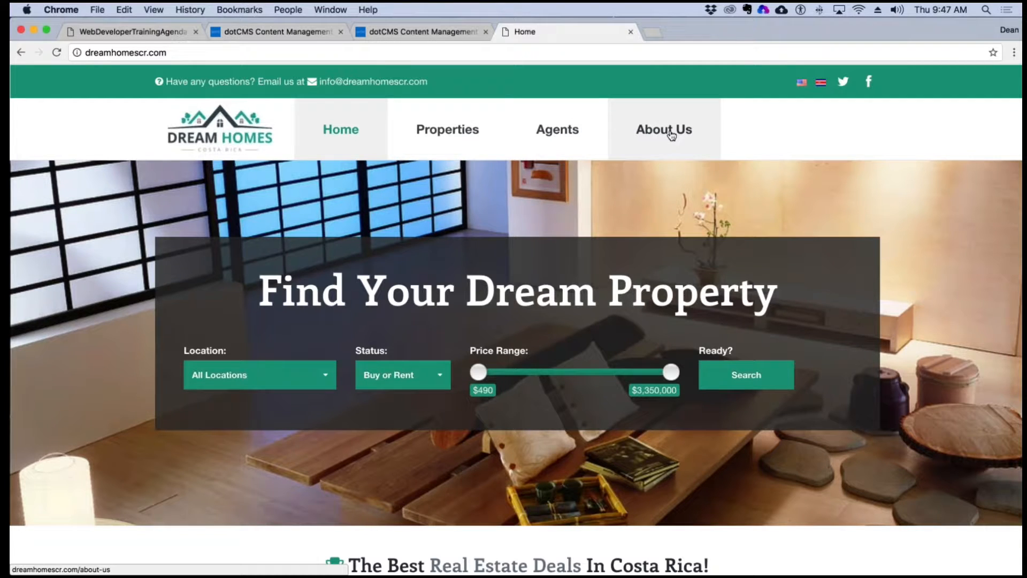
{"action": "scroll", "coordinate": [249, 138], "scroll_direction": "down", "scroll_amount": 3}
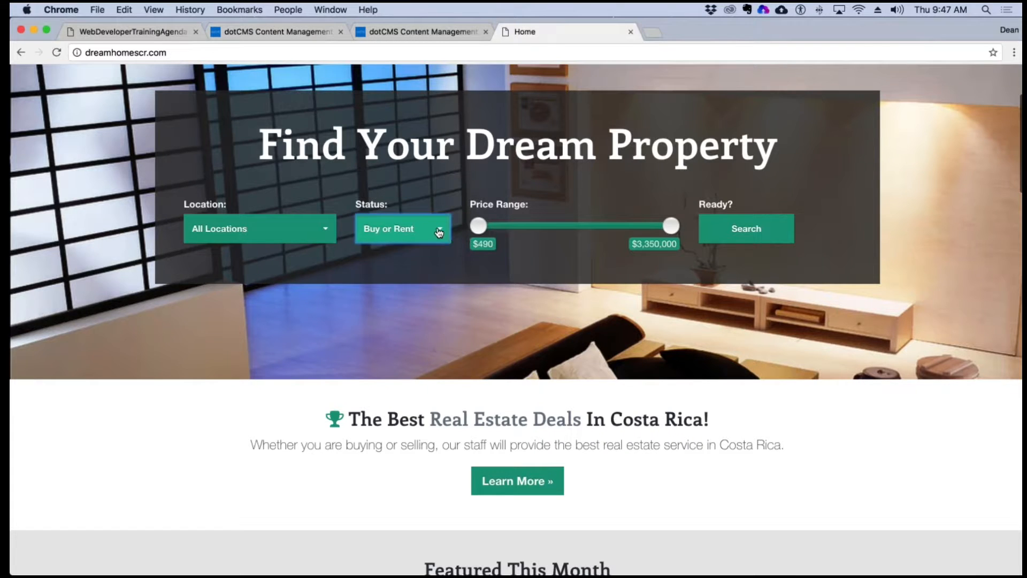
Step: Look at the Status and Location options in the home page's property search form
{"action": "left_click", "coordinate": [439, 232]}
{"action": "left_click", "coordinate": [437, 232]}
{"action": "left_click", "coordinate": [293, 239]}
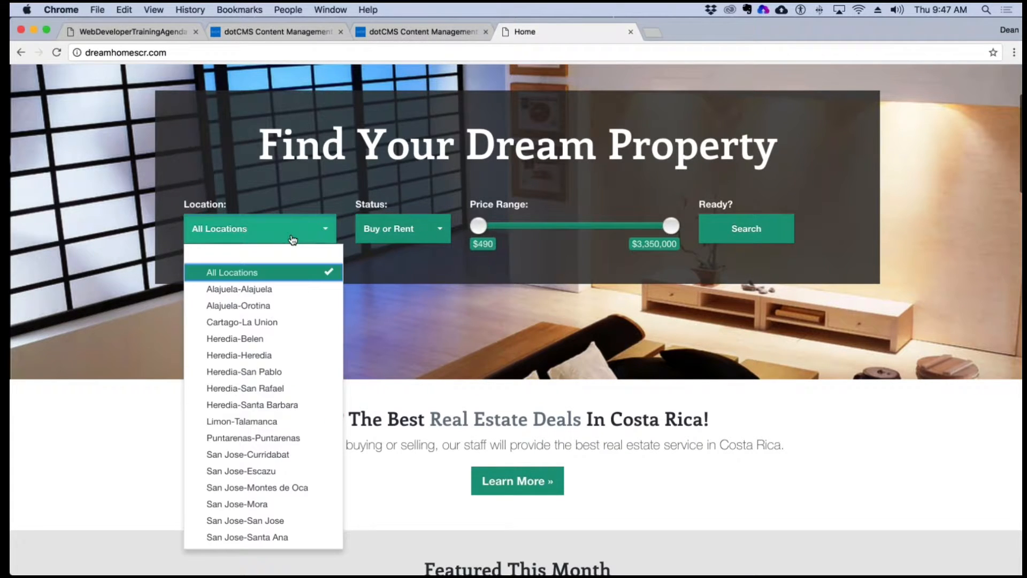
{"action": "left_click", "coordinate": [292, 239]}
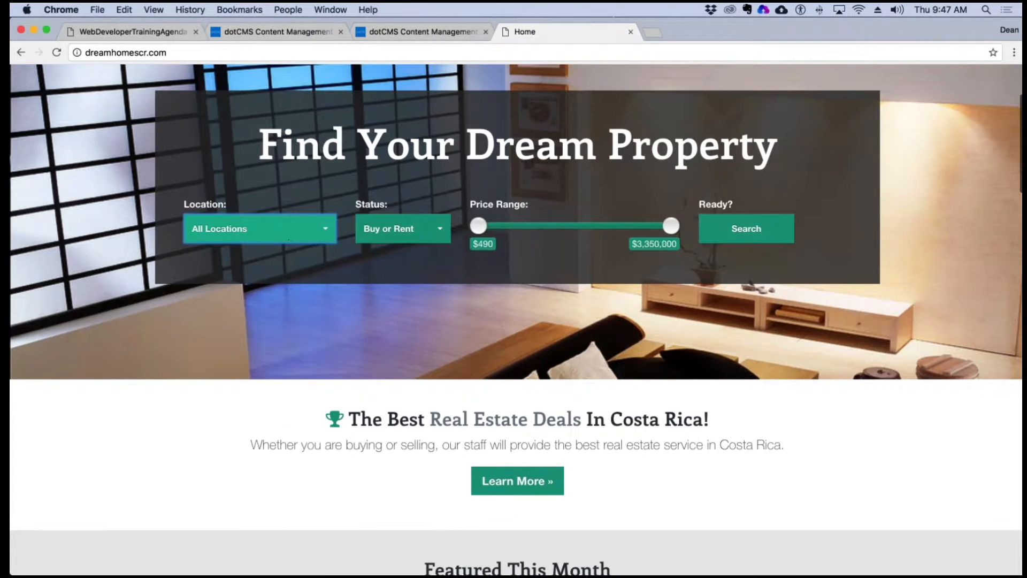
Step: Examine the English home page's real estate tagline and the New Properties and Featured This Month headings
{"action": "scroll", "coordinate": [817, 230], "scroll_direction": "down", "scroll_amount": 5}
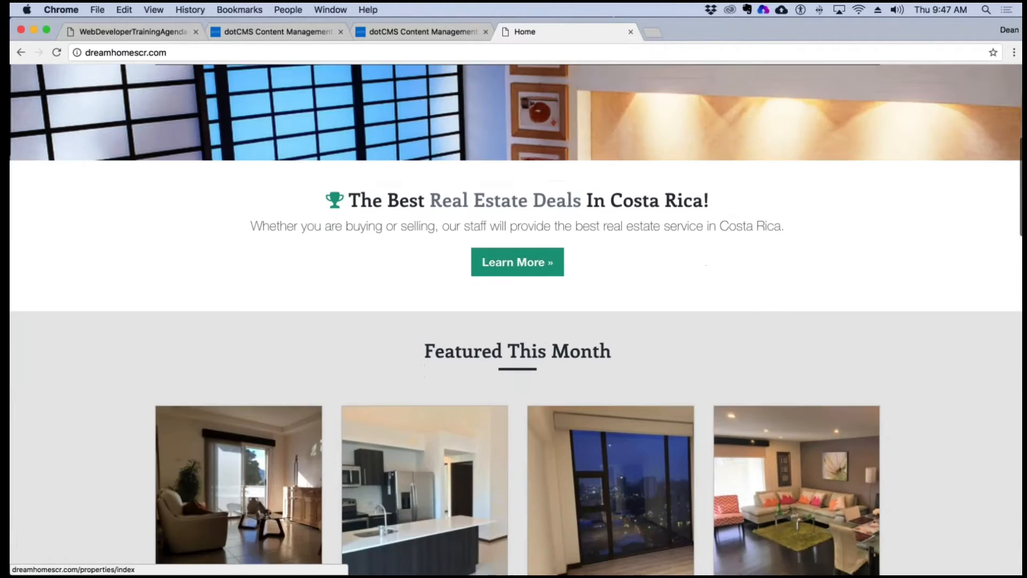
{"action": "left_click_drag", "start_coordinate": [818, 230], "coordinate": [250, 222]}
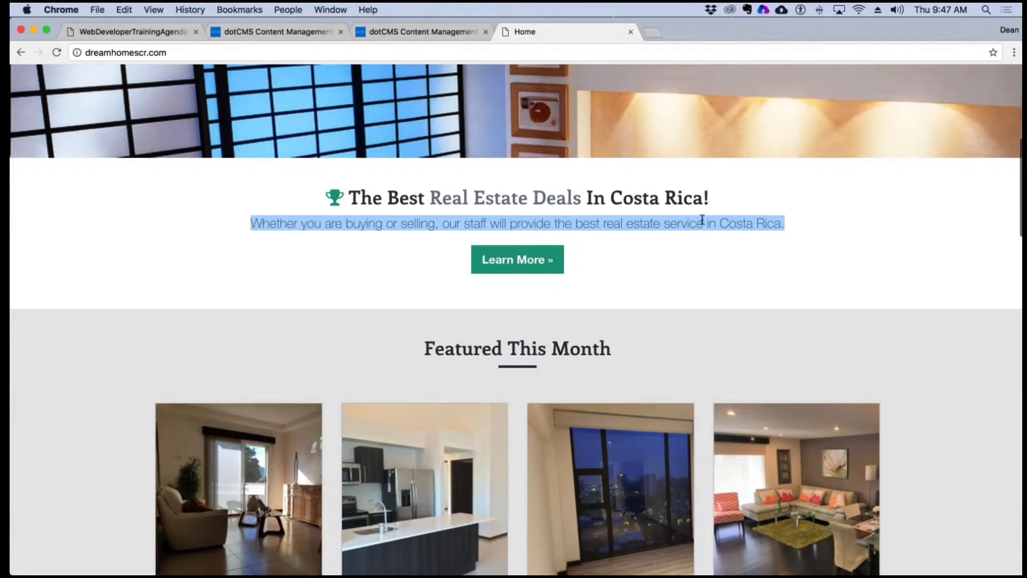
{"action": "scroll", "coordinate": [702, 220], "scroll_direction": "down", "scroll_amount": 10}
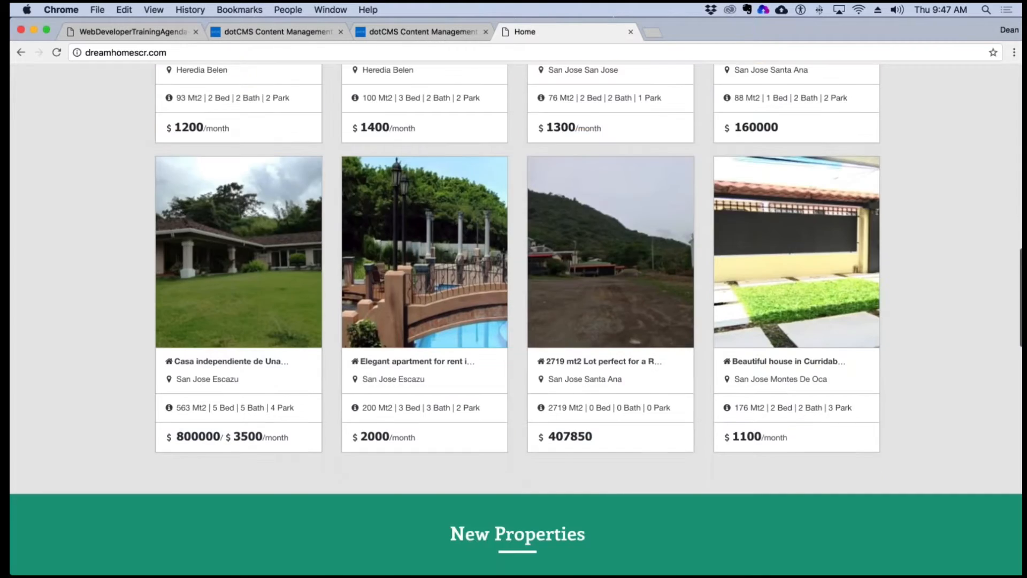
{"action": "scroll", "coordinate": [688, 234], "scroll_direction": "down", "scroll_amount": 5}
{"action": "left_click_drag", "start_coordinate": [599, 295], "coordinate": [441, 274]}
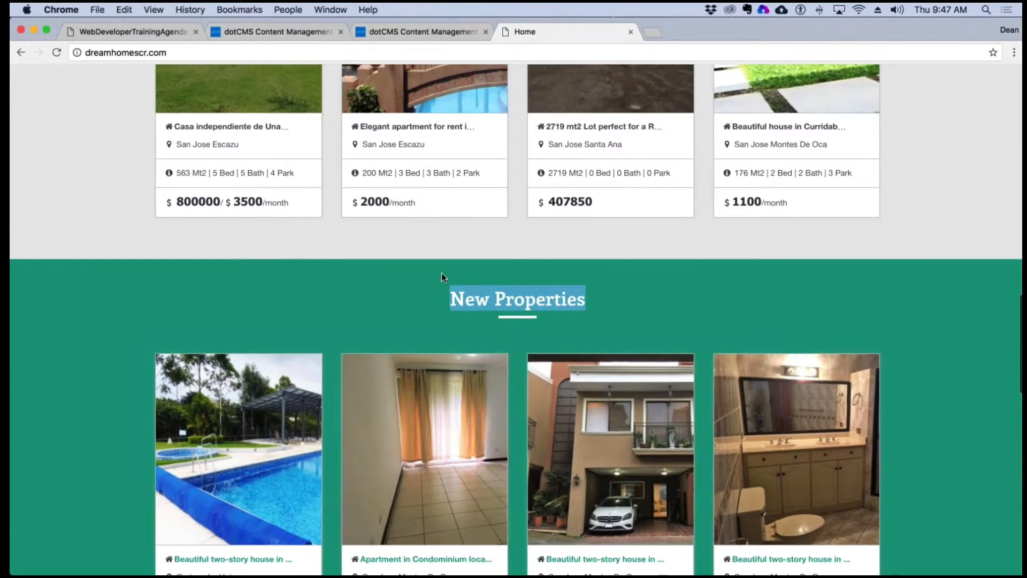
{"action": "scroll", "coordinate": [568, 224], "scroll_direction": "up", "scroll_amount": 13}
{"action": "left_click_drag", "start_coordinate": [612, 268], "coordinate": [422, 270]}
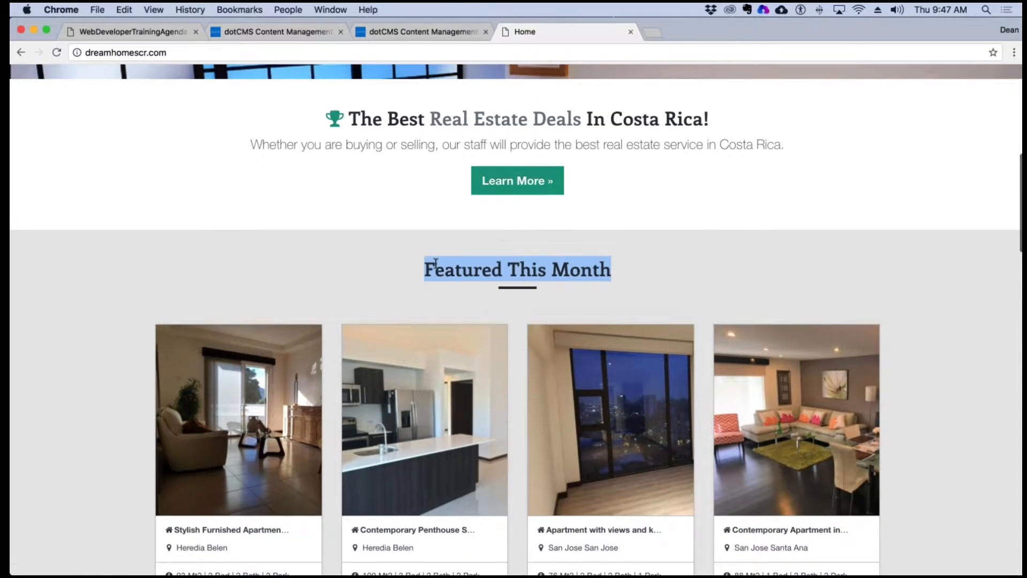
{"action": "scroll", "coordinate": [514, 321], "scroll_direction": "up", "scroll_amount": 8}
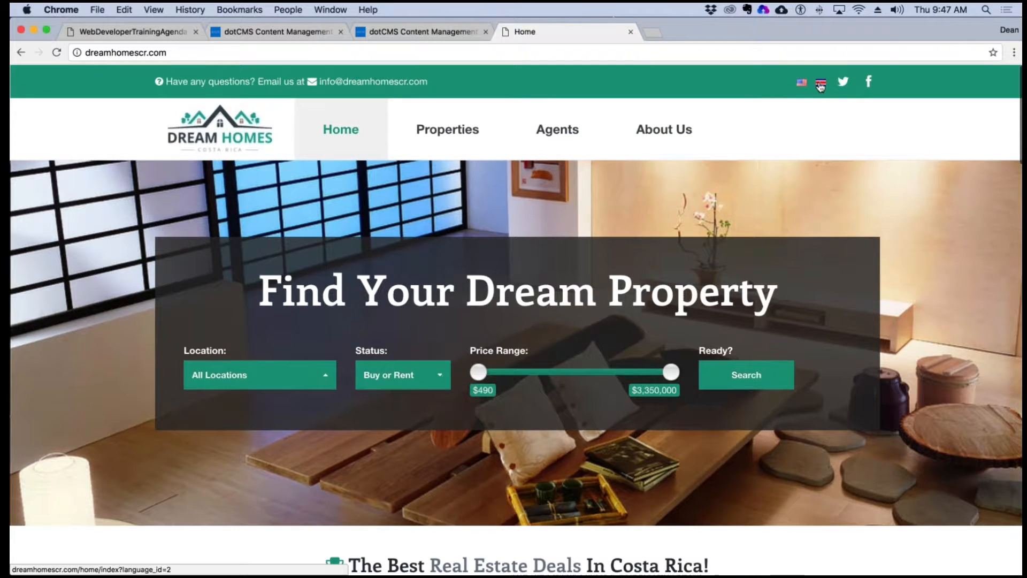
Step: Switch the home page to Spanish and look over its translated headings and featured property listings
{"action": "left_click", "coordinate": [821, 85]}
{"action": "scroll", "coordinate": [589, 321], "scroll_direction": "down", "scroll_amount": 9}
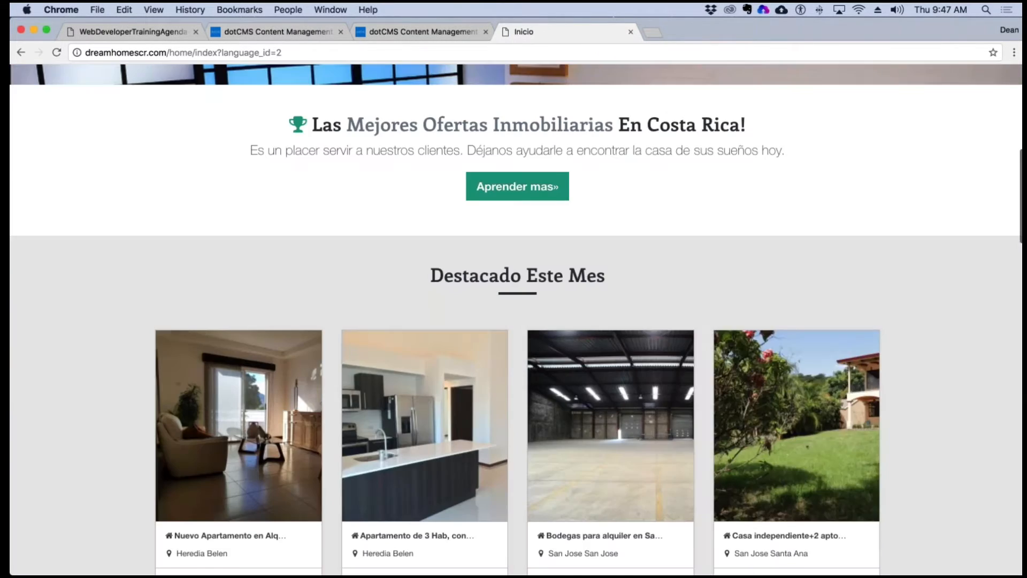
{"action": "scroll", "coordinate": [511, 293], "scroll_direction": "down", "scroll_amount": 13}
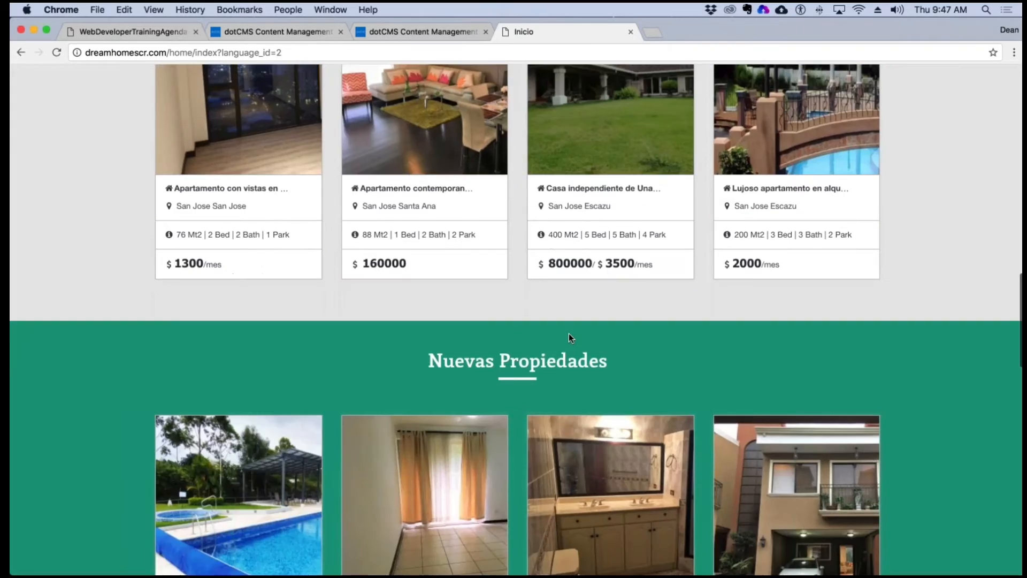
{"action": "scroll", "coordinate": [477, 347], "scroll_direction": "up", "scroll_amount": 4}
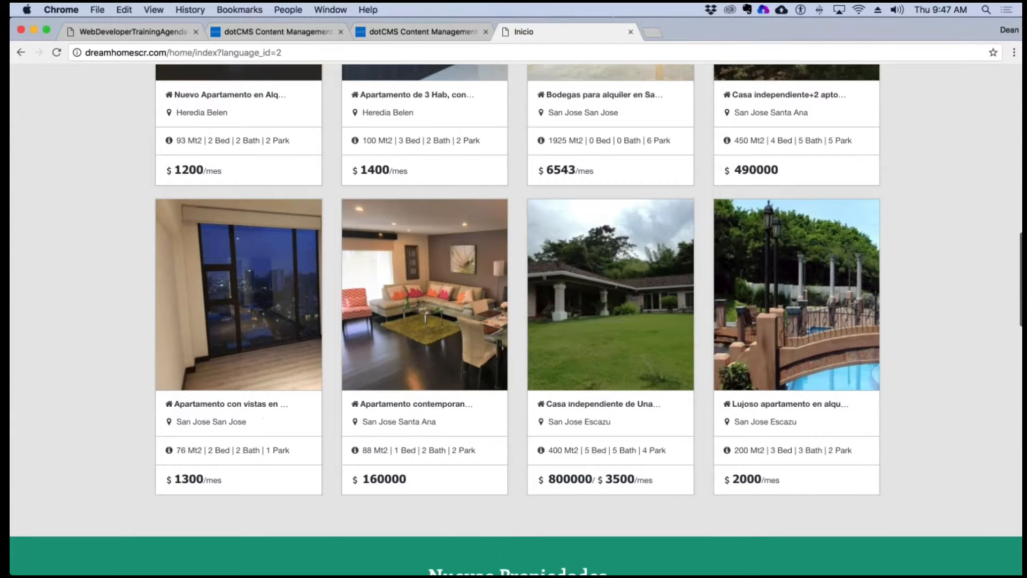
{"action": "scroll", "coordinate": [746, 185], "scroll_direction": "up", "scroll_amount": 3}
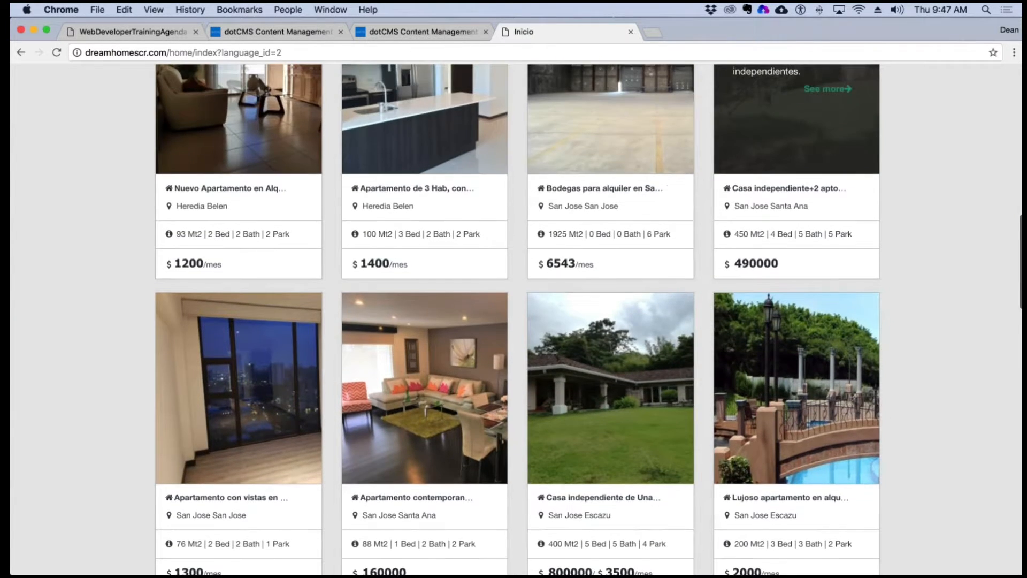
{"action": "scroll", "coordinate": [428, 241], "scroll_direction": "up", "scroll_amount": 1}
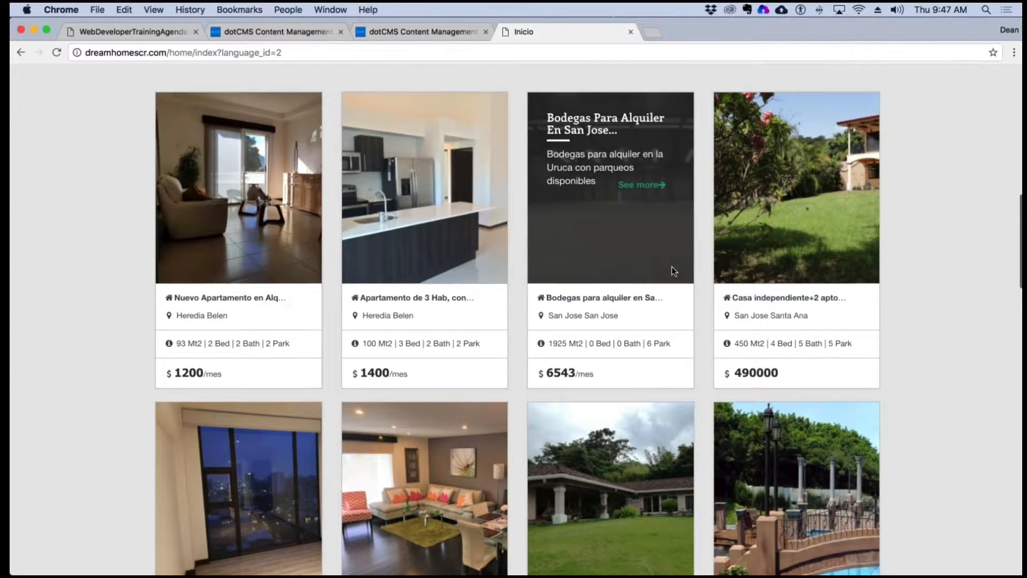
{"action": "scroll", "coordinate": [673, 289], "scroll_direction": "up", "scroll_amount": 4}
{"action": "scroll", "coordinate": [674, 271], "scroll_direction": "up", "scroll_amount": 1}
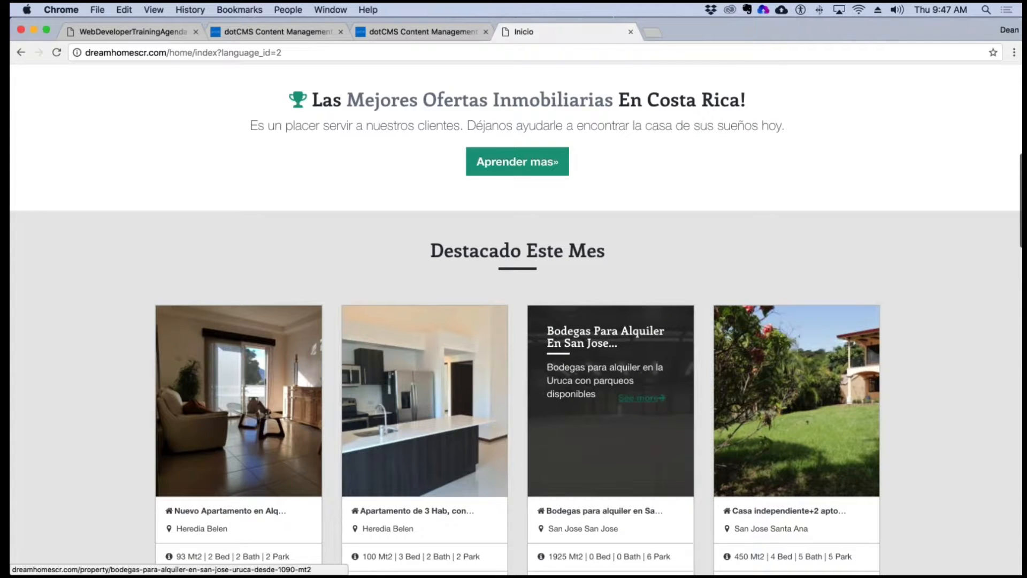
Step: Open the Spanish "Bodegas Para Alquiler En San Jose" listing and examine its photos and the Spanish title in its URL
{"action": "left_click", "coordinate": [645, 399]}
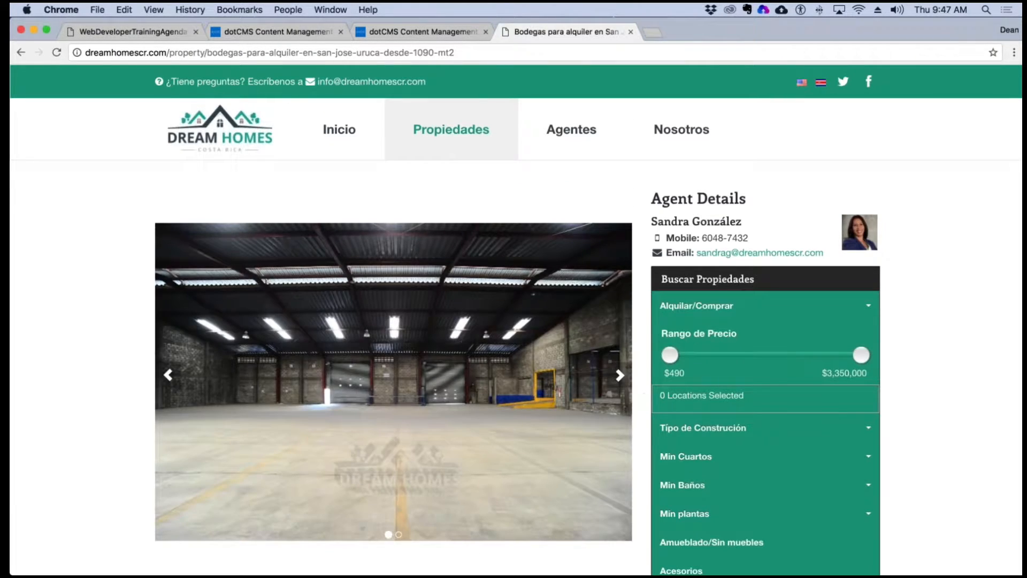
{"action": "left_click", "coordinate": [440, 52]}
{"action": "left_click", "coordinate": [469, 53]}
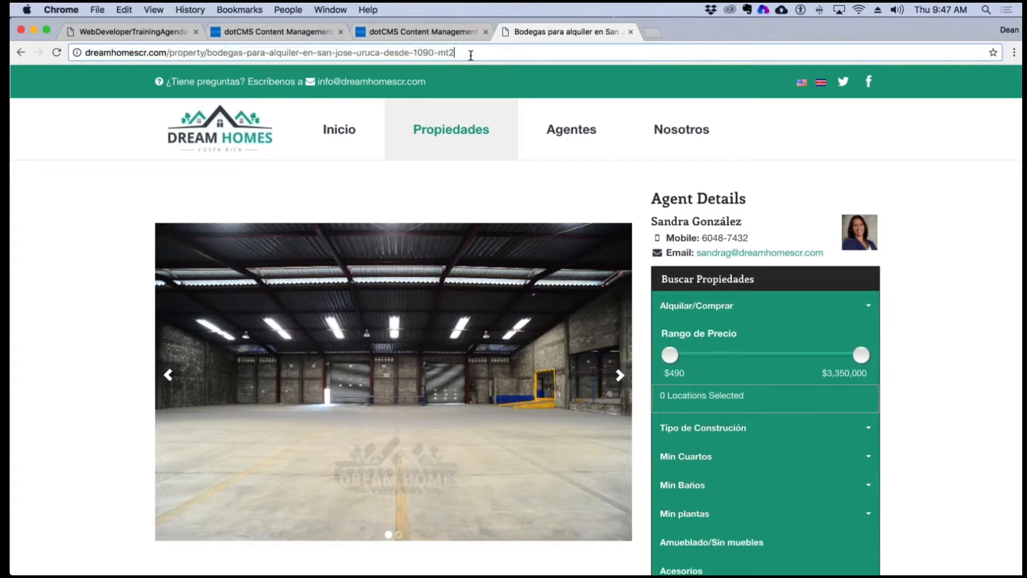
{"action": "left_click_drag", "start_coordinate": [457, 52], "coordinate": [209, 52]}
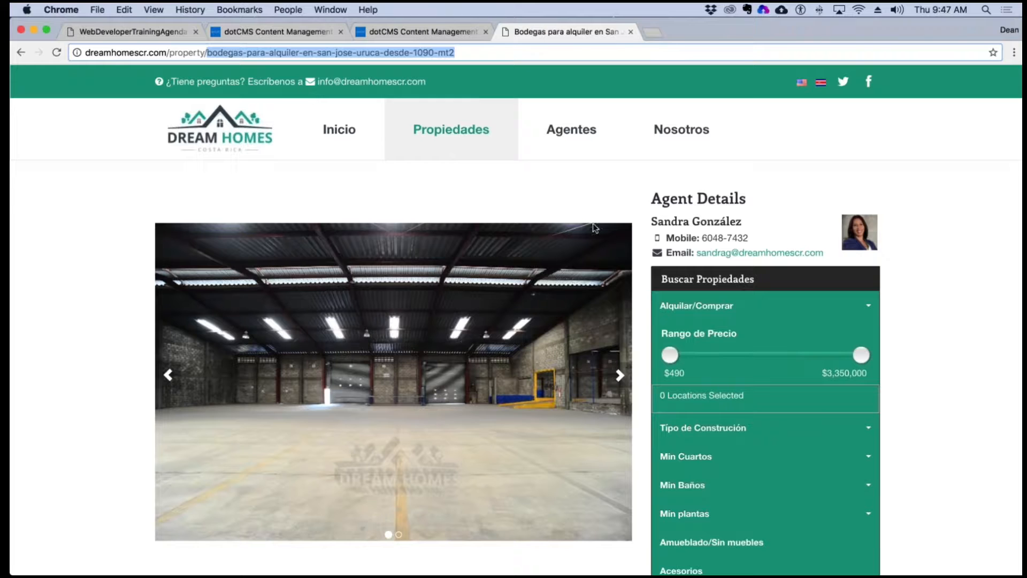
{"action": "left_click", "coordinate": [620, 376]}
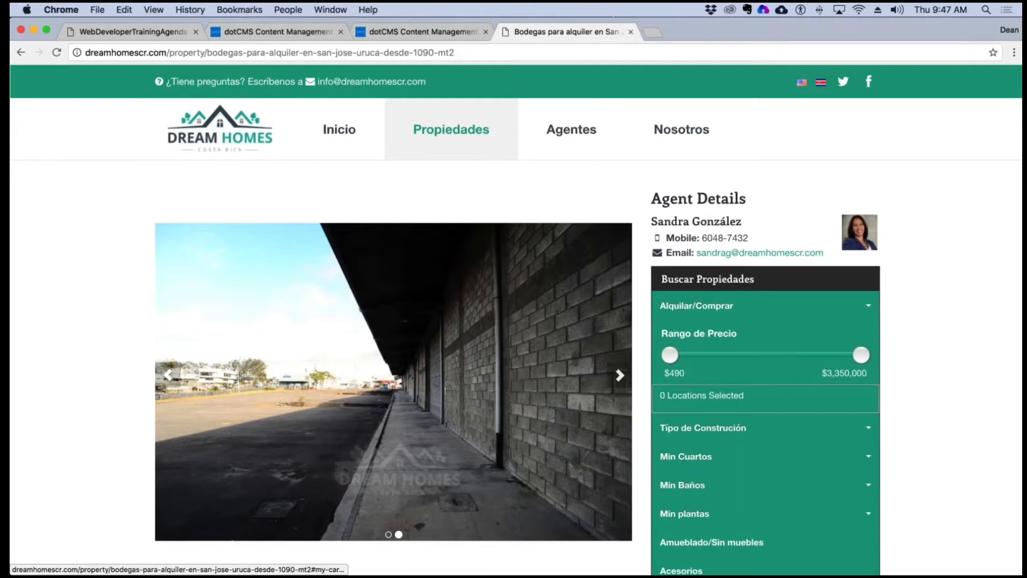
{"action": "left_click", "coordinate": [456, 52]}
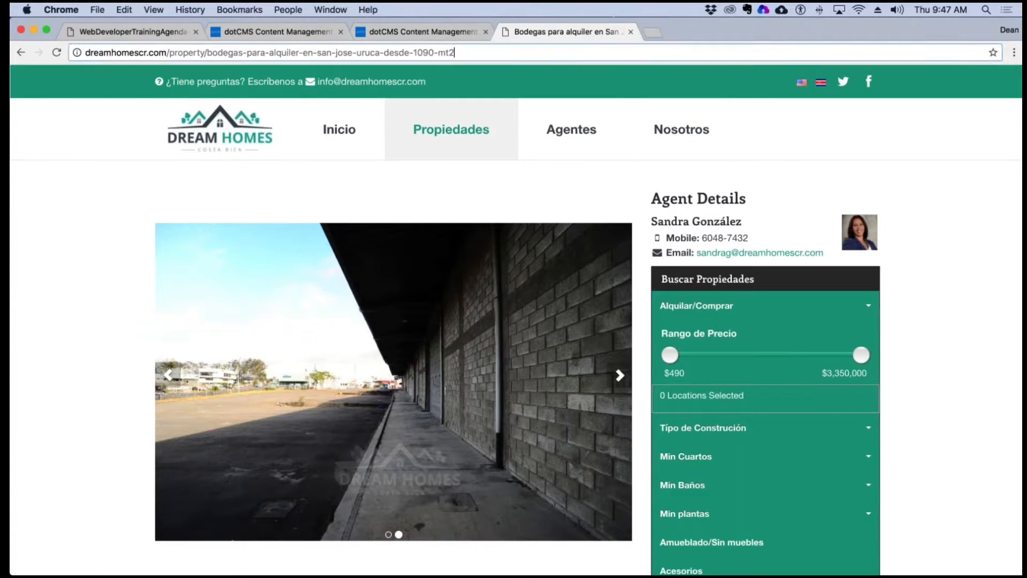
{"action": "left_click", "coordinate": [459, 52]}
{"action": "left_click_drag", "start_coordinate": [457, 52], "coordinate": [84, 52]}
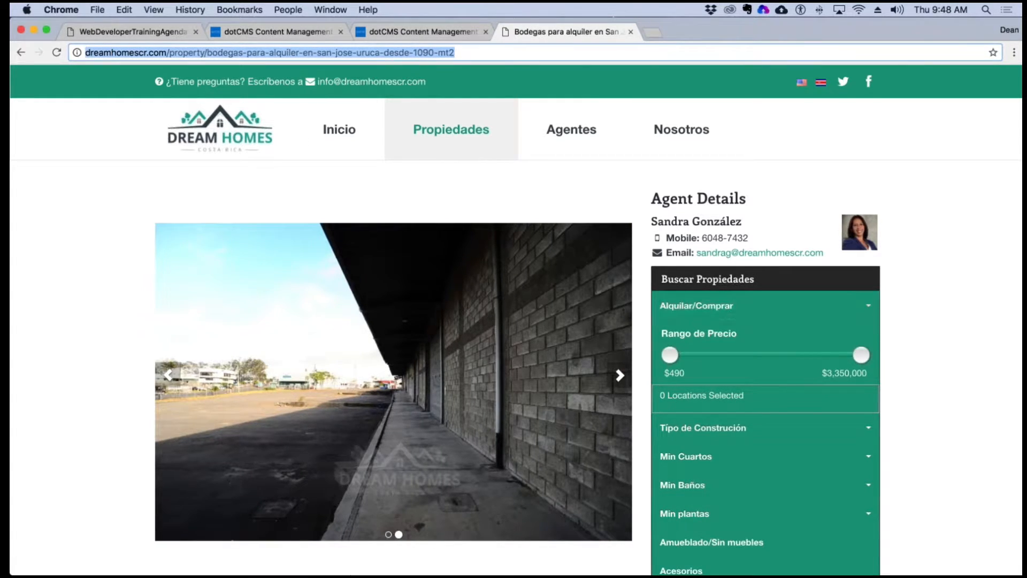
Step: Try to switch the warehouse listing to English, then return to its Spanish version
{"action": "left_click", "coordinate": [802, 84]}
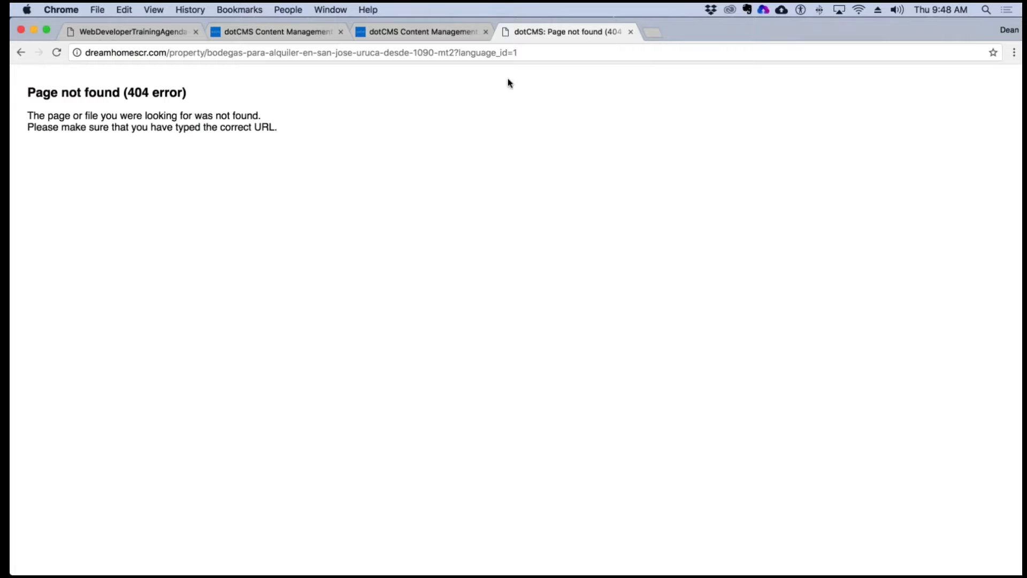
{"action": "left_click", "coordinate": [21, 51]}
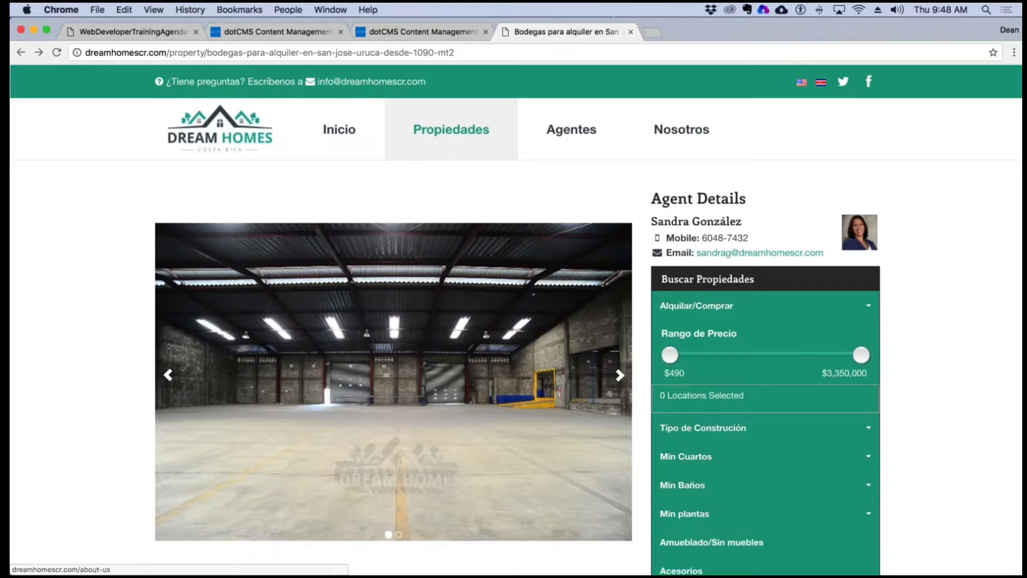
{"action": "left_click", "coordinate": [820, 82]}
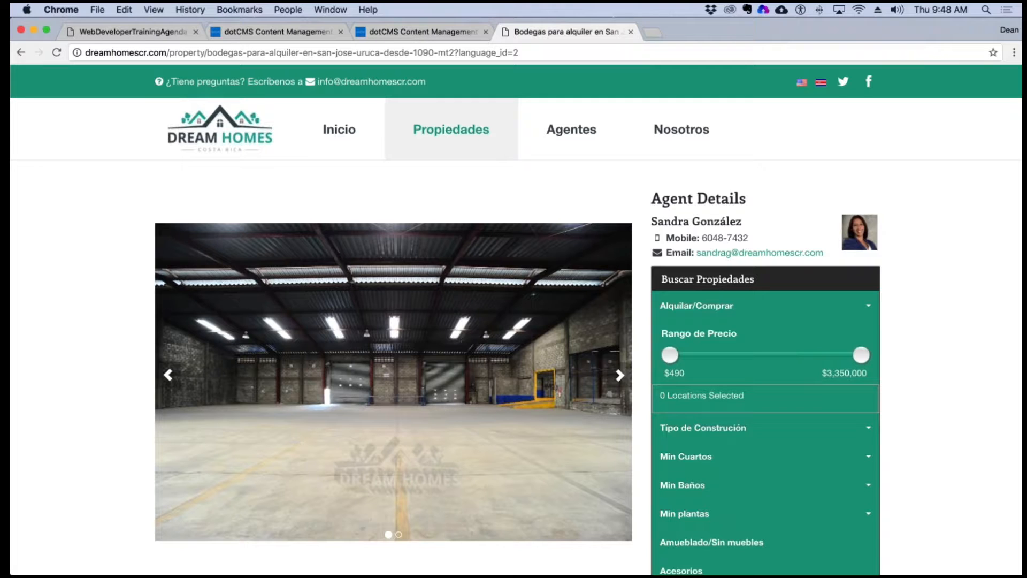
{"action": "left_click", "coordinate": [802, 84]}
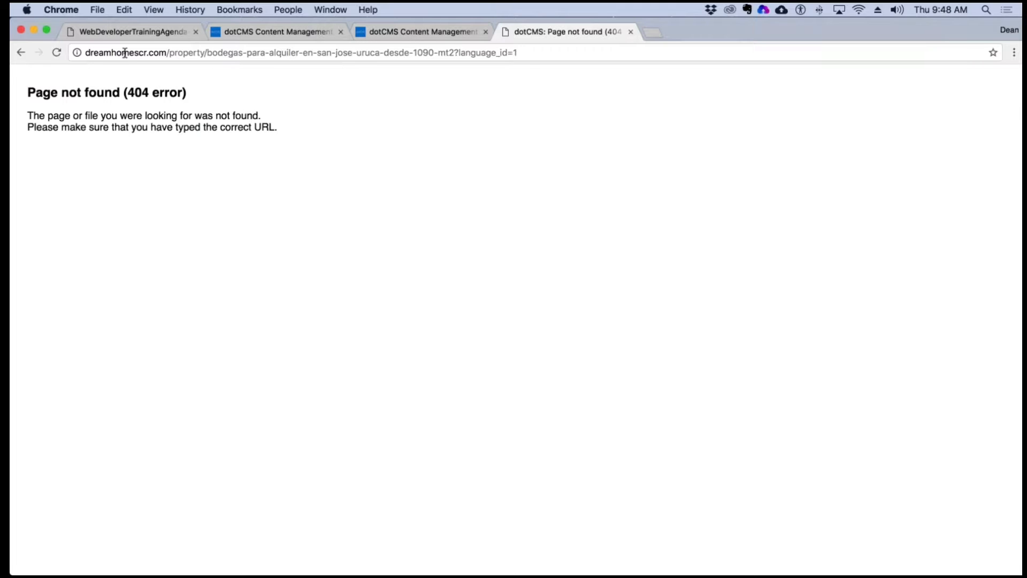
{"action": "left_click", "coordinate": [20, 52]}
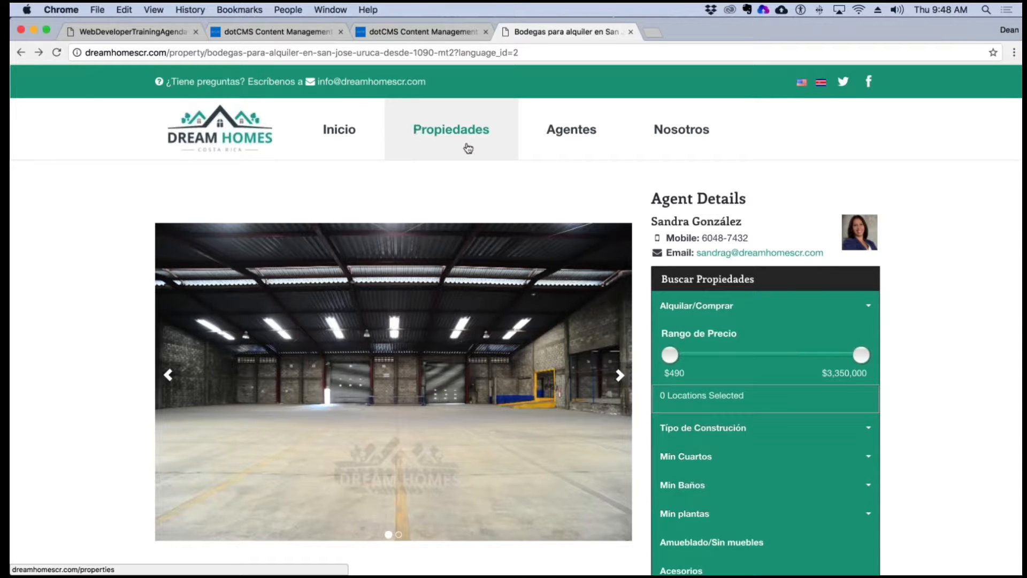
Step: Return to the site's home page and look through the English listings under Featured This Month
{"action": "left_click", "coordinate": [229, 121]}
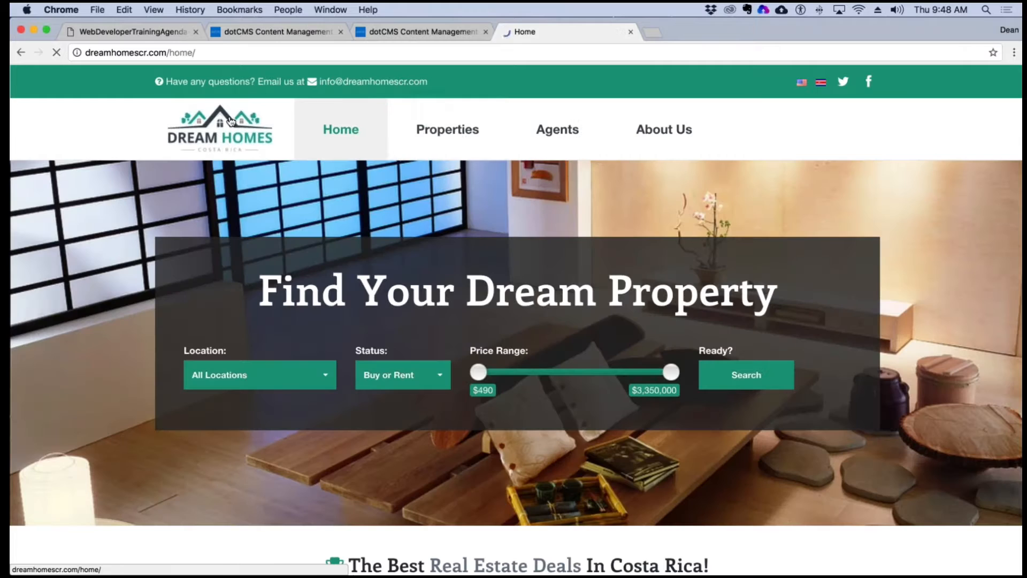
{"action": "scroll", "coordinate": [690, 341], "scroll_direction": "down", "scroll_amount": 8}
{"action": "scroll", "coordinate": [690, 336], "scroll_direction": "down", "scroll_amount": 8}
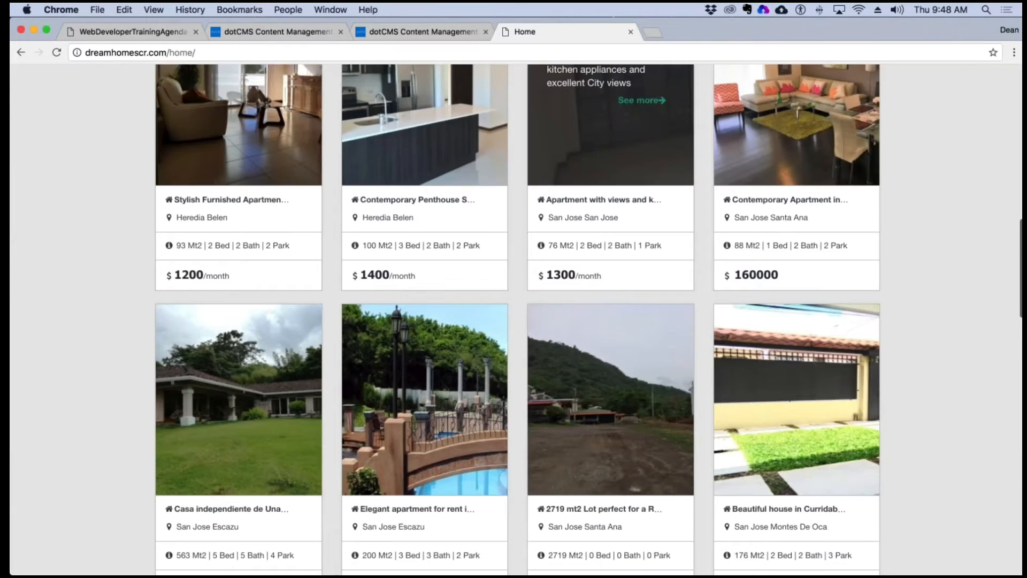
{"action": "scroll", "coordinate": [690, 336], "scroll_direction": "up", "scroll_amount": 5}
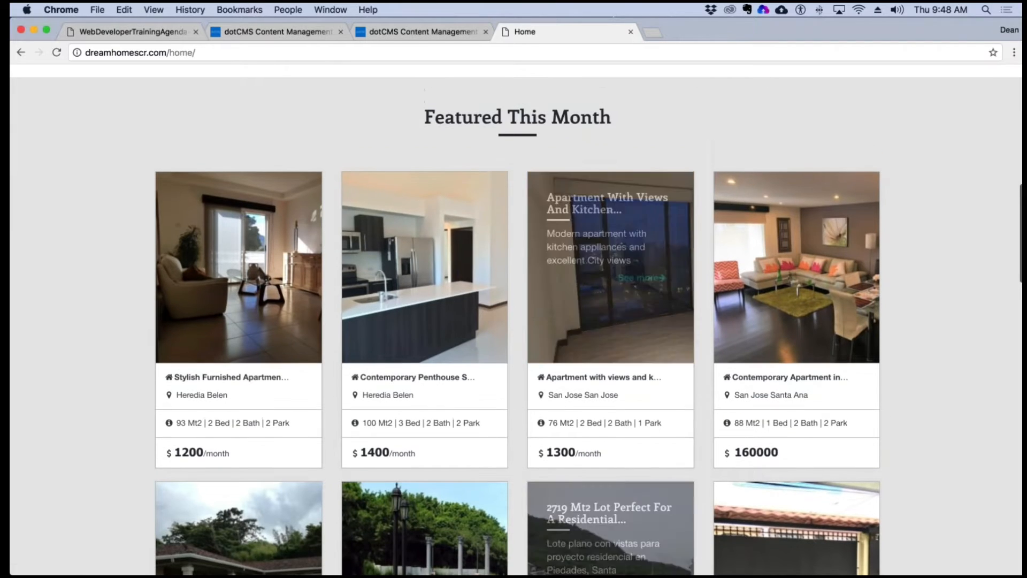
{"action": "scroll", "coordinate": [651, 362], "scroll_direction": "down", "scroll_amount": 3}
{"action": "scroll", "coordinate": [651, 363], "scroll_direction": "up", "scroll_amount": 5}
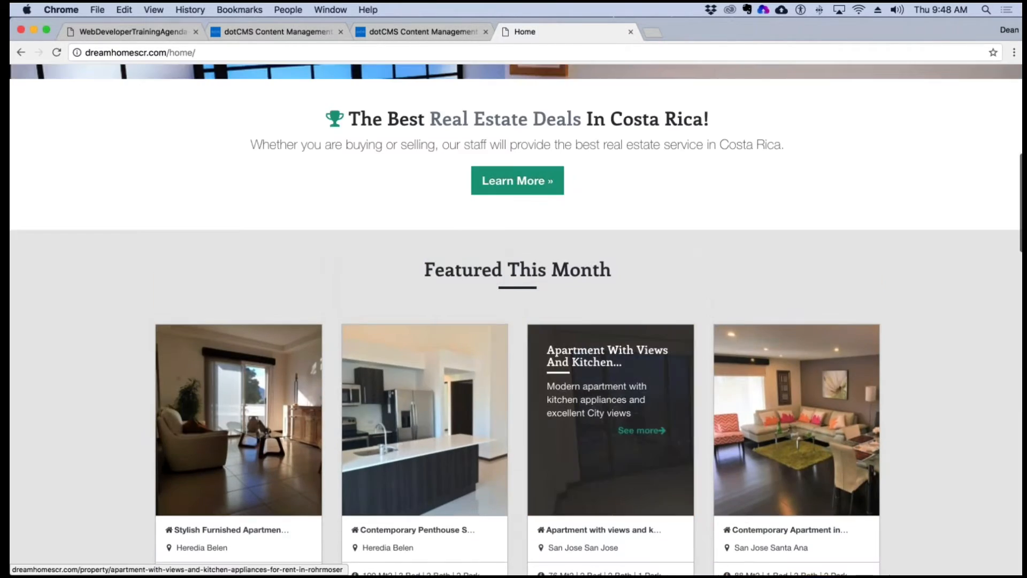
{"action": "scroll", "coordinate": [651, 363], "scroll_direction": "down", "scroll_amount": 4}
{"action": "scroll", "coordinate": [651, 362], "scroll_direction": "down", "scroll_amount": 3}
{"action": "scroll", "coordinate": [610, 375], "scroll_direction": "down", "scroll_amount": 2}
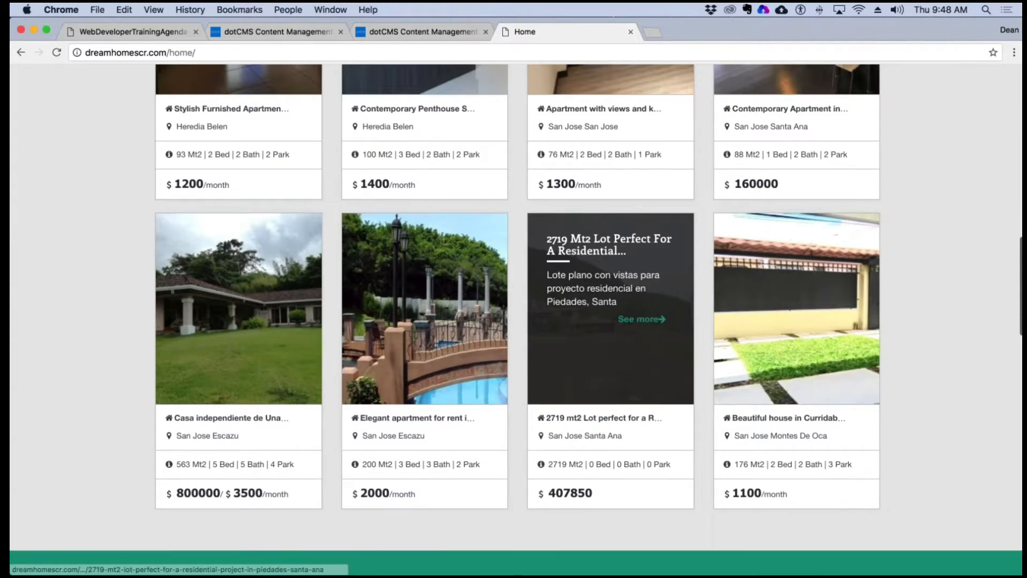
Step: Open the "Elegant apartment for rent" listing and switch it to Spanish
{"action": "left_click", "coordinate": [450, 294]}
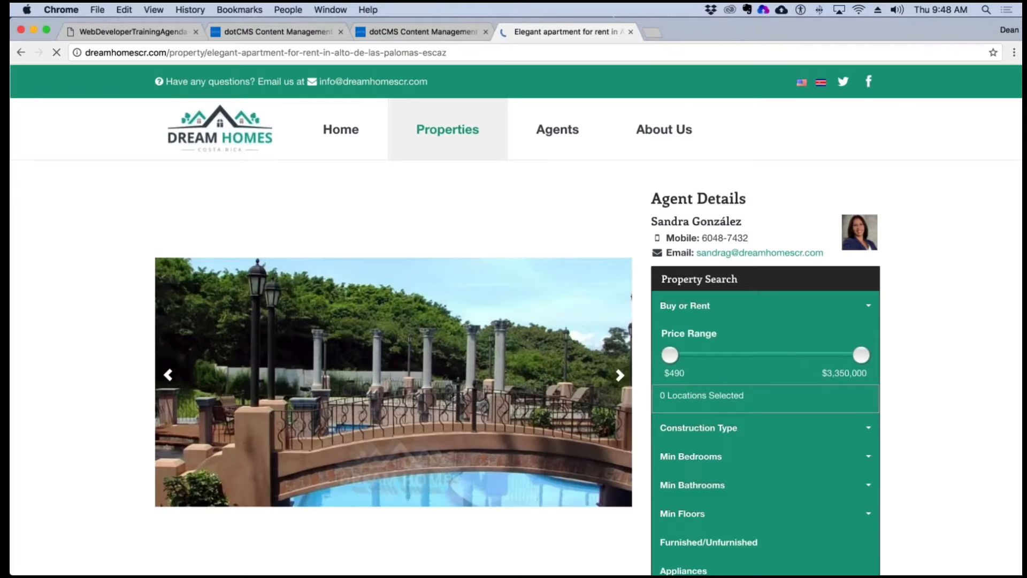
{"action": "left_click", "coordinate": [821, 84]}
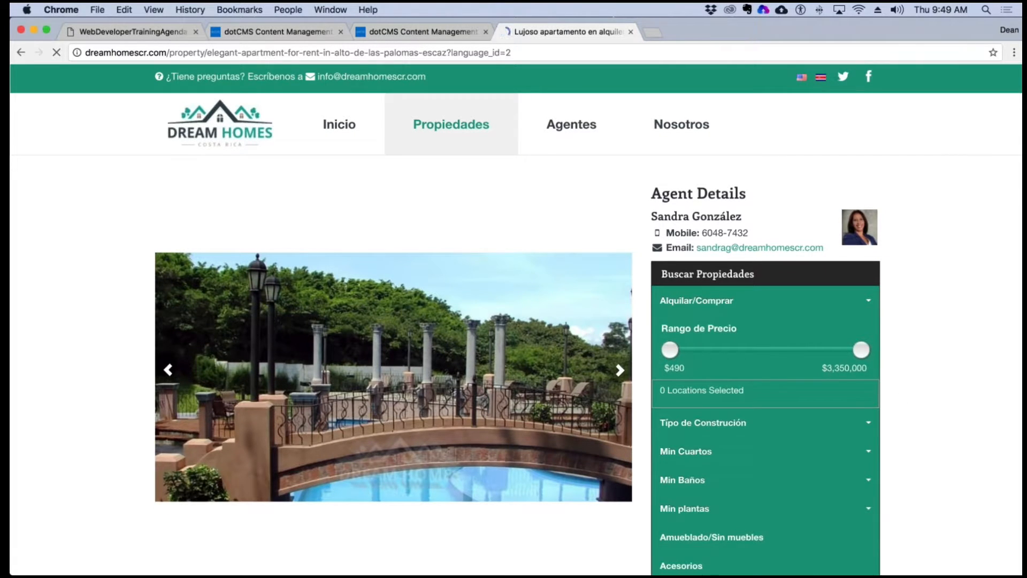
{"action": "scroll", "coordinate": [901, 380], "scroll_direction": "down", "scroll_amount": 3}
{"action": "scroll", "coordinate": [902, 382], "scroll_direction": "up", "scroll_amount": 3}
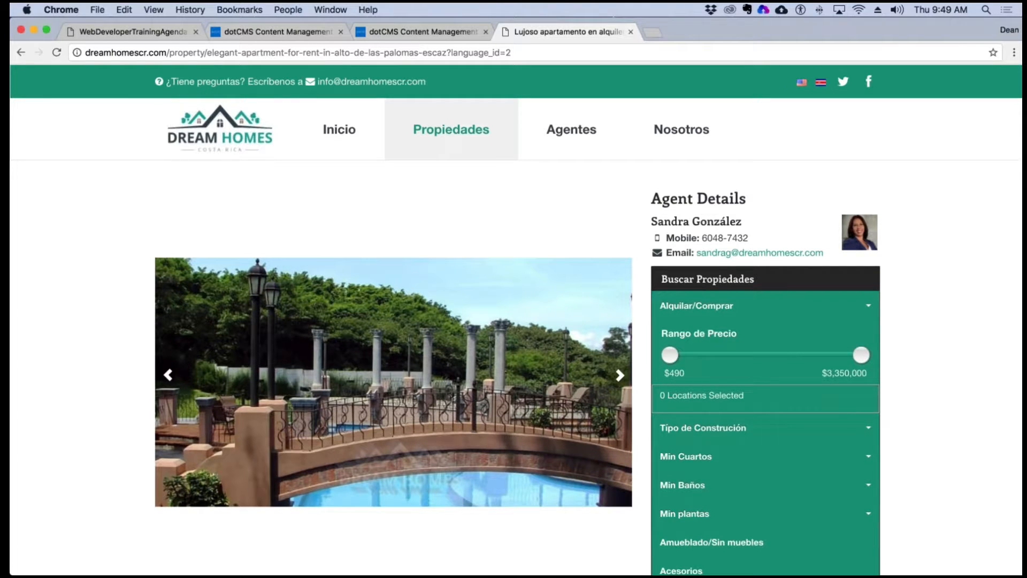
Step: Switch the apartment listing back to English and review its description and main features
{"action": "left_click", "coordinate": [803, 84]}
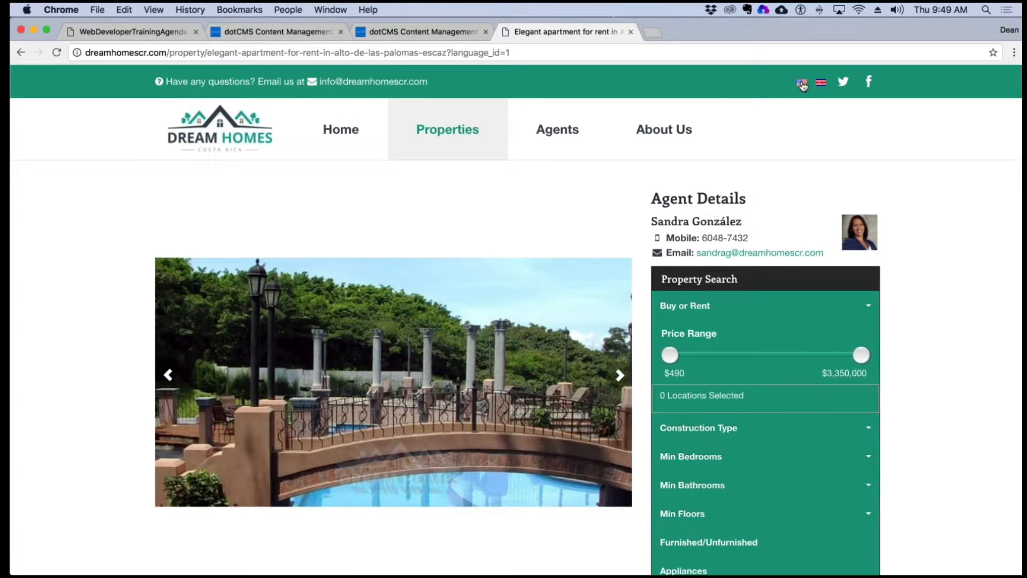
{"action": "scroll", "coordinate": [637, 110], "scroll_direction": "down", "scroll_amount": 10}
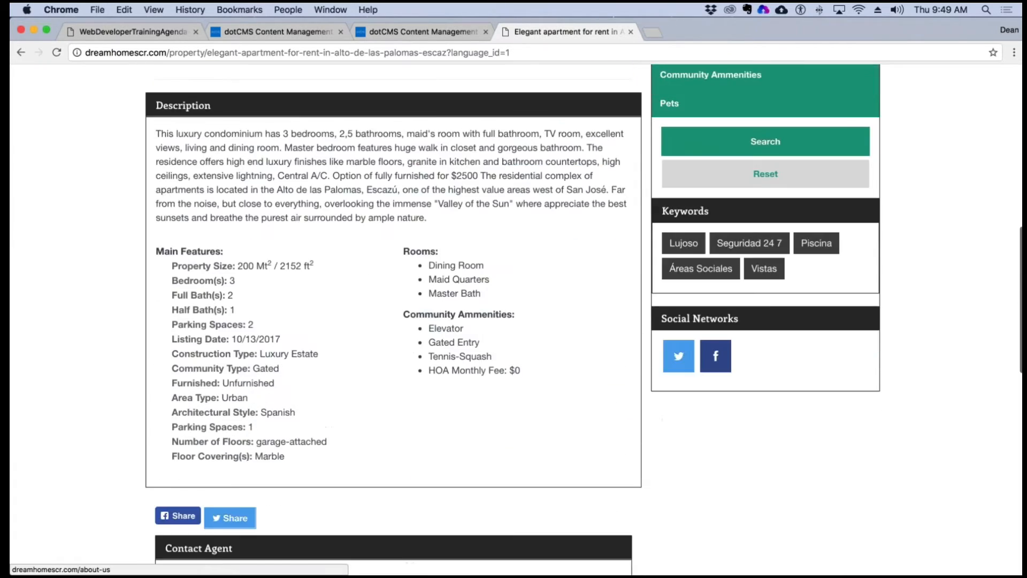
Step: Finish viewing the English apartment listing, return to the ski resort page in dotCMS, and close the listing
{"action": "scroll", "coordinate": [514, 321], "scroll_direction": "down", "scroll_amount": 5}
{"action": "scroll", "coordinate": [514, 321], "scroll_direction": "up", "scroll_amount": 12}
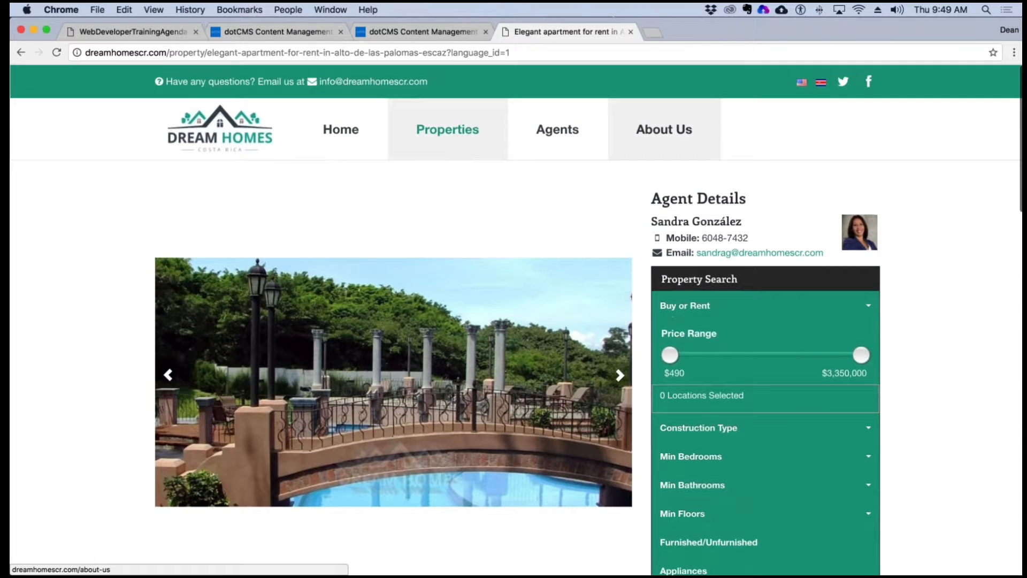
{"action": "left_click", "coordinate": [407, 32]}
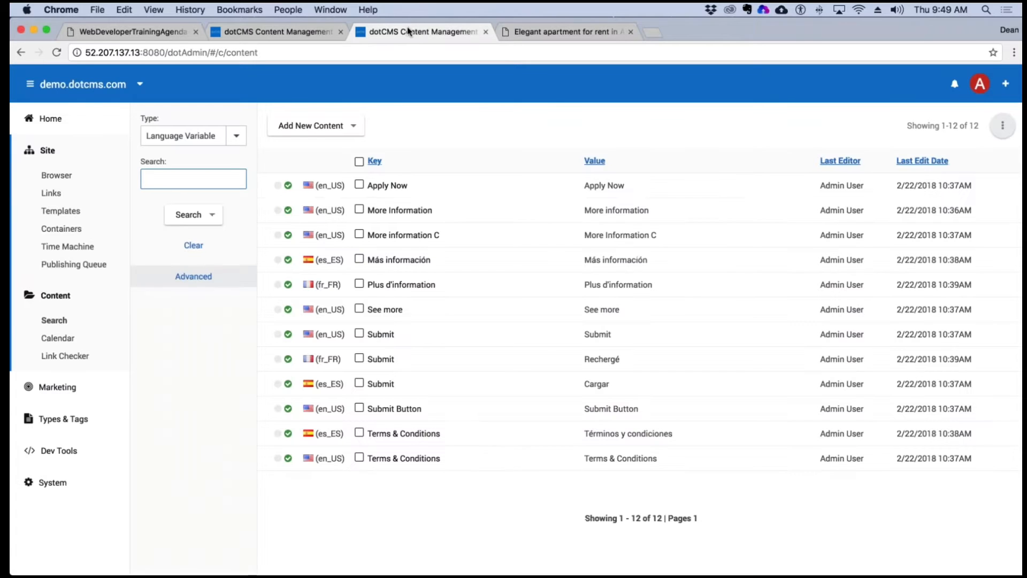
{"action": "left_click", "coordinate": [275, 33]}
{"action": "scroll", "coordinate": [551, 94], "scroll_direction": "up", "scroll_amount": 1}
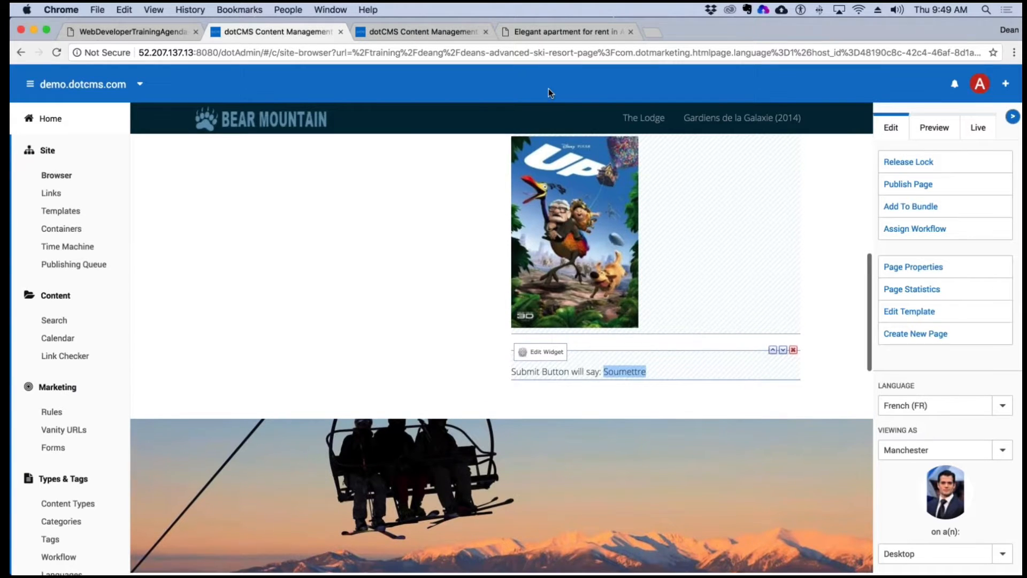
{"action": "left_click", "coordinate": [631, 32]}
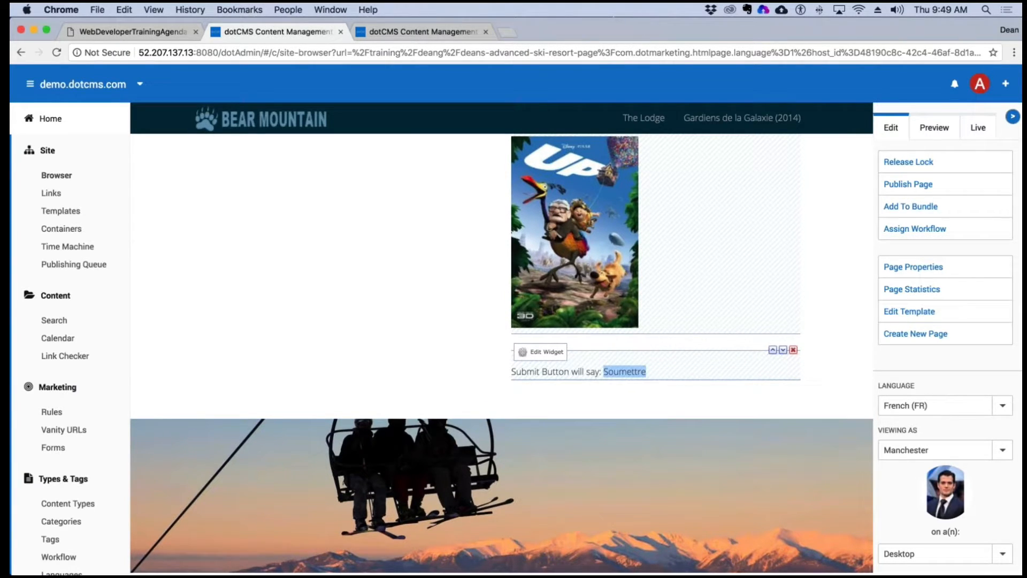
Step: Leave the language variable search for the site browser and collapse the training folder in the site tree
{"action": "left_click", "coordinate": [423, 32]}
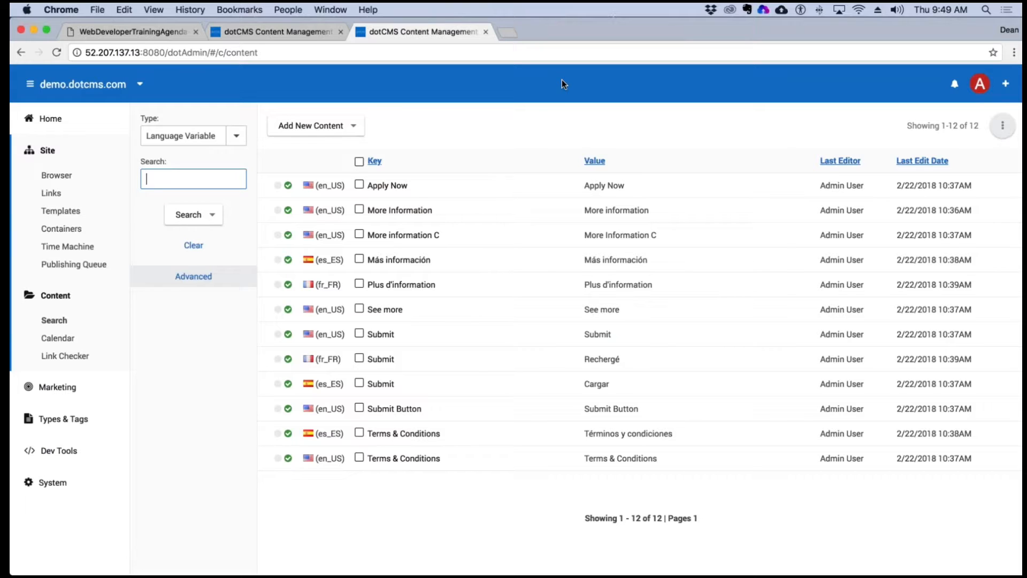
{"action": "left_click", "coordinate": [487, 152]}
{"action": "left_click", "coordinate": [53, 177]}
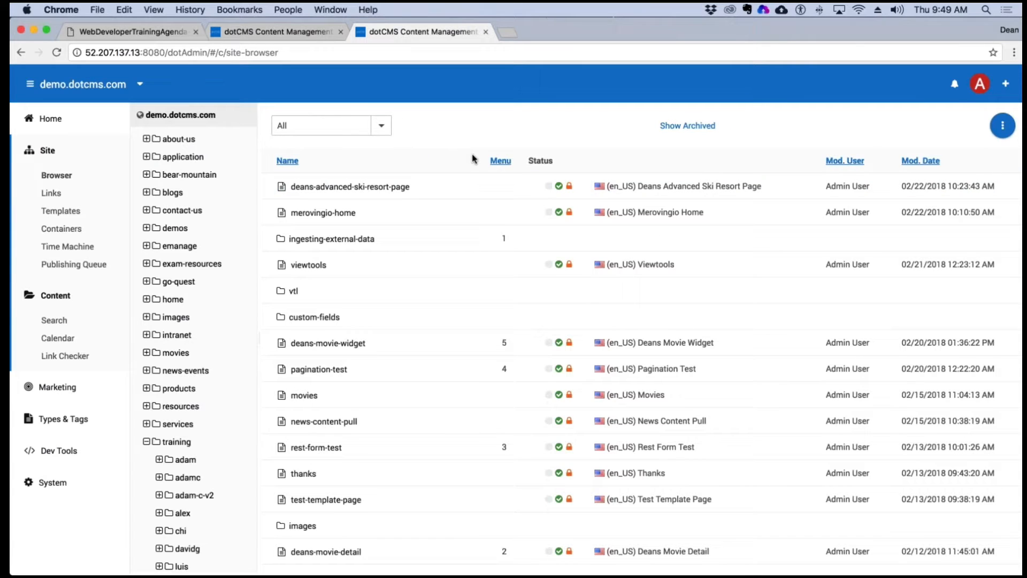
{"action": "scroll", "coordinate": [152, 447], "scroll_direction": "down", "scroll_amount": 1}
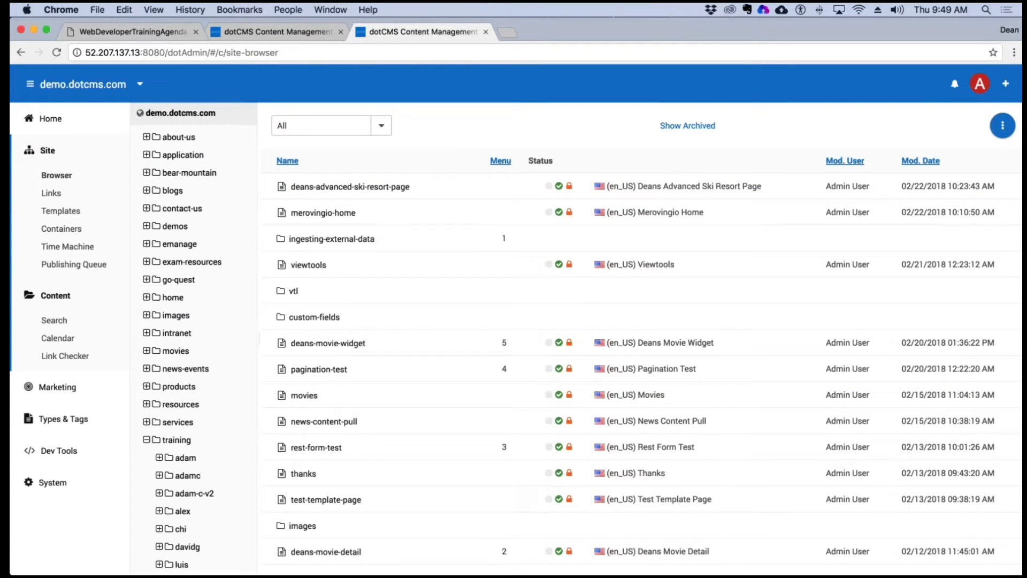
{"action": "scroll", "coordinate": [143, 341], "scroll_direction": "down", "scroll_amount": 4}
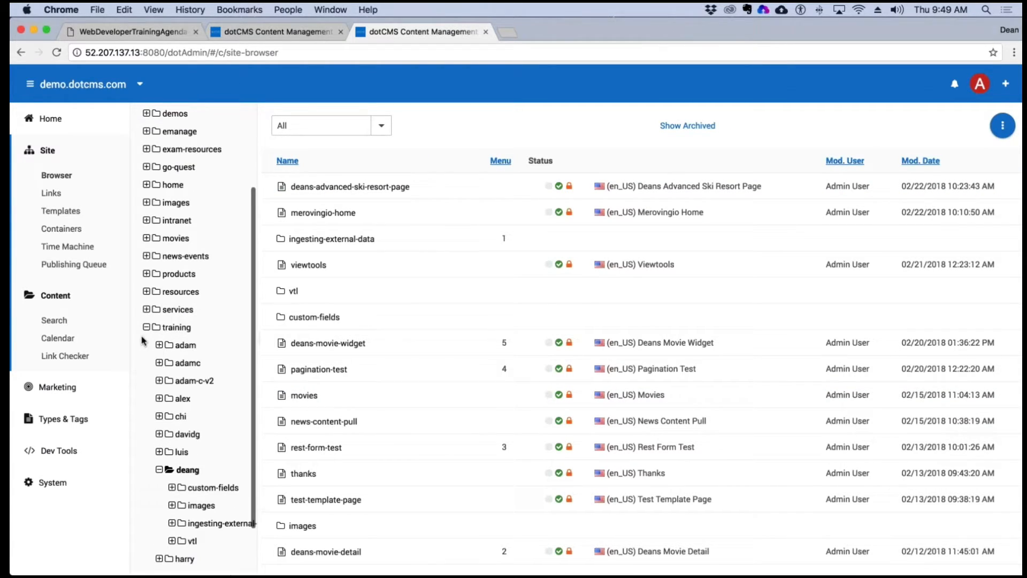
{"action": "left_click", "coordinate": [146, 327]}
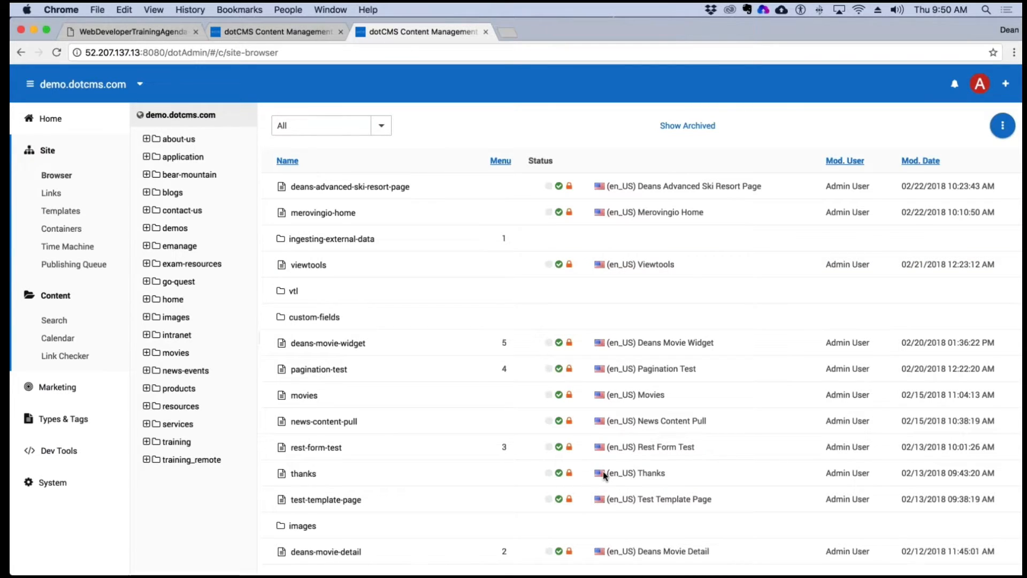
Step: Open the list of configured languages and examine the blank form for adding a new language
{"action": "left_click", "coordinate": [52, 482]}
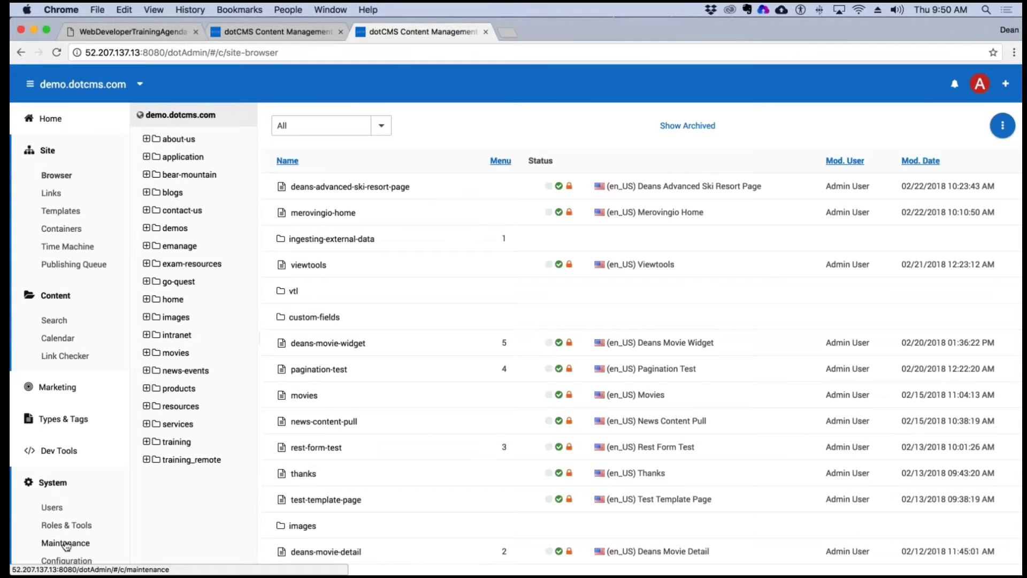
{"action": "scroll", "coordinate": [96, 556], "scroll_direction": "down", "scroll_amount": 2}
{"action": "left_click", "coordinate": [73, 432]}
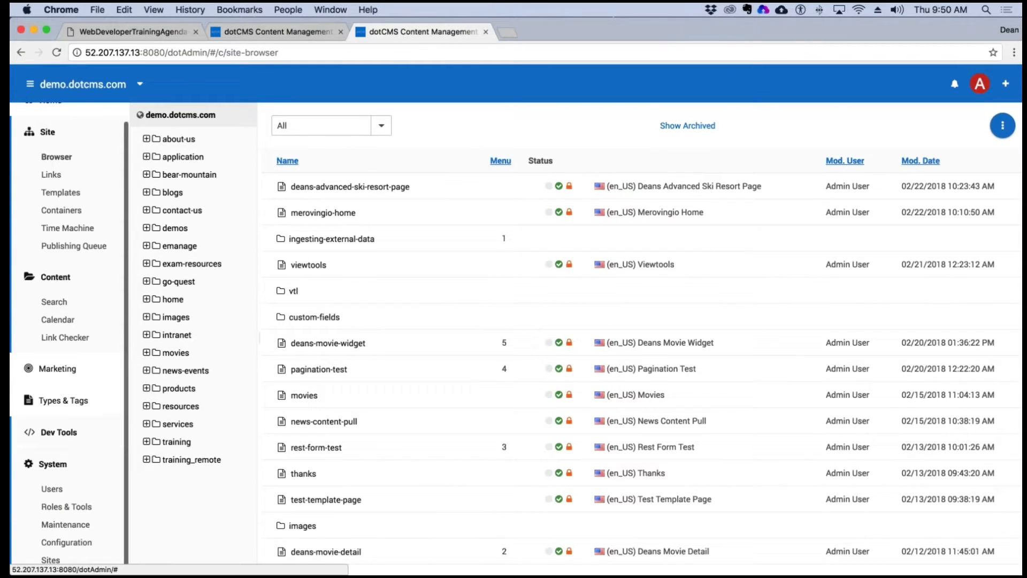
{"action": "left_click", "coordinate": [64, 400]}
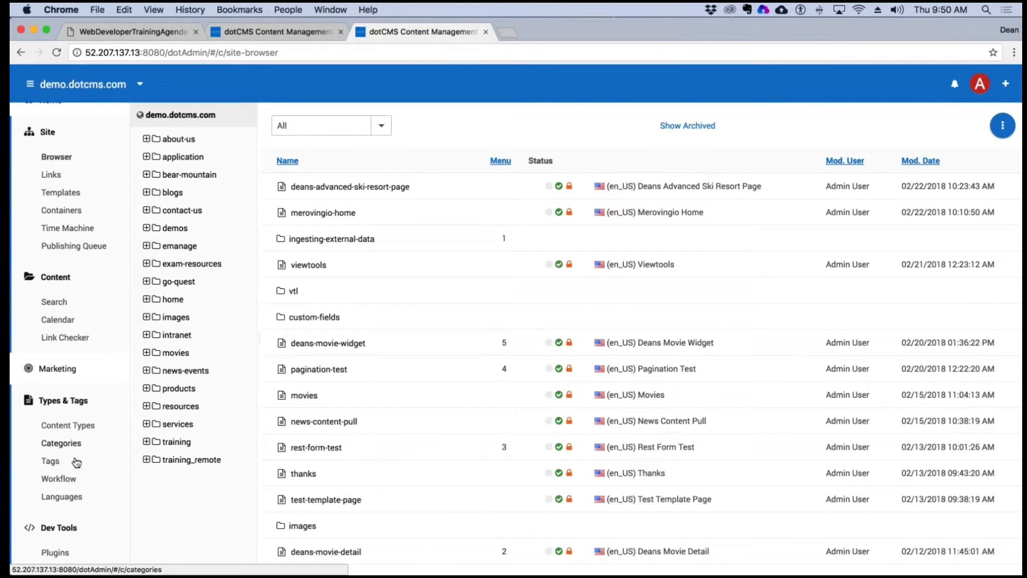
{"action": "left_click", "coordinate": [56, 497]}
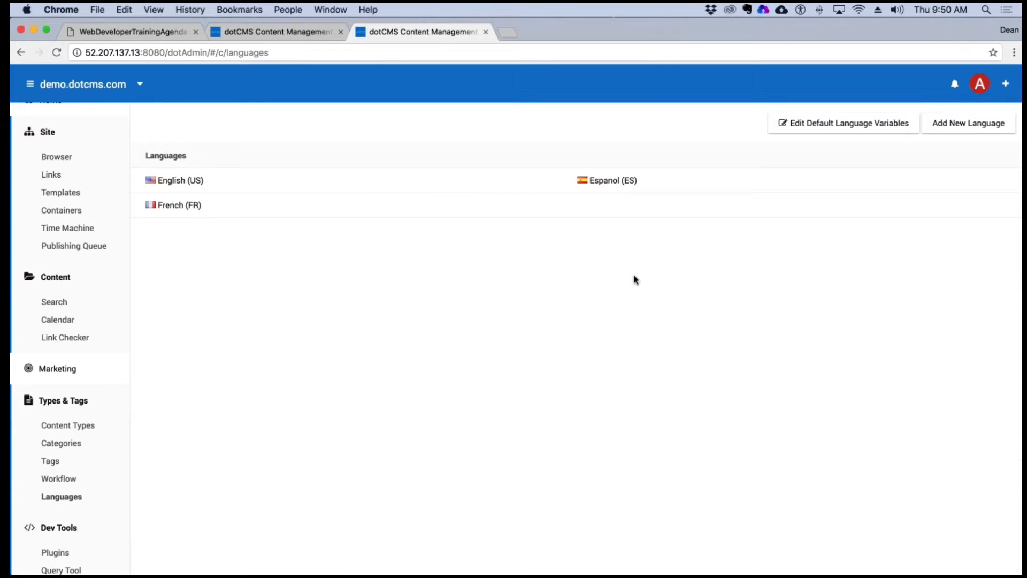
{"action": "left_click", "coordinate": [969, 124]}
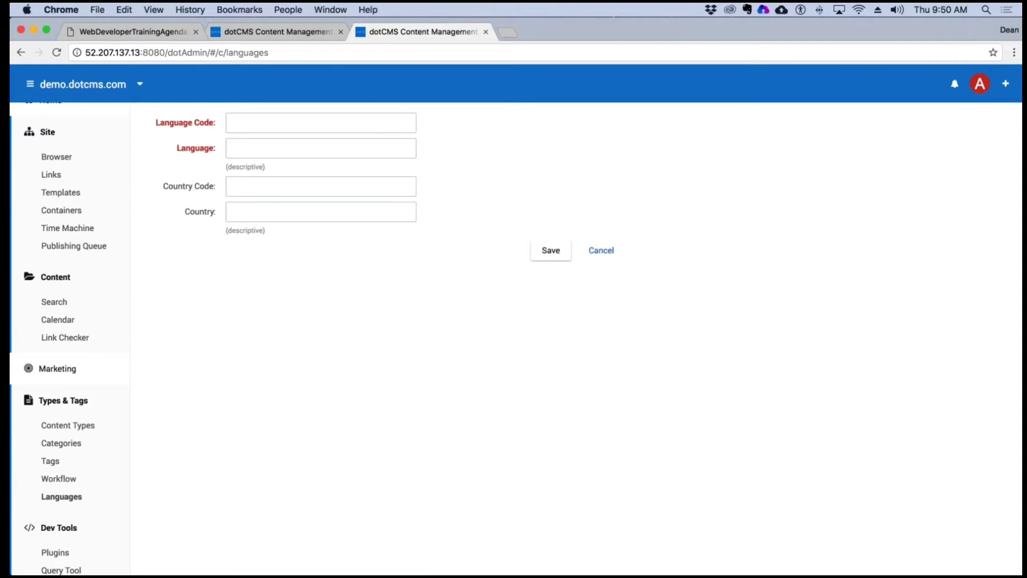
{"action": "left_click", "coordinate": [551, 250]}
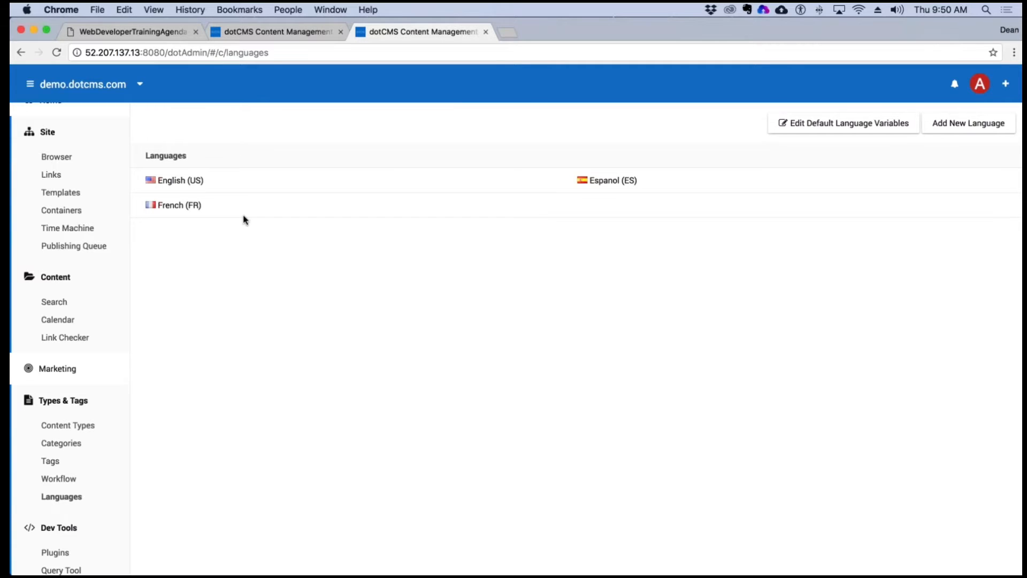
Step: Check which folder The Lodge photo carousel widget on the ski resort page uses, and return to the site browser
{"action": "left_click", "coordinate": [291, 32]}
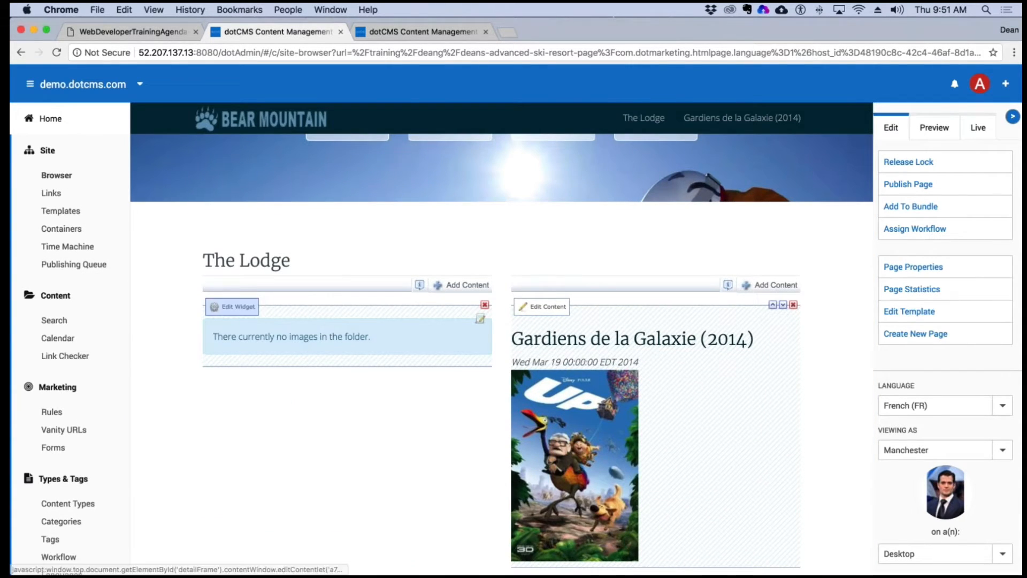
{"action": "left_click", "coordinate": [249, 311]}
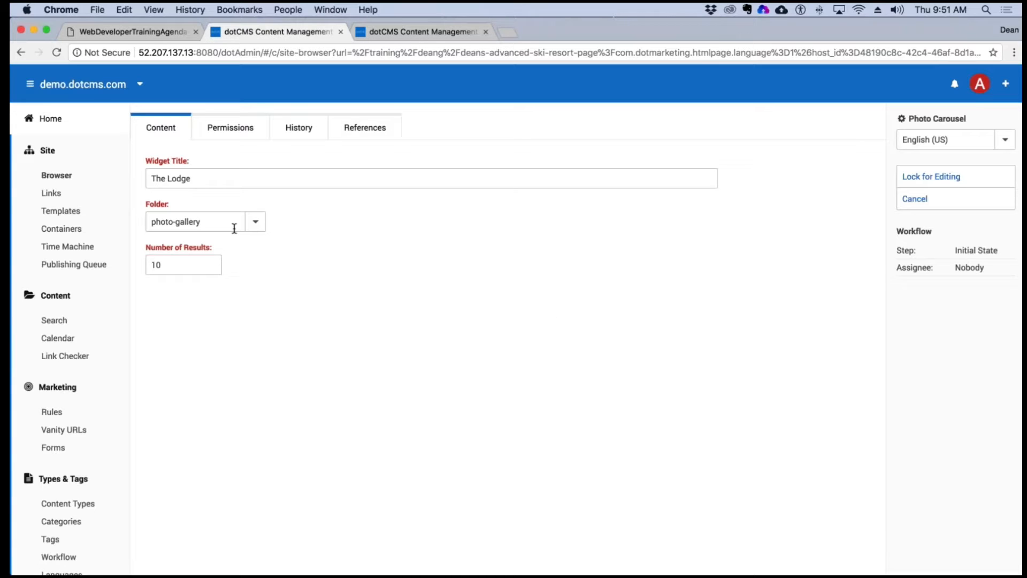
{"action": "left_click", "coordinate": [57, 175]}
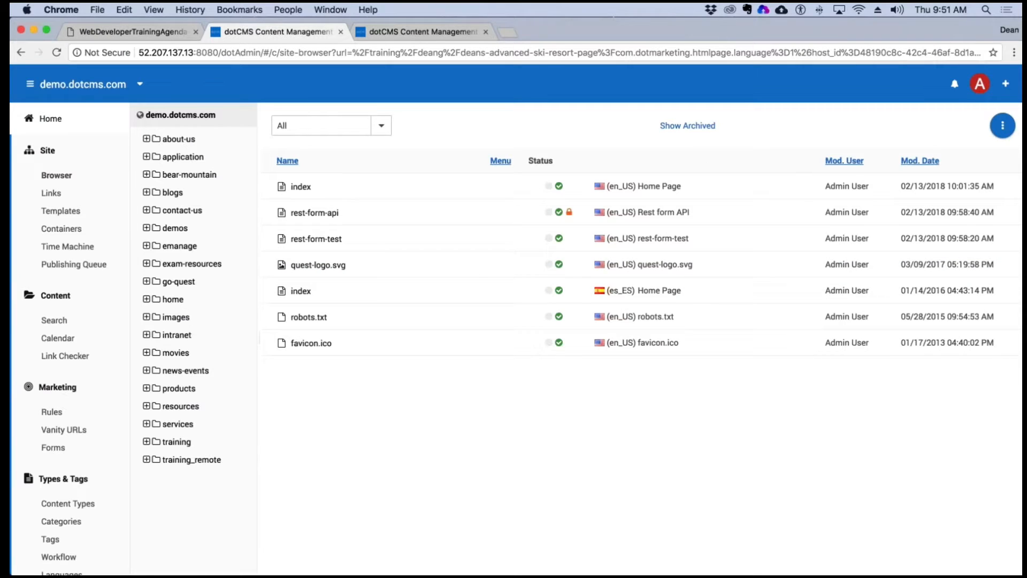
Step: Look for the photo-gallery folder under the images, application and about-us folders of the site tree
{"action": "left_click", "coordinate": [147, 316]}
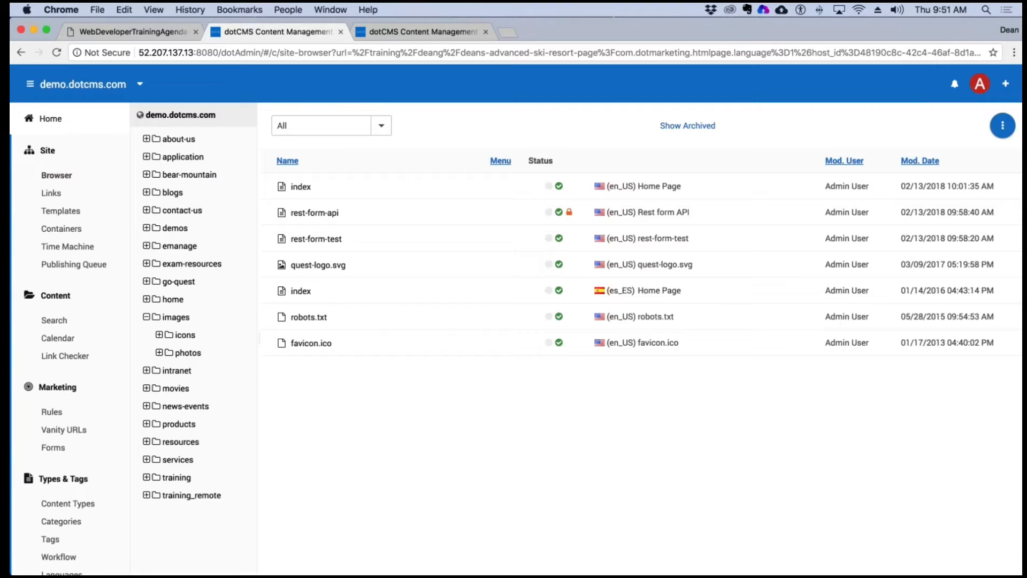
{"action": "left_click", "coordinate": [159, 352]}
{"action": "left_click", "coordinate": [386, 126]}
{"action": "left_click", "coordinate": [381, 128]}
{"action": "left_click", "coordinate": [381, 128]}
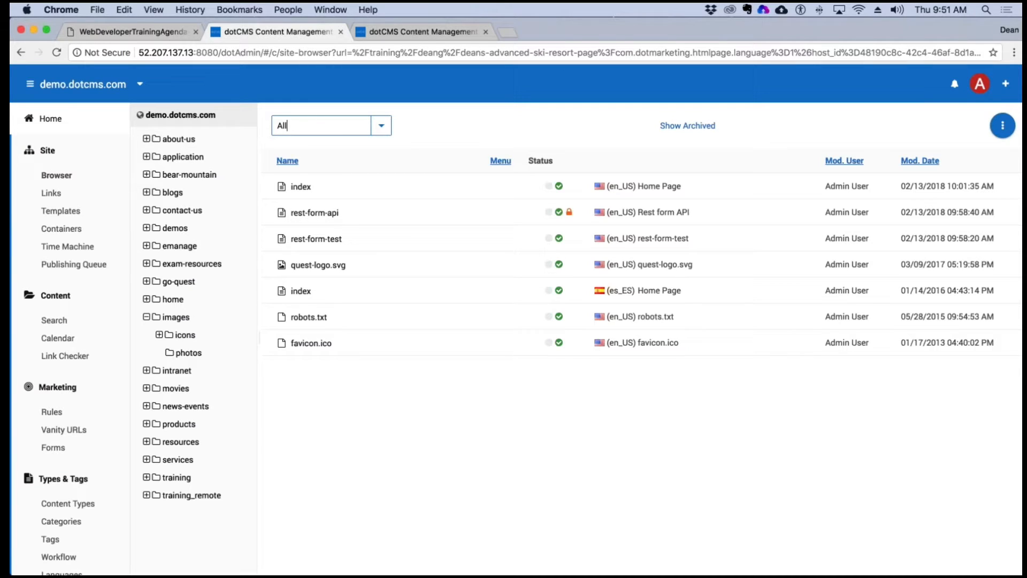
{"action": "left_click", "coordinate": [147, 157]}
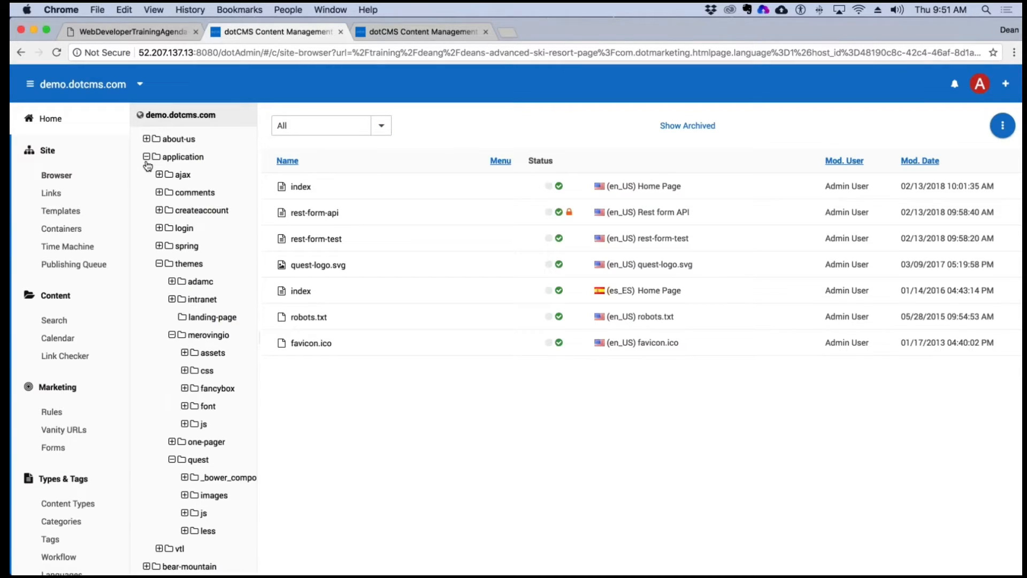
{"action": "left_click", "coordinate": [146, 157]}
{"action": "left_click", "coordinate": [146, 139]}
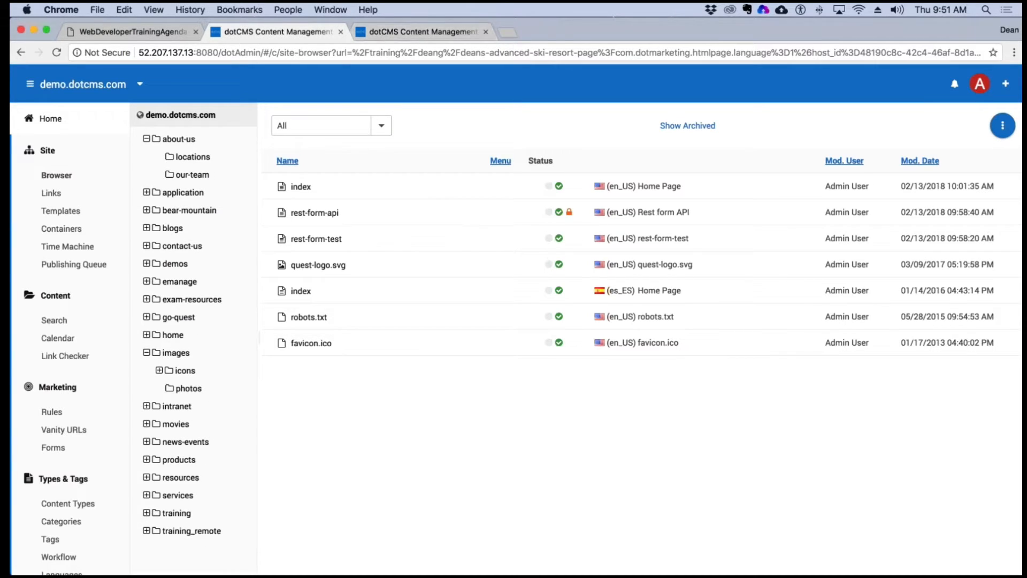
Step: Open the hotel10.jpg file asset from the photo-gallery folder under bear-mountain/images
{"action": "left_click", "coordinate": [175, 210]}
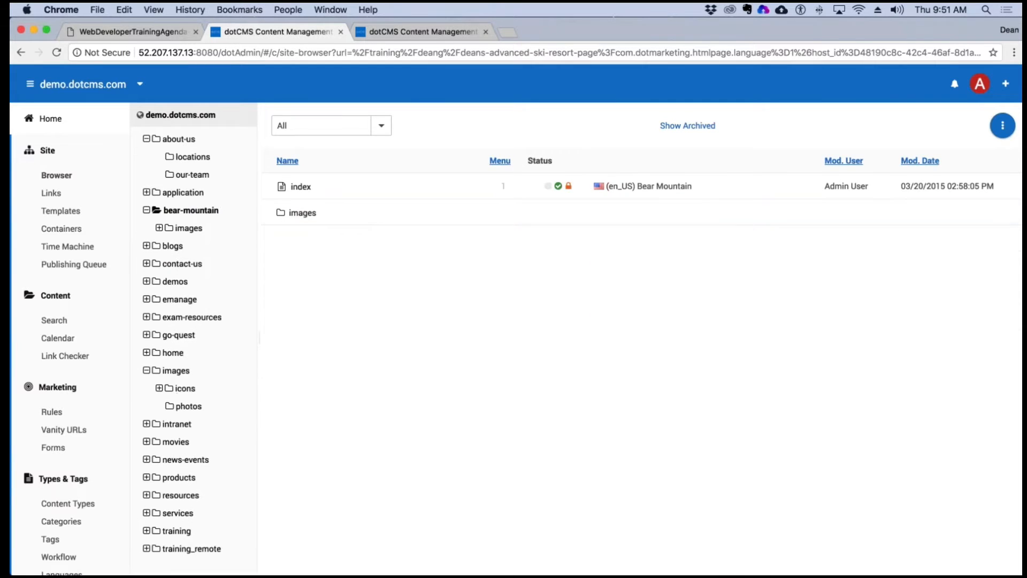
{"action": "left_click", "coordinate": [159, 228]}
{"action": "left_click", "coordinate": [214, 245]}
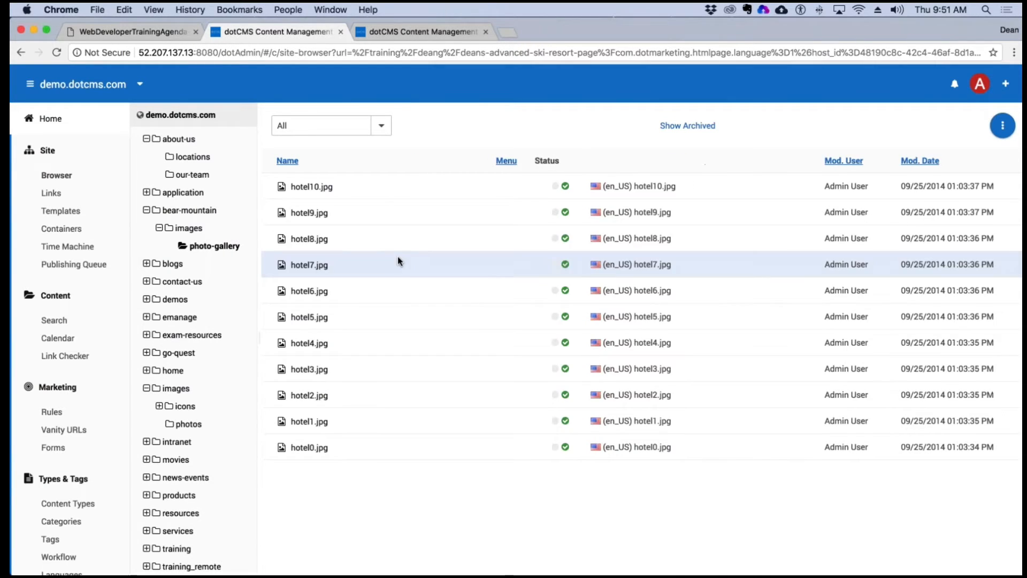
{"action": "left_click", "coordinate": [320, 187]}
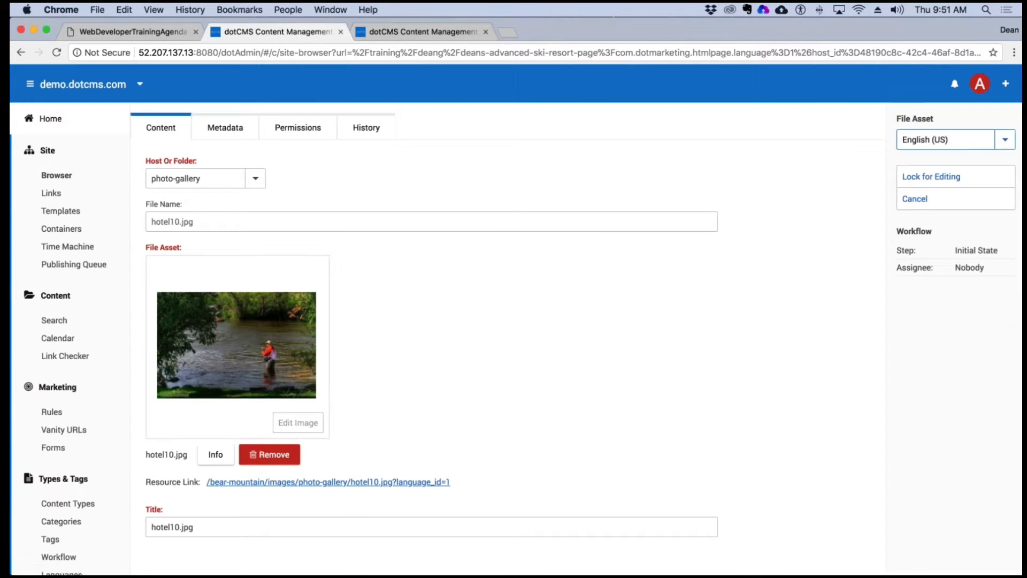
Step: Populate the Espanol (ES) and French (FR) versions of hotel10.jpg from English, and return to the site browser without saving
{"action": "left_click", "coordinate": [1005, 139]}
{"action": "left_click", "coordinate": [941, 182]}
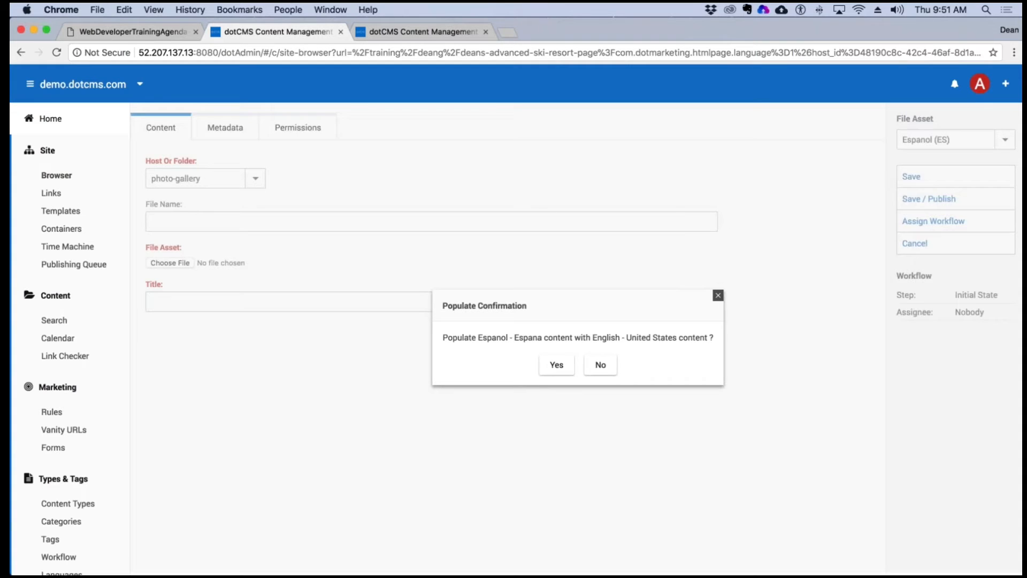
{"action": "left_click", "coordinate": [557, 365]}
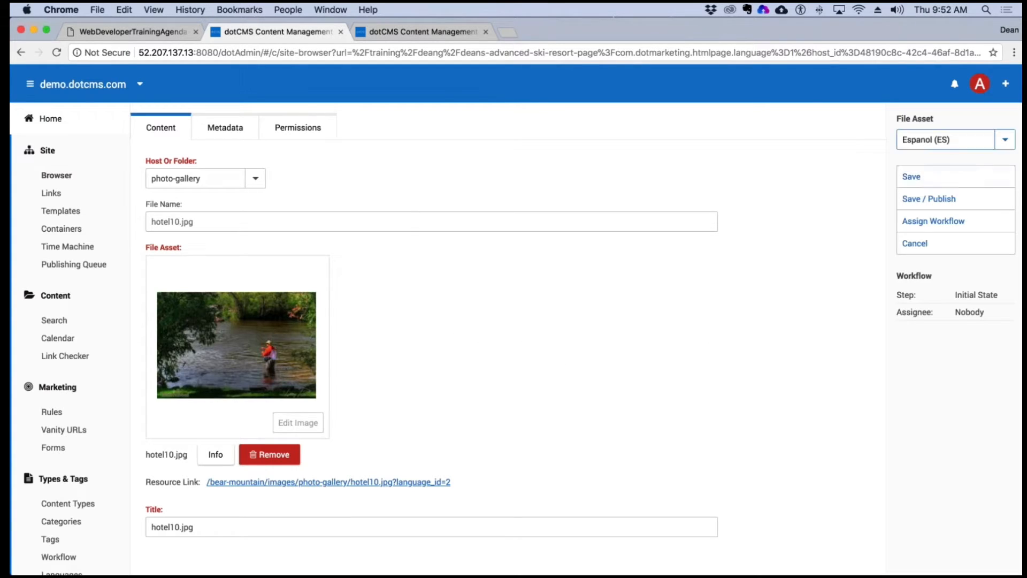
{"action": "left_click", "coordinate": [1008, 138]}
{"action": "left_click", "coordinate": [928, 199]}
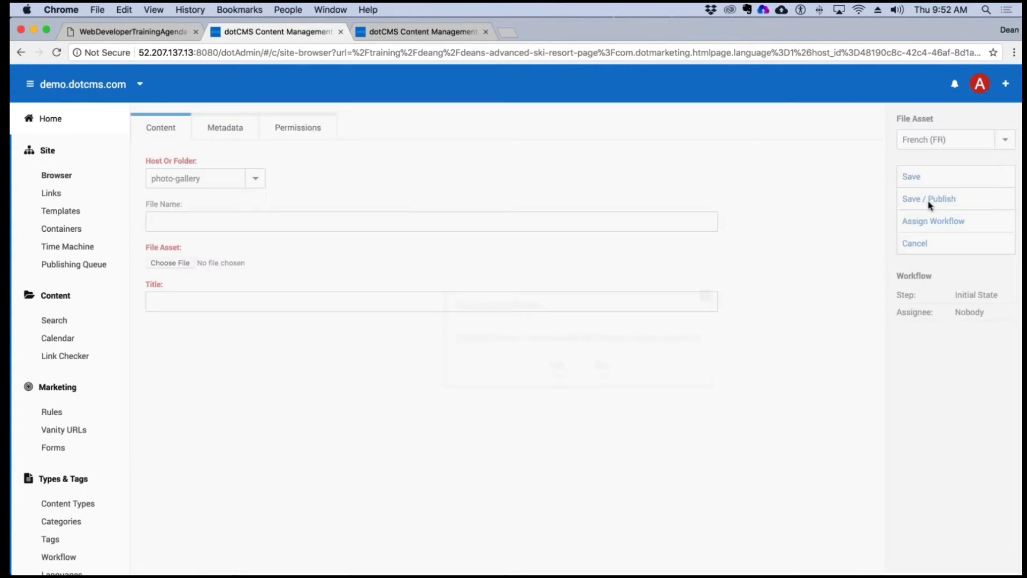
{"action": "left_click", "coordinate": [557, 364]}
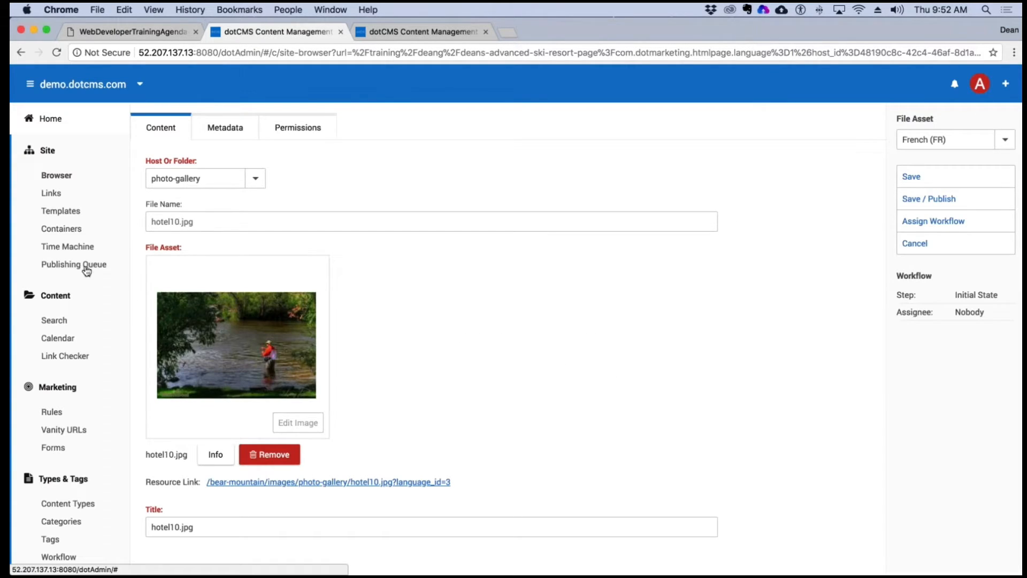
{"action": "left_click", "coordinate": [57, 176]}
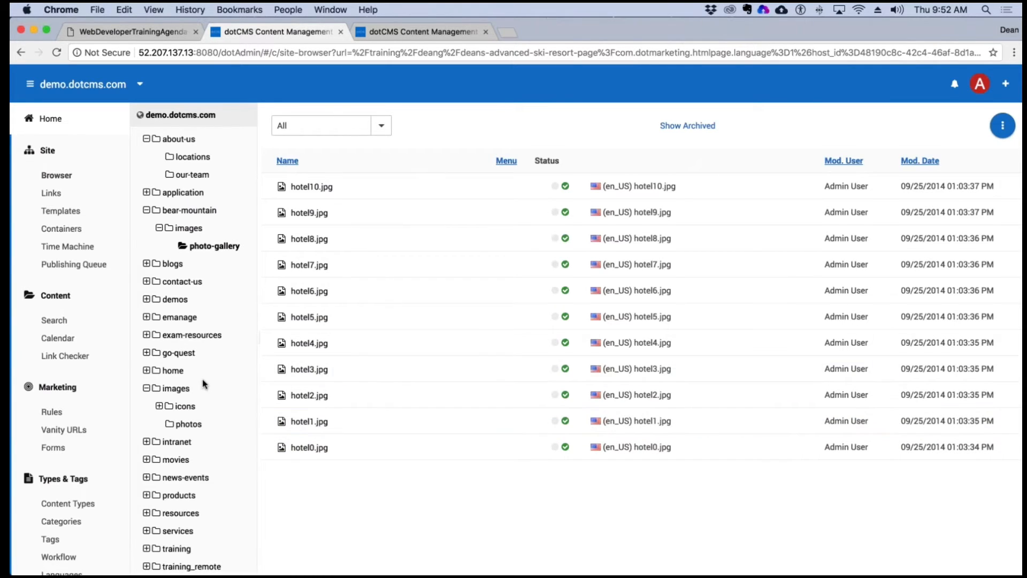
Step: Collapse the bear-mountain, about-us and images folders in the site tree
{"action": "scroll", "coordinate": [204, 385], "scroll_direction": "up", "scroll_amount": 1}
{"action": "left_click", "coordinate": [146, 209]}
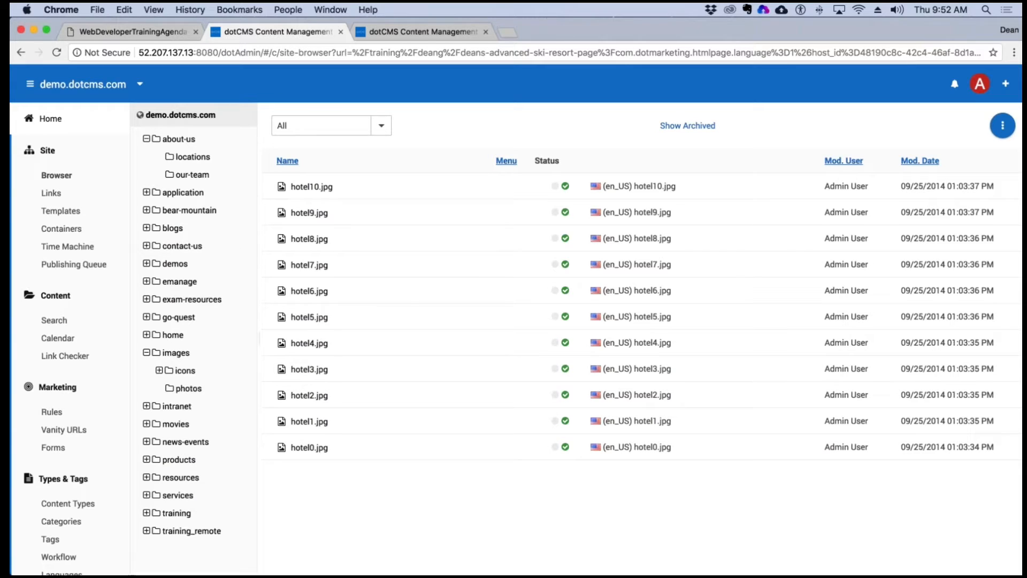
{"action": "left_click", "coordinate": [146, 139]}
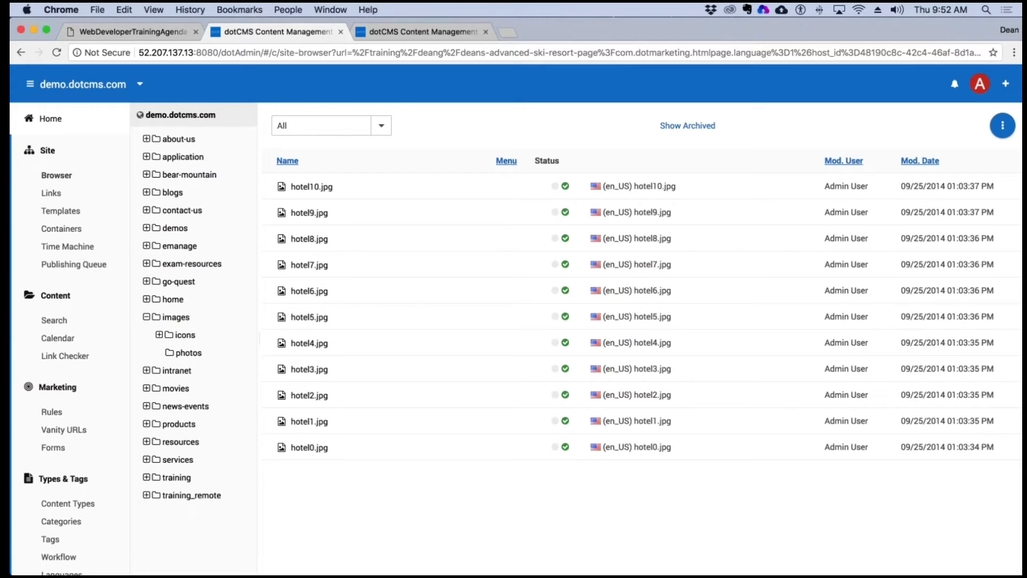
{"action": "left_click", "coordinate": [146, 316]}
Step: Open deans-advanced-ski-resort-page from the deang folder under training
{"action": "left_click", "coordinate": [177, 442]}
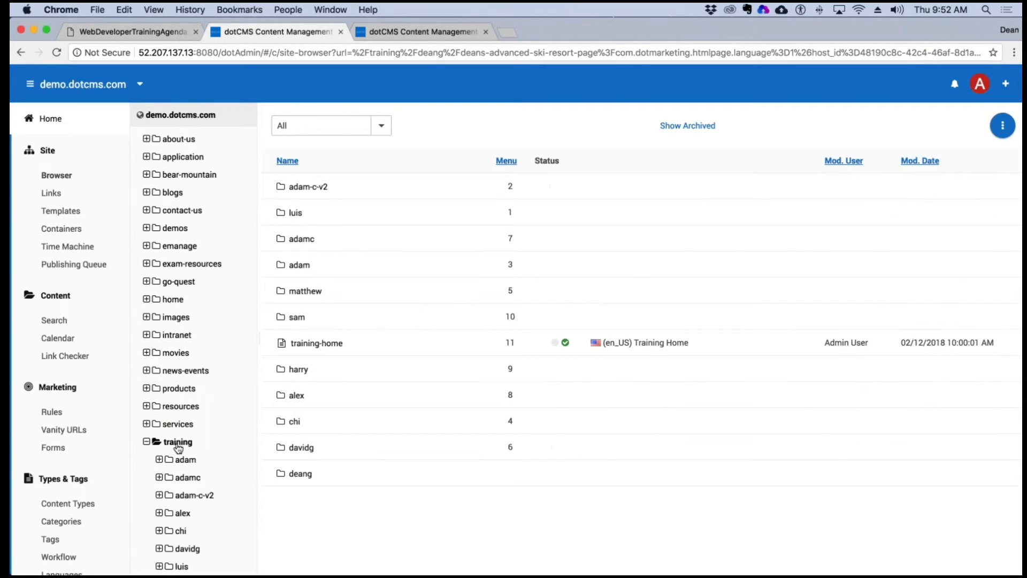
{"action": "scroll", "coordinate": [187, 444], "scroll_direction": "down", "scroll_amount": 3}
{"action": "left_click", "coordinate": [187, 428]}
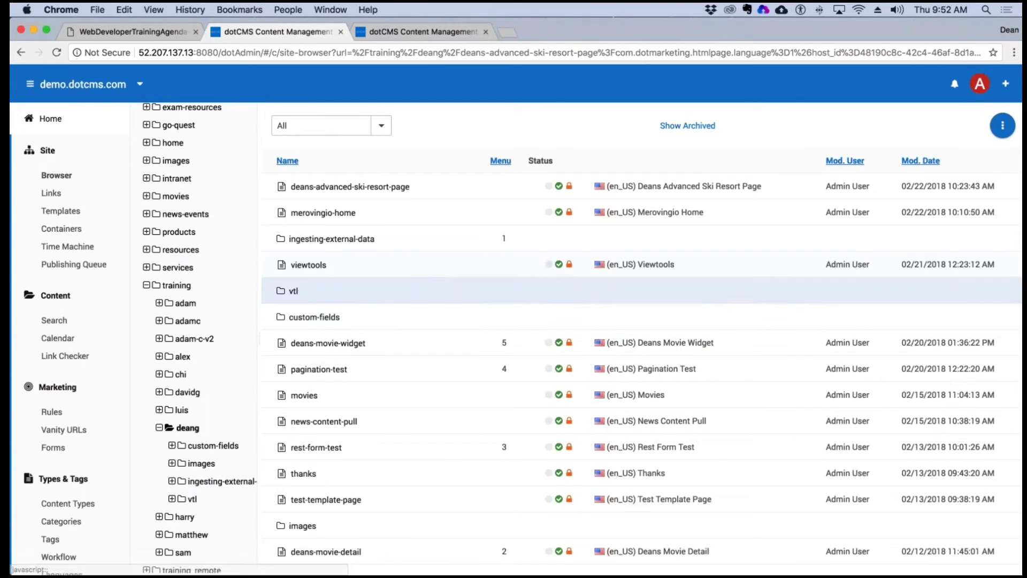
{"action": "left_click", "coordinate": [341, 188]}
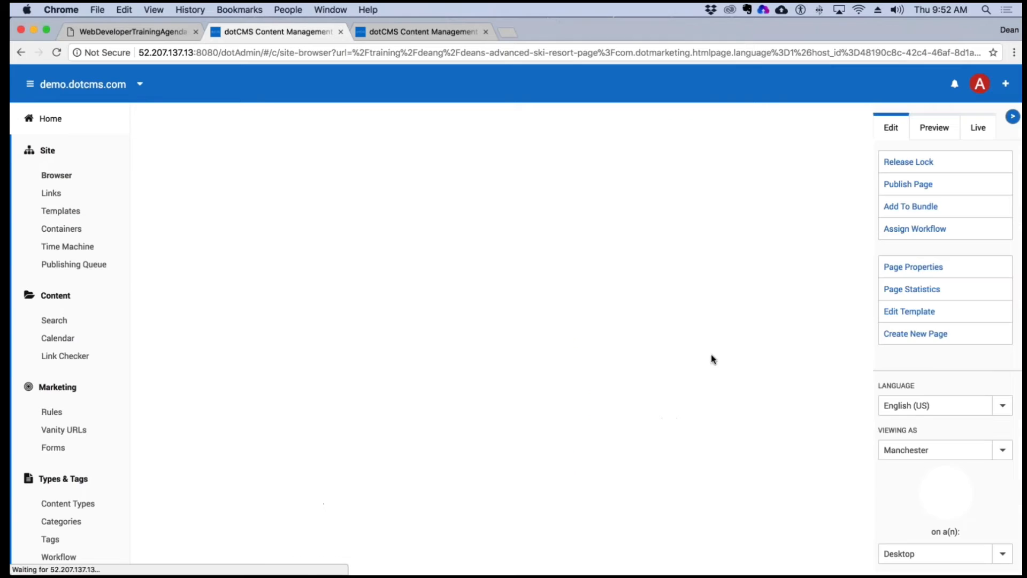
Step: Display the ski resort page in Espanol (ES) and check the image gallery and movie content in The Lodge section
{"action": "scroll", "coordinate": [721, 381], "scroll_direction": "down", "scroll_amount": 5}
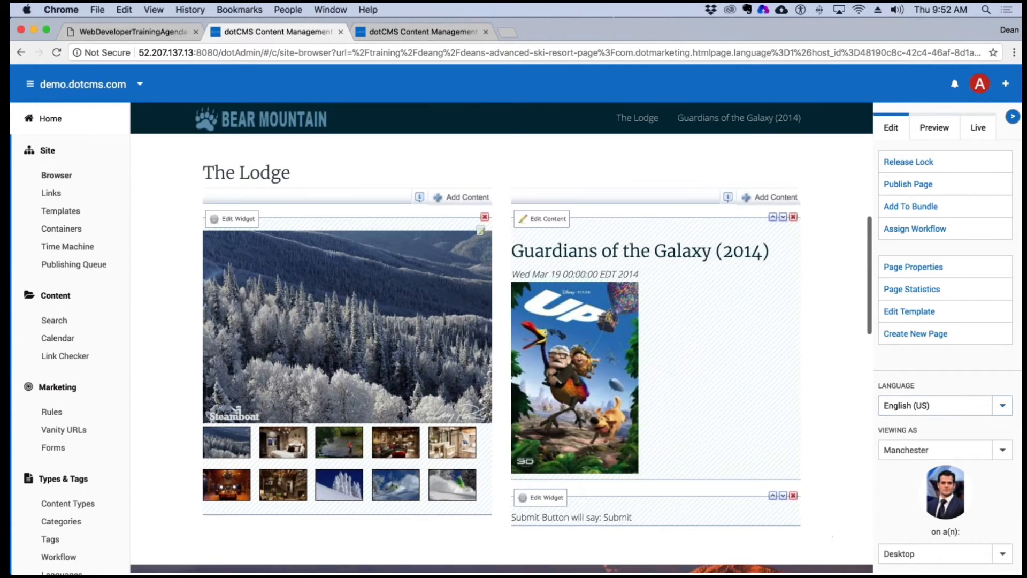
{"action": "left_click", "coordinate": [1002, 405]}
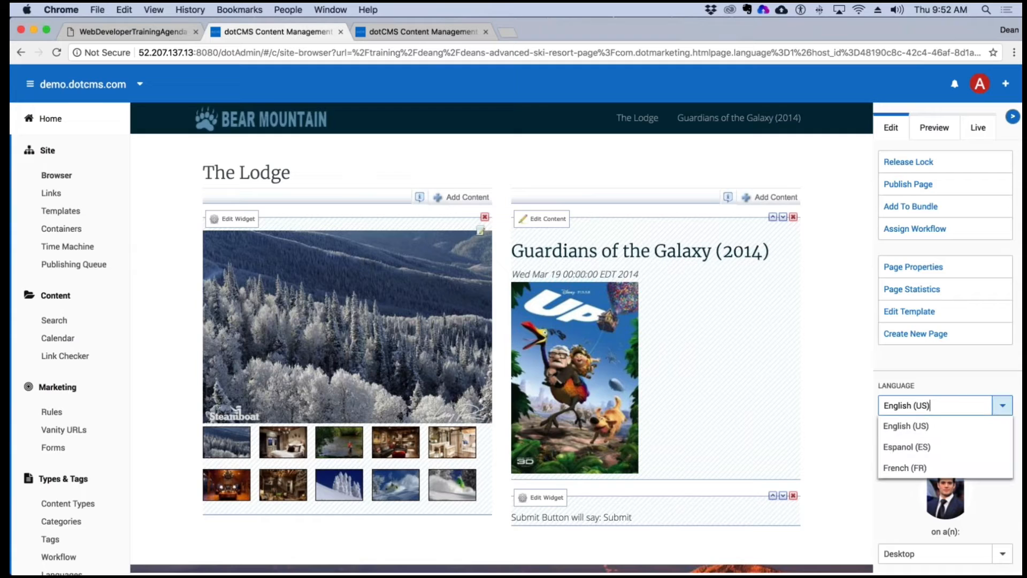
{"action": "left_click", "coordinate": [907, 449]}
{"action": "scroll", "coordinate": [785, 379], "scroll_direction": "down", "scroll_amount": 5}
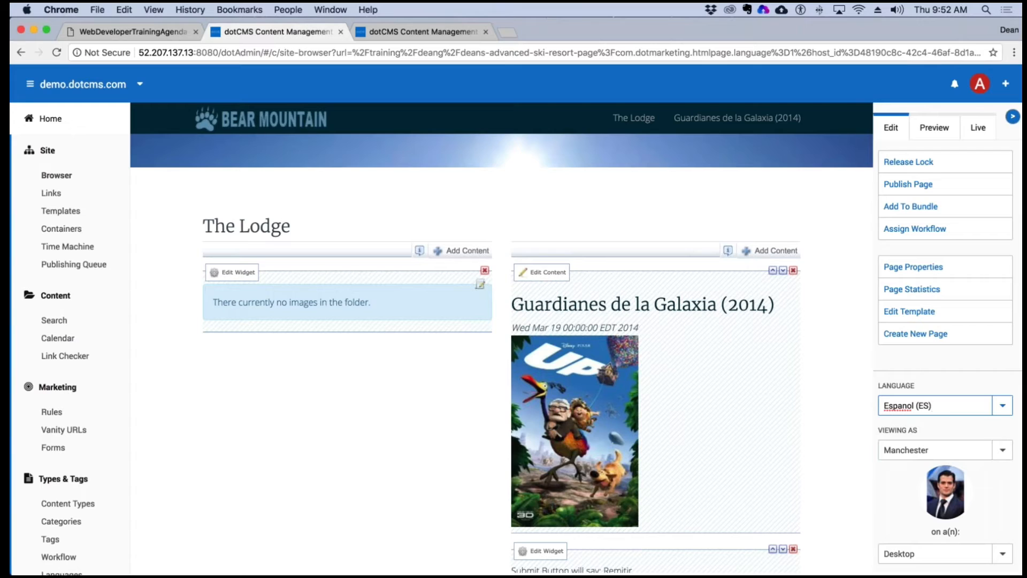
{"action": "left_click", "coordinate": [1002, 406]}
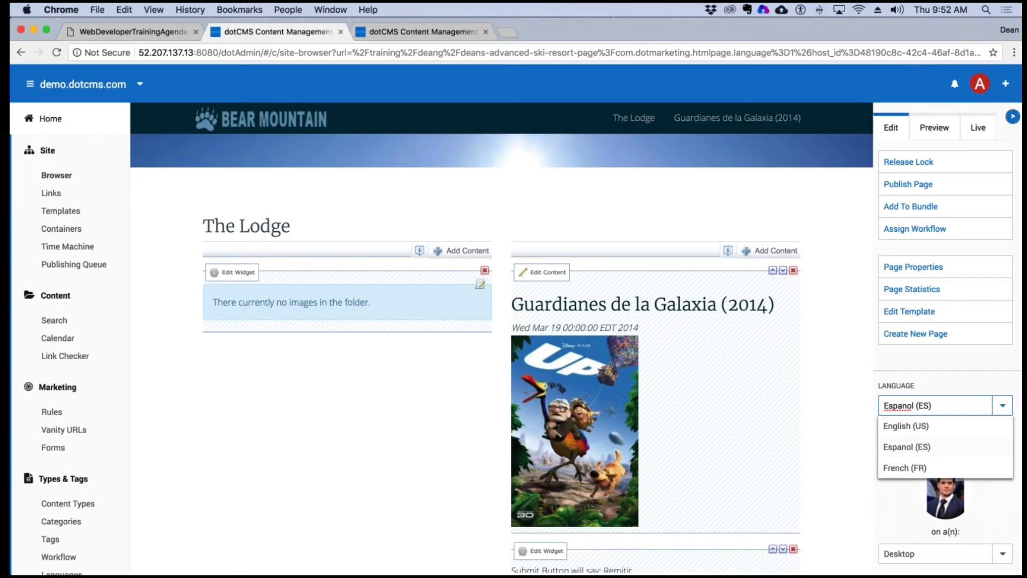
{"action": "left_click", "coordinate": [914, 447]}
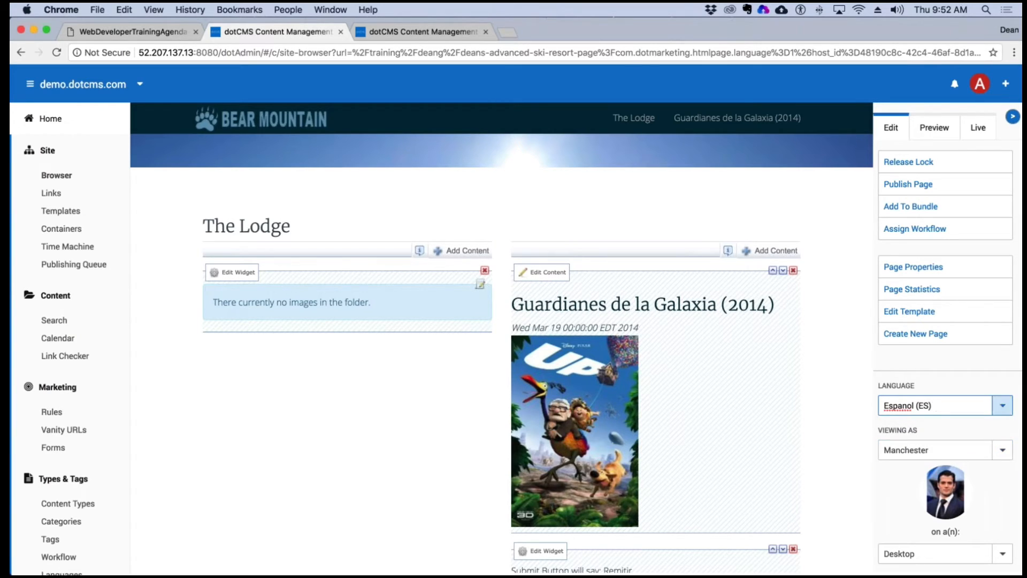
Step: Display the ski resort page in French (FR), inspect The Lodge section's gallery and movie content, and return to the site browser
{"action": "left_click", "coordinate": [1003, 405]}
{"action": "left_click", "coordinate": [905, 467]}
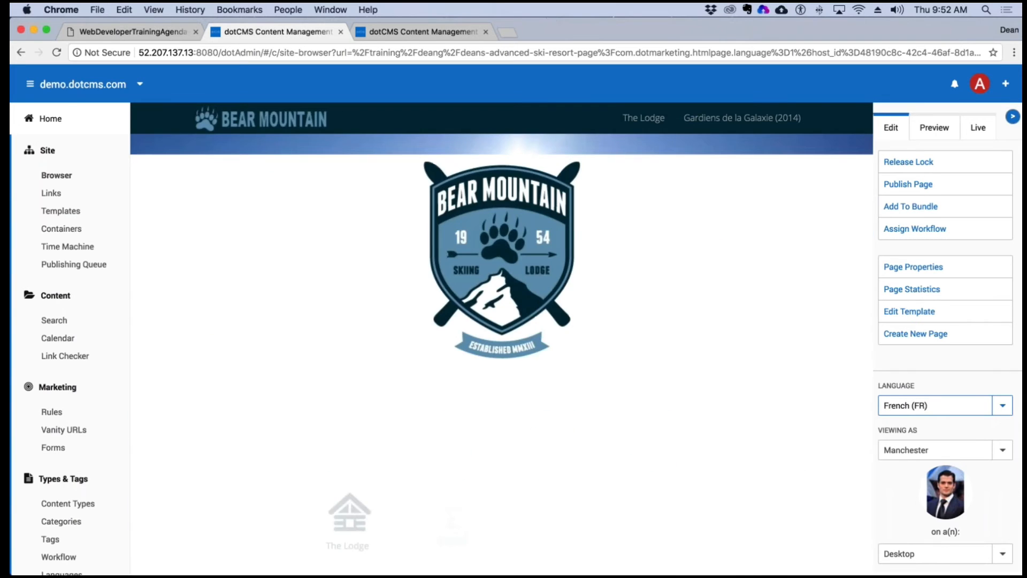
{"action": "scroll", "coordinate": [523, 406], "scroll_direction": "down", "scroll_amount": 6}
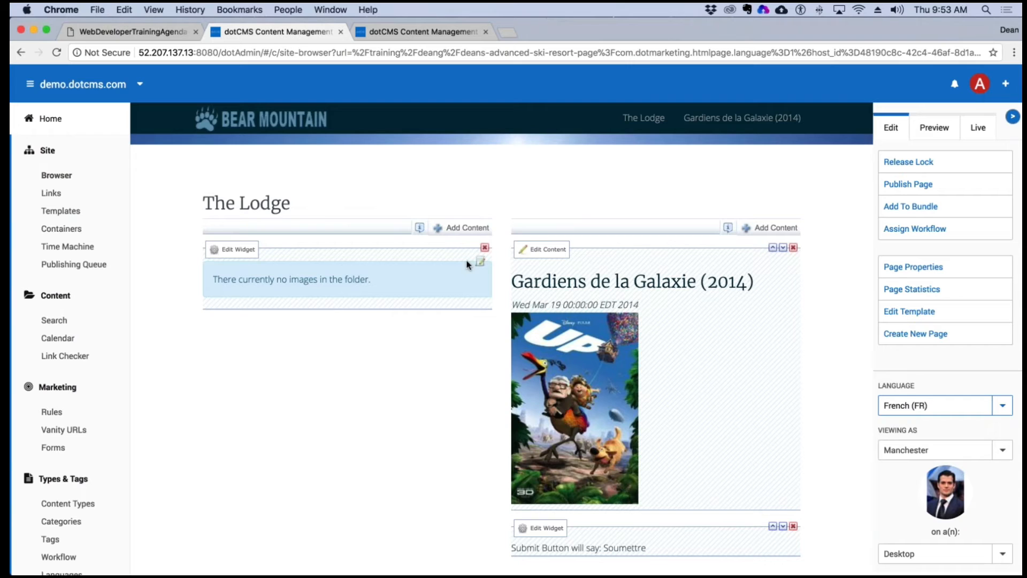
{"action": "scroll", "coordinate": [840, 371], "scroll_direction": "down", "scroll_amount": 3}
{"action": "scroll", "coordinate": [840, 371], "scroll_direction": "up", "scroll_amount": 3}
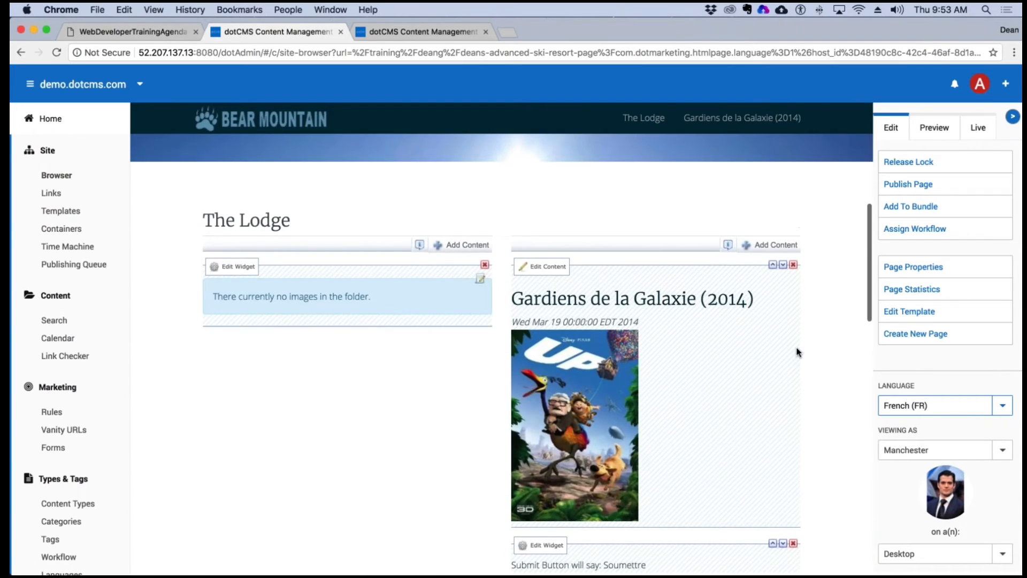
{"action": "left_click_drag", "start_coordinate": [512, 298], "coordinate": [552, 298]}
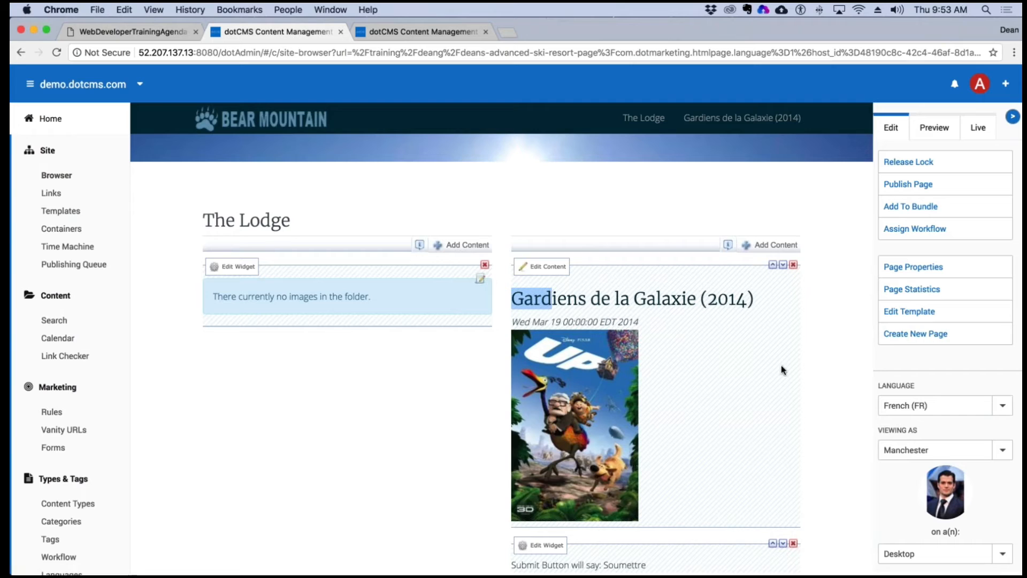
{"action": "scroll", "coordinate": [691, 391], "scroll_direction": "down", "scroll_amount": 3}
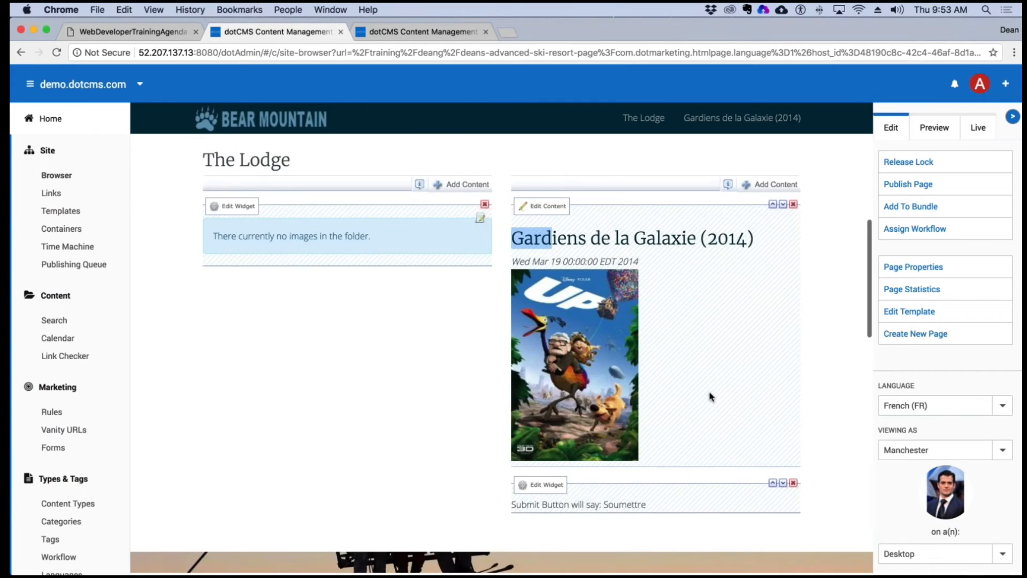
{"action": "scroll", "coordinate": [387, 209], "scroll_direction": "up", "scroll_amount": 2}
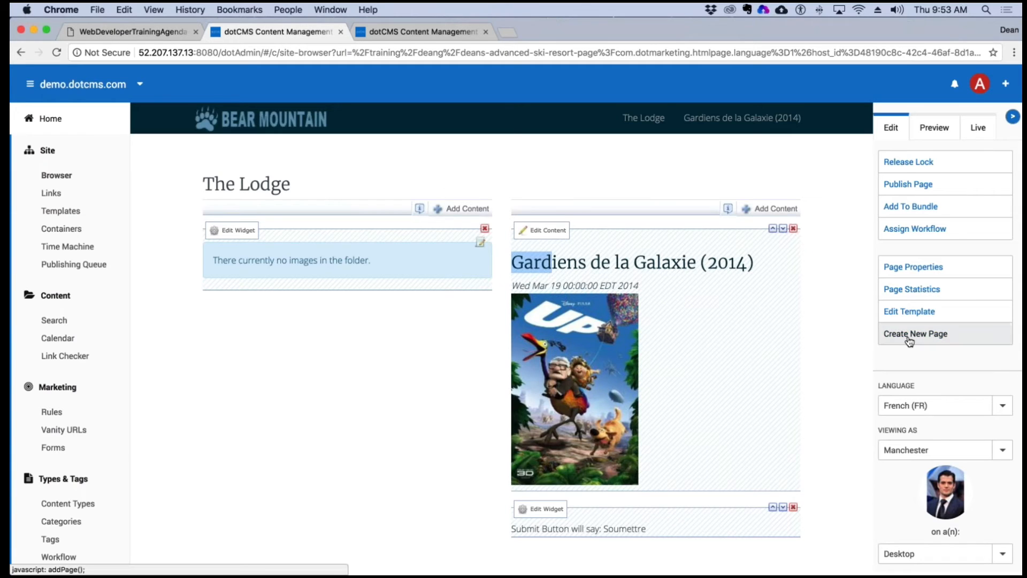
{"action": "scroll", "coordinate": [464, 192], "scroll_direction": "up", "scroll_amount": 1}
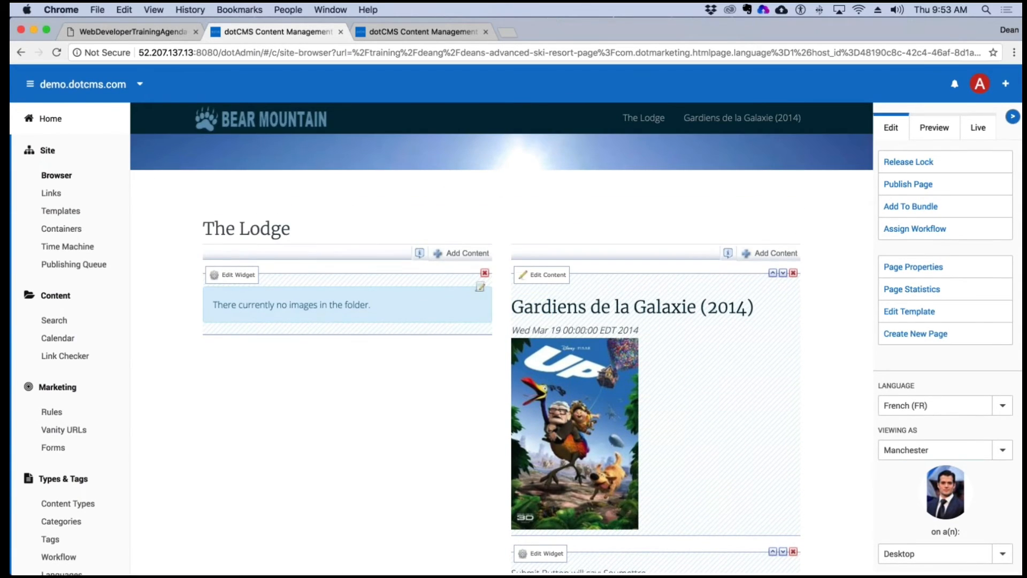
{"action": "left_click", "coordinate": [88, 183]}
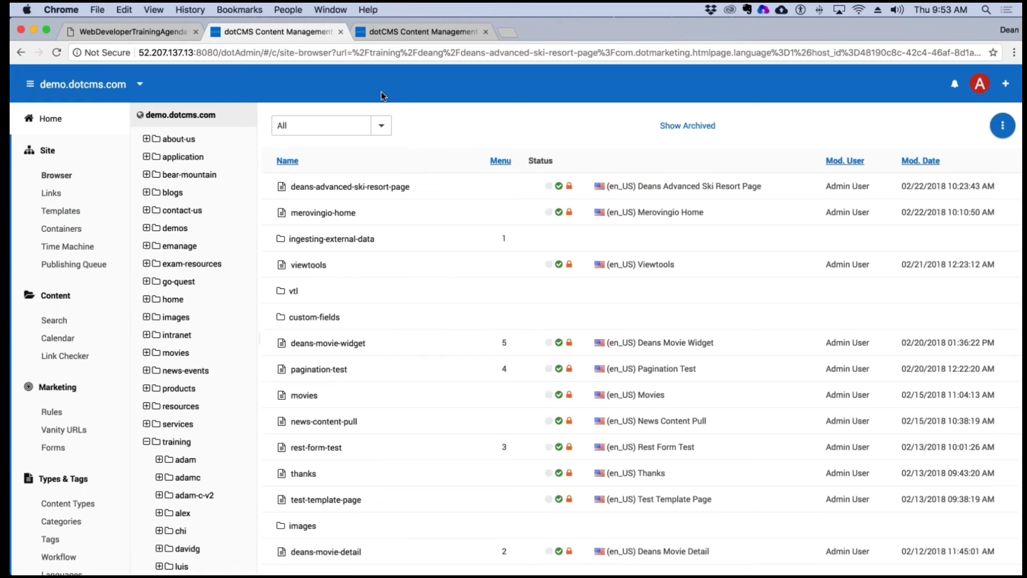
Step: Switch to the WebDeveloperTrainingAgenda PDF and highlight "Default language fall thru" under Multilingual Websites
{"action": "key", "text": "ctrl+shift+Tab"}
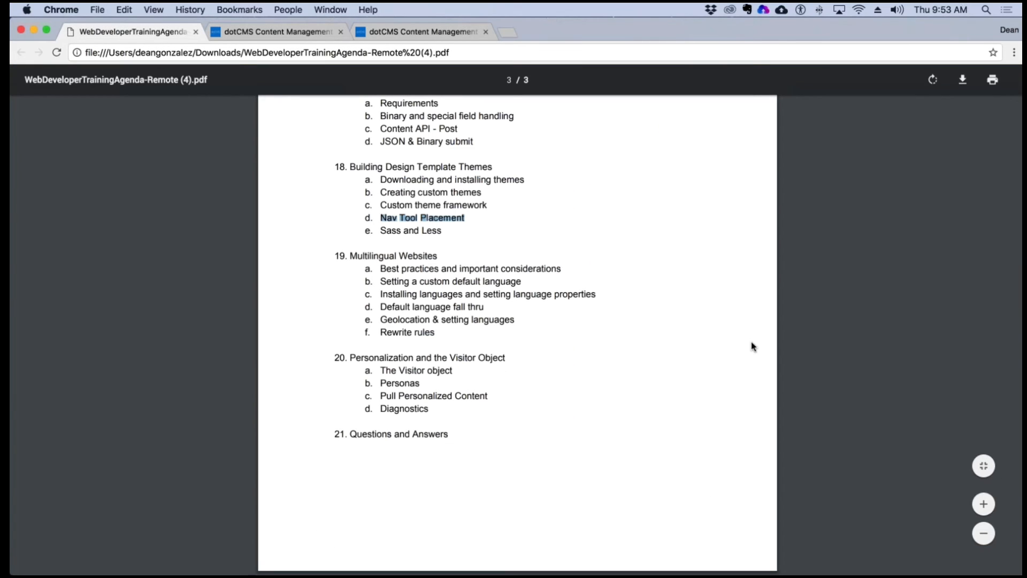
{"action": "left_click_drag", "start_coordinate": [484, 307], "coordinate": [381, 307]}
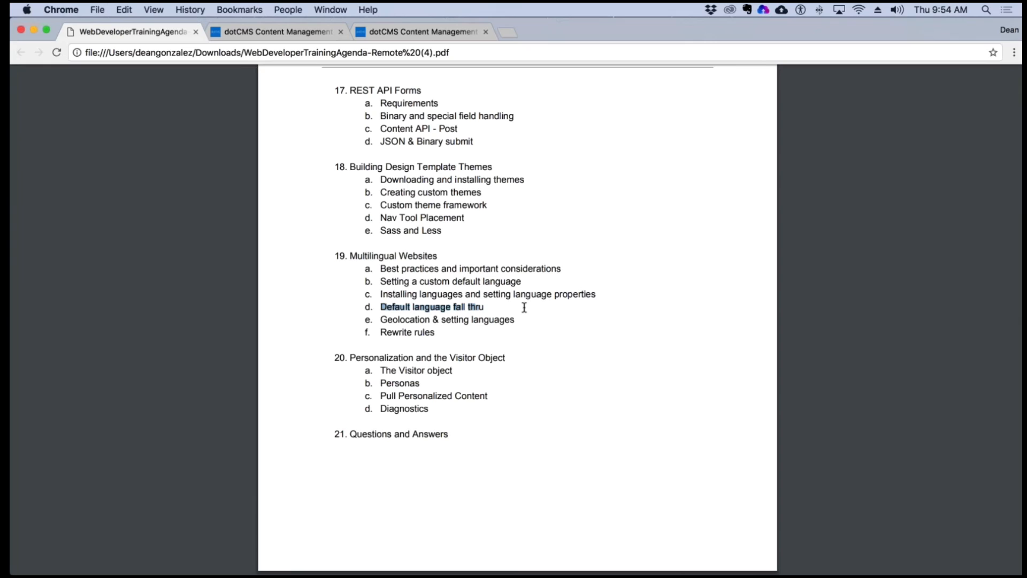
{"action": "scroll", "coordinate": [534, 333], "scroll_direction": "down", "scroll_amount": 1}
{"action": "left_click", "coordinate": [452, 299]}
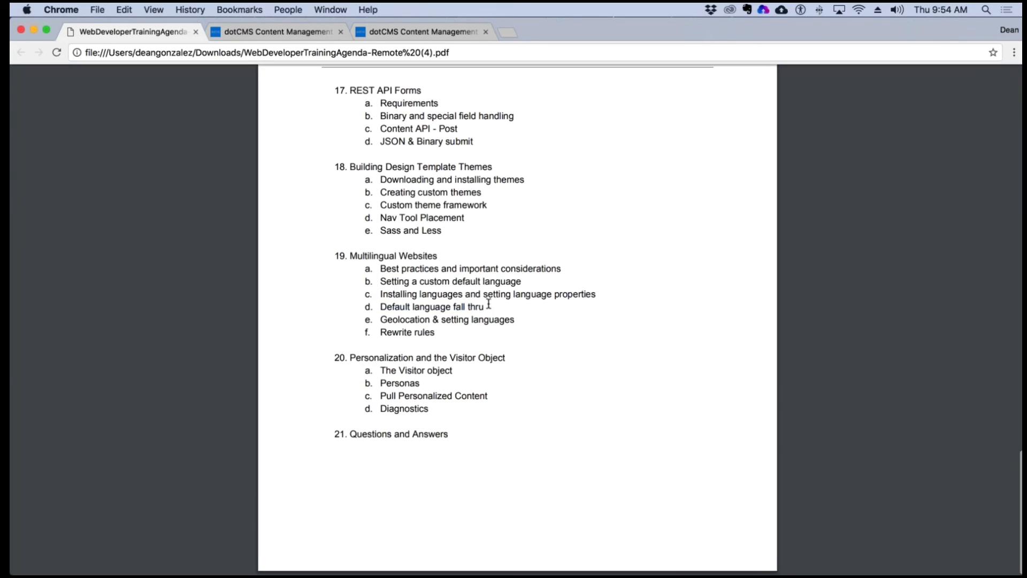
{"action": "left_click_drag", "start_coordinate": [485, 306], "coordinate": [381, 307]}
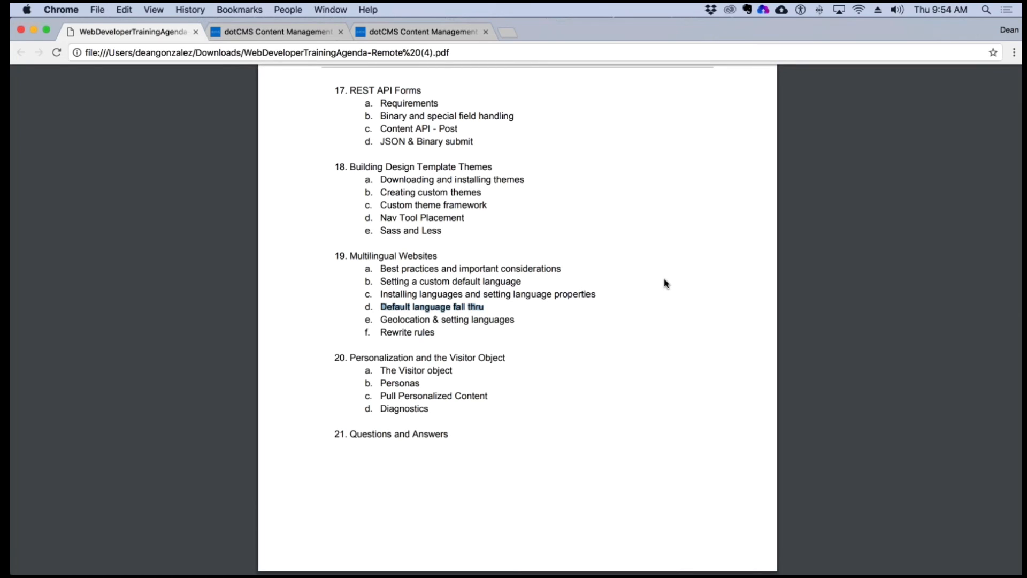
Step: Highlight part of the "Geolocation & setting languages" item, followed by "Rewrite rules", under Multilingual Websites in the agenda
{"action": "scroll", "coordinate": [664, 279], "scroll_direction": "down", "scroll_amount": 1}
{"action": "left_click_drag", "start_coordinate": [534, 326], "coordinate": [458, 320]}
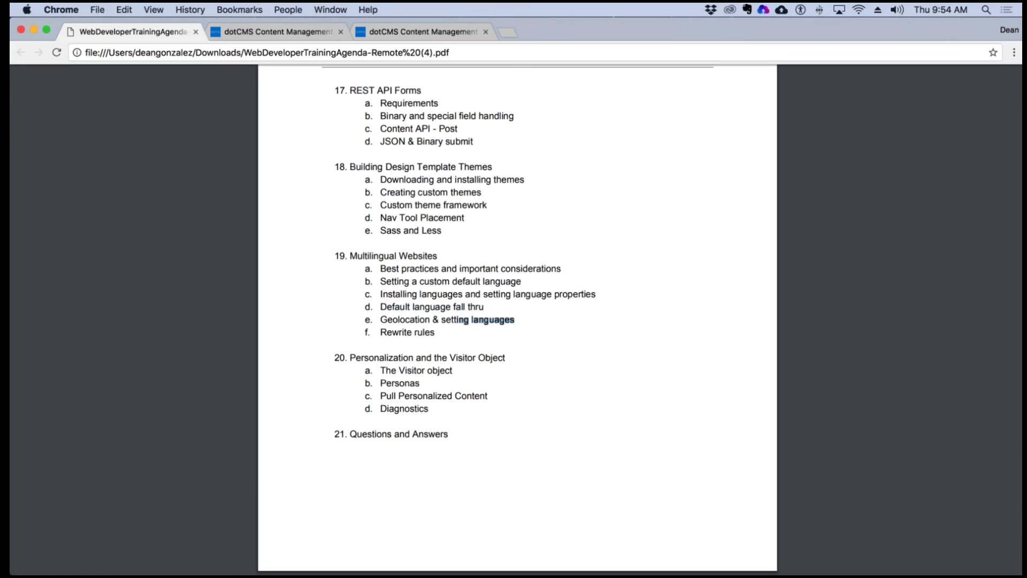
{"action": "left_click", "coordinate": [448, 361]}
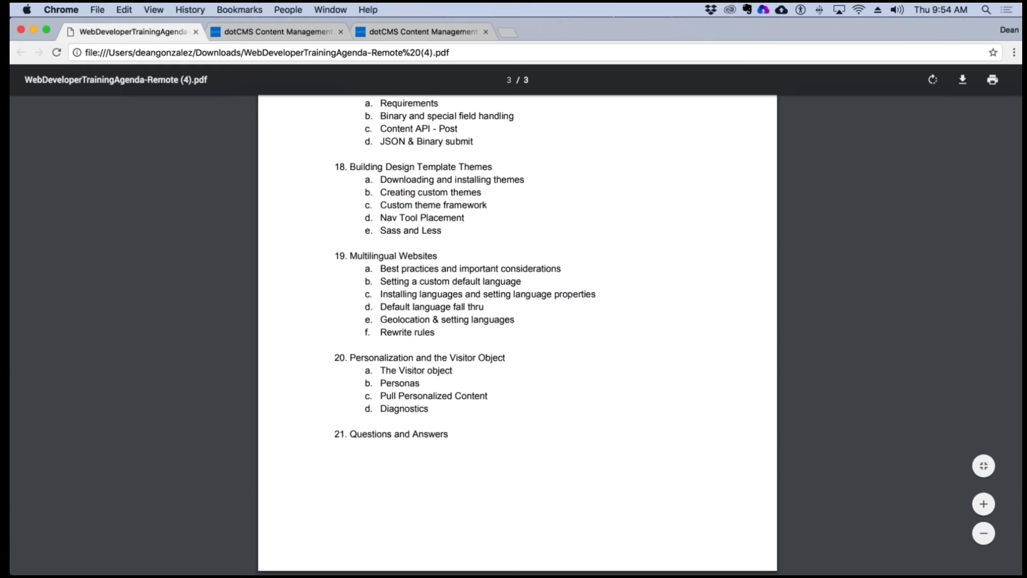
{"action": "left_click_drag", "start_coordinate": [434, 332], "coordinate": [388, 328]}
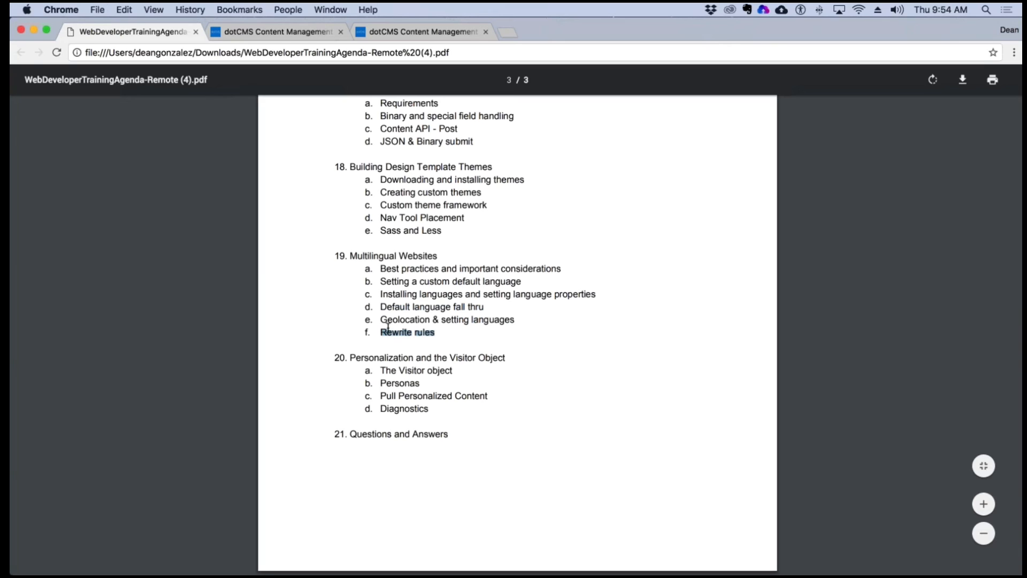